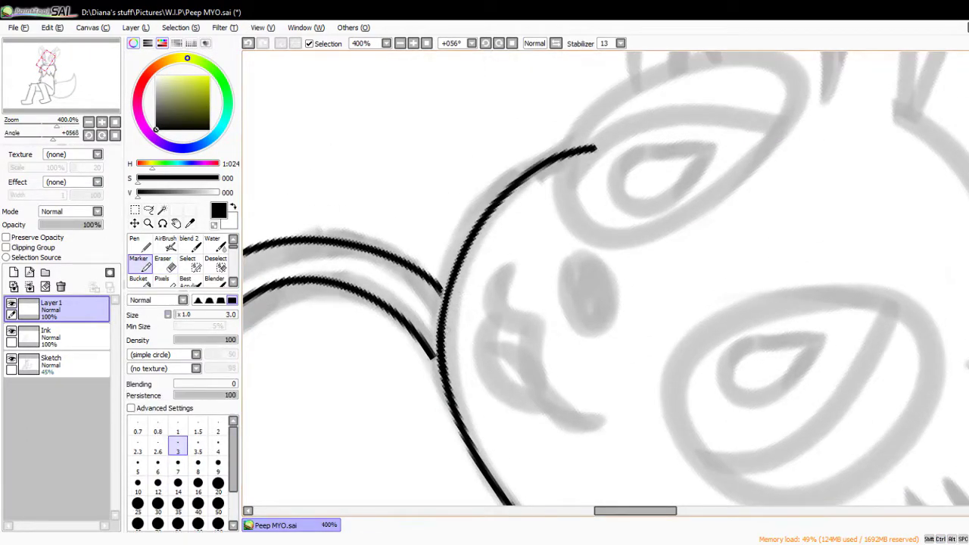
Erase the overshooting ends of the inked head outline near the eye and along the chin.
{"action": "scroll", "coordinate": [543, 339], "scroll_direction": "down", "scroll_amount": 3}
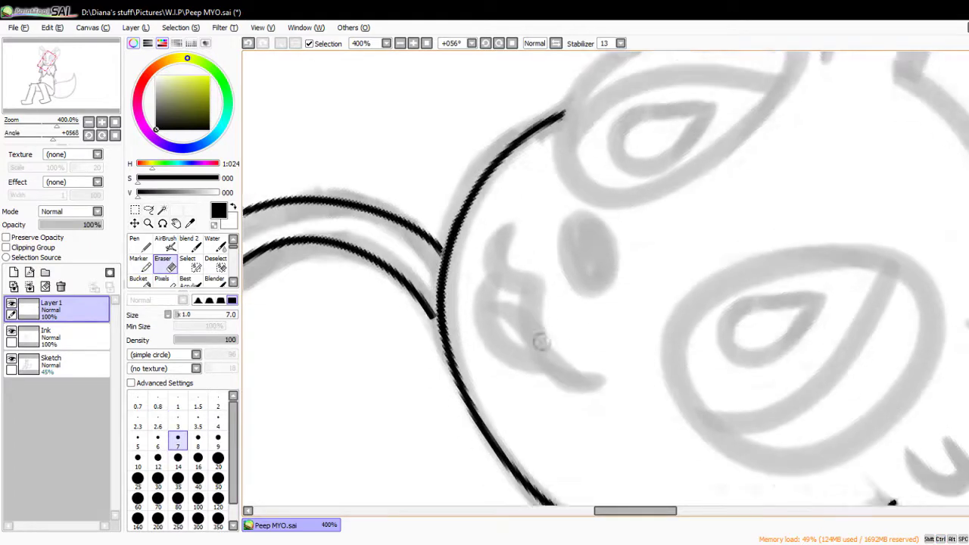
{"action": "scroll", "coordinate": [449, 327], "scroll_direction": "down", "scroll_amount": 5}
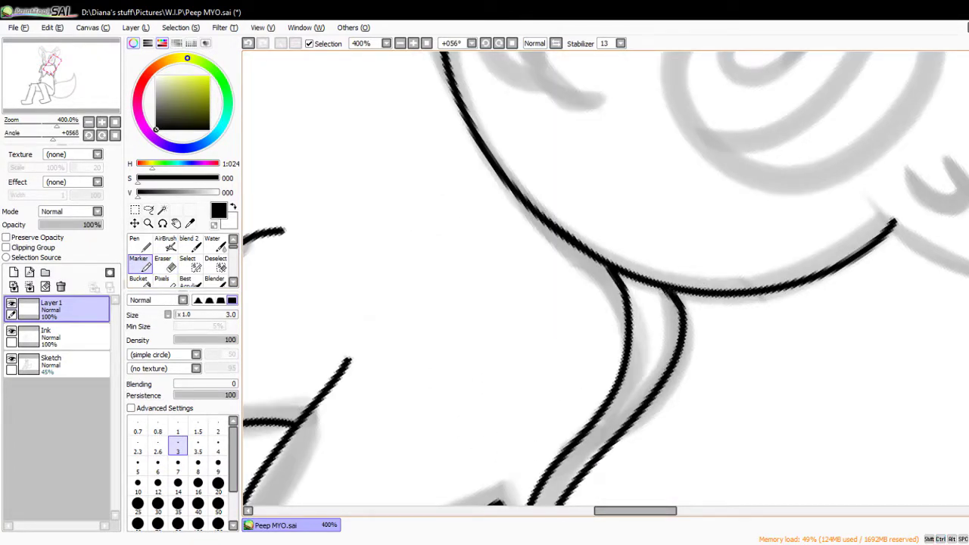
{"action": "key", "text": "e"}
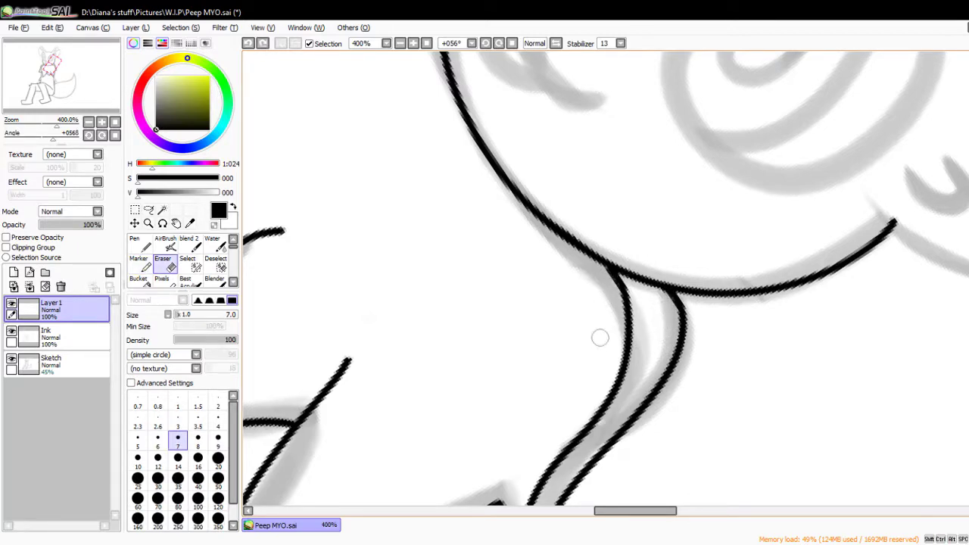
Ink the outer side and top arc of the left eye's outline over the sketch.
{"action": "key", "text": "Home"}
{"action": "scroll", "coordinate": [485, 227], "scroll_direction": "up", "scroll_amount": 5}
{"action": "key", "text": "b"}
{"action": "left_click_drag", "start_coordinate": [455, 333], "coordinate": [409, 130]}
{"action": "key", "text": "ctrl+z"}
{"action": "mouse_move", "coordinate": [454, 333]}
{"action": "left_mouse_down"}
{"action": "mouse_move", "coordinate": [402, 154]}
{"action": "mouse_move", "coordinate": [485, 155]}
{"action": "left_mouse_up"}
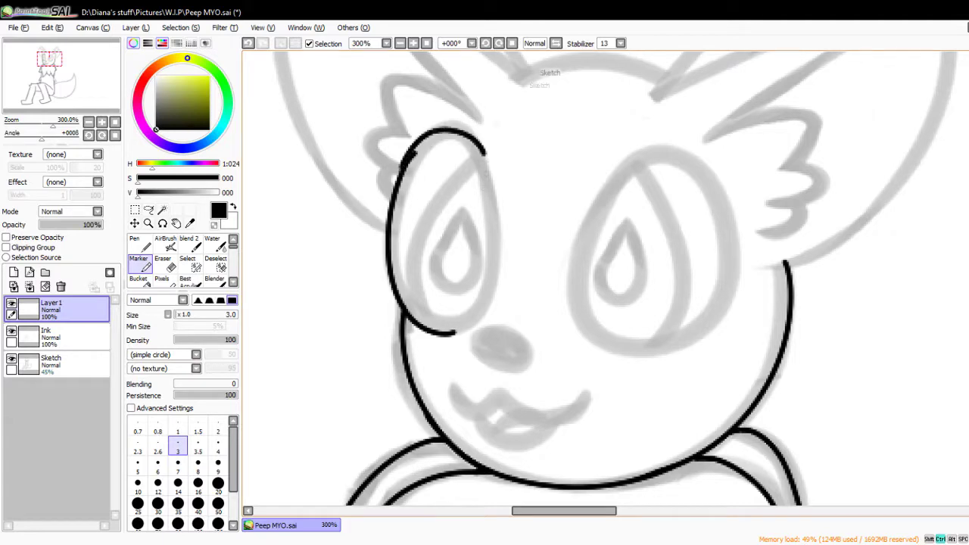
Erase the left eye's top arc and ink its lower curve and inner side.
{"action": "key", "text": "h"}
{"action": "key", "text": "e"}
{"action": "key", "text": "h"}
{"action": "key", "text": "b"}
{"action": "key", "text": "h"}
{"action": "mouse_move", "coordinate": [605, 333]}
{"action": "left_mouse_down"}
{"action": "mouse_move", "coordinate": [564, 174]}
{"action": "mouse_move", "coordinate": [564, 211]}
{"action": "left_mouse_up"}
{"action": "key", "text": "ctrl+z"}
{"action": "key", "text": "e"}
{"action": "key", "text": "h"}
{"action": "key", "text": "b"}
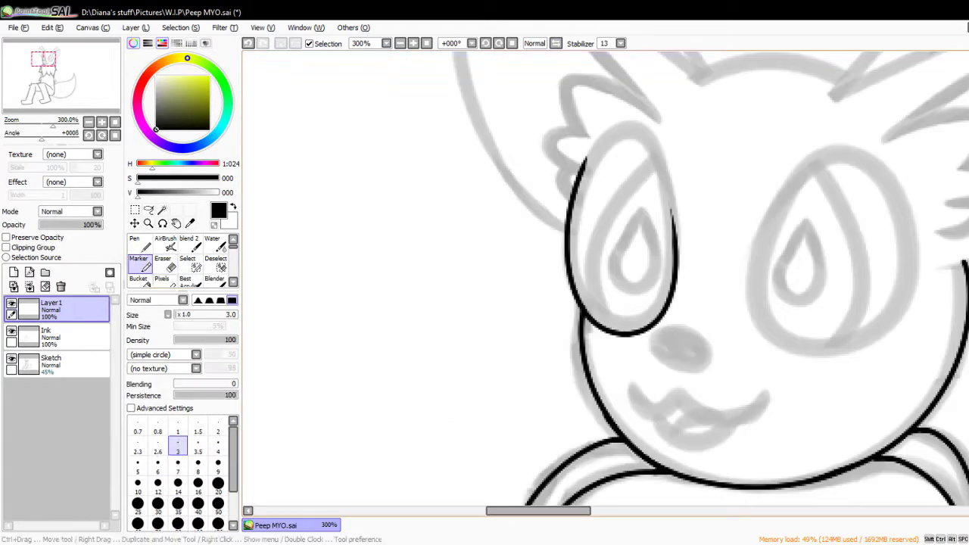
Close the left eye's outline at the top with a pointed arc and erase the overshooting line ends.
{"action": "mouse_move", "coordinate": [530, 303]}
{"action": "left_mouse_down"}
{"action": "mouse_move", "coordinate": [493, 333]}
{"action": "mouse_move", "coordinate": [465, 339]}
{"action": "mouse_move", "coordinate": [484, 318]}
{"action": "mouse_move", "coordinate": [477, 290]}
{"action": "left_mouse_up"}
{"action": "key", "text": "h"}
{"action": "mouse_move", "coordinate": [425, 264]}
{"action": "left_mouse_down"}
{"action": "mouse_move", "coordinate": [496, 263]}
{"action": "mouse_move", "coordinate": [500, 303]}
{"action": "mouse_move", "coordinate": [530, 242]}
{"action": "left_mouse_up"}
{"action": "left_click_drag", "start_coordinate": [602, 176], "coordinate": [557, 206]}
{"action": "key", "text": "e"}
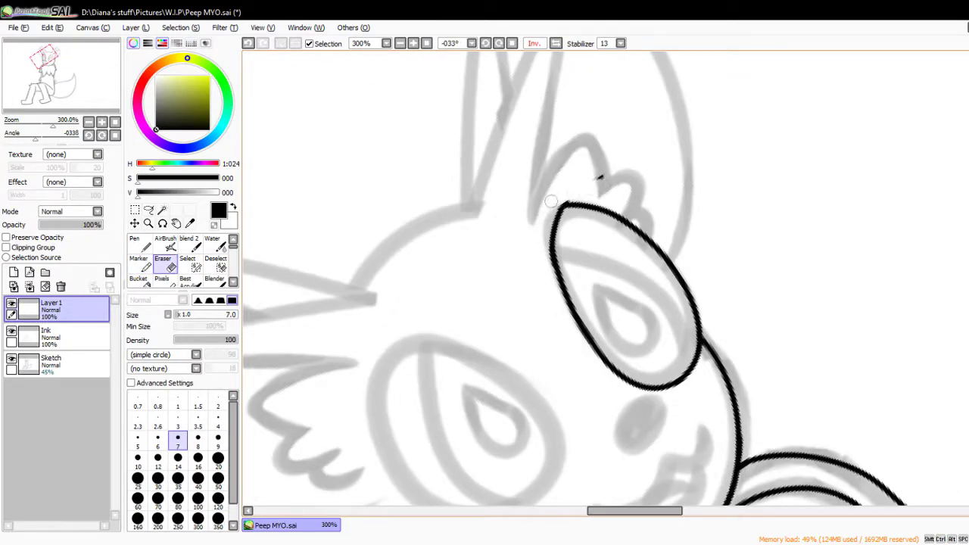
{"action": "key", "text": "b"}
{"action": "key", "text": "ctrl+z"}
{"action": "key", "text": "e"}
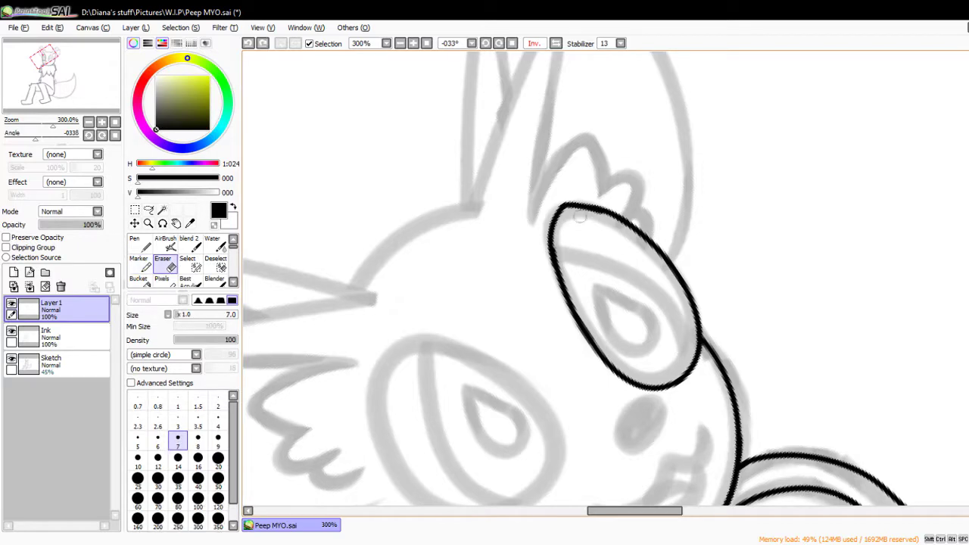
{"action": "key", "text": "Insert"}
{"action": "key", "text": "Home"}
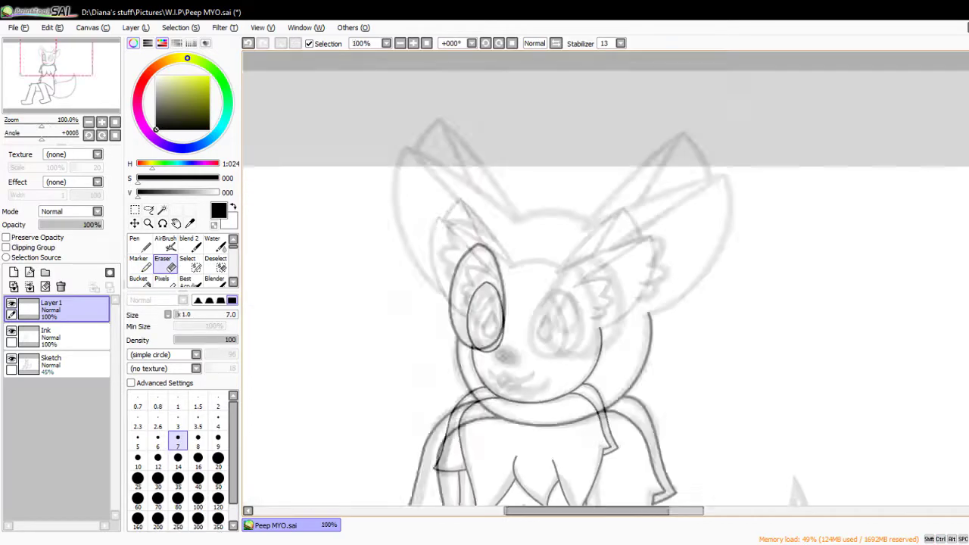
Ink the inner side and top arc of the right eye's outline and erase the off-sketch part of its outer side.
{"action": "key", "text": "ctrl+z"}
{"action": "key", "text": "b"}
{"action": "key", "text": "ctrl+y"}
{"action": "key", "text": "ctrl+z"}
{"action": "key", "text": "ctrl+y"}
{"action": "key", "text": "e"}
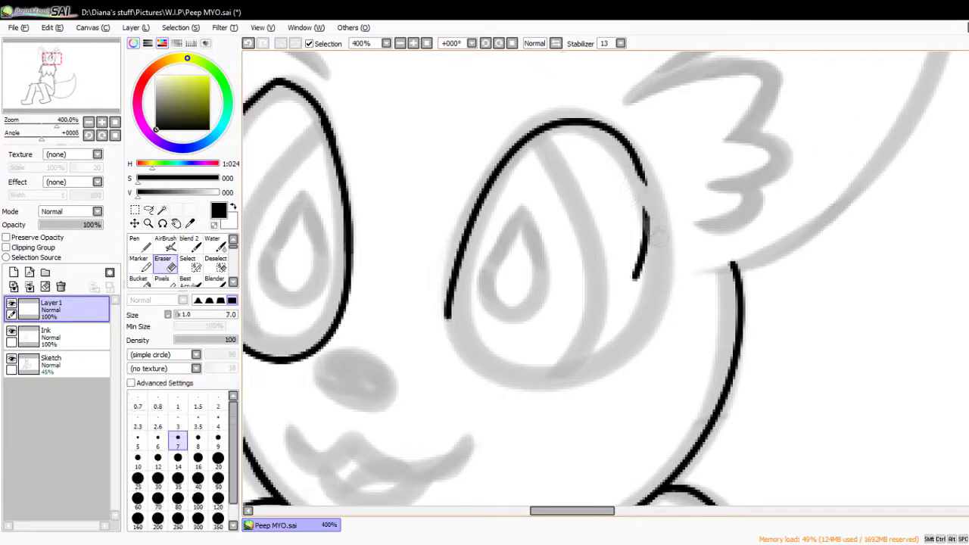
Ink the outer side and lower curve of the right eye's outline and erase the overlapping strokes.
{"action": "key", "text": "b"}
{"action": "key", "text": "Insert"}
{"action": "left_click_drag", "start_coordinate": [617, 292], "coordinate": [398, 291]}
{"action": "key", "text": "e"}
{"action": "mouse_move", "coordinate": [568, 310]}
{"action": "left_mouse_down"}
{"action": "mouse_move", "coordinate": [459, 374]}
{"action": "mouse_move", "coordinate": [470, 375]}
{"action": "left_mouse_up"}
{"action": "key", "text": "b"}
Close the right eye's outline at its lower inner corner and clean up the line ends.
{"action": "key", "text": "End"}
{"action": "key", "text": "End"}
{"action": "key", "text": "End"}
{"action": "key", "text": "End"}
{"action": "key", "text": "End"}
{"action": "key", "text": "End"}
{"action": "key", "text": "ctrl+z"}
{"action": "key", "text": "ctrl+y"}
{"action": "key", "text": "ctrl+z"}
{"action": "key", "text": "ctrl+y"}
{"action": "key", "text": "Home"}
{"action": "key", "text": "e"}
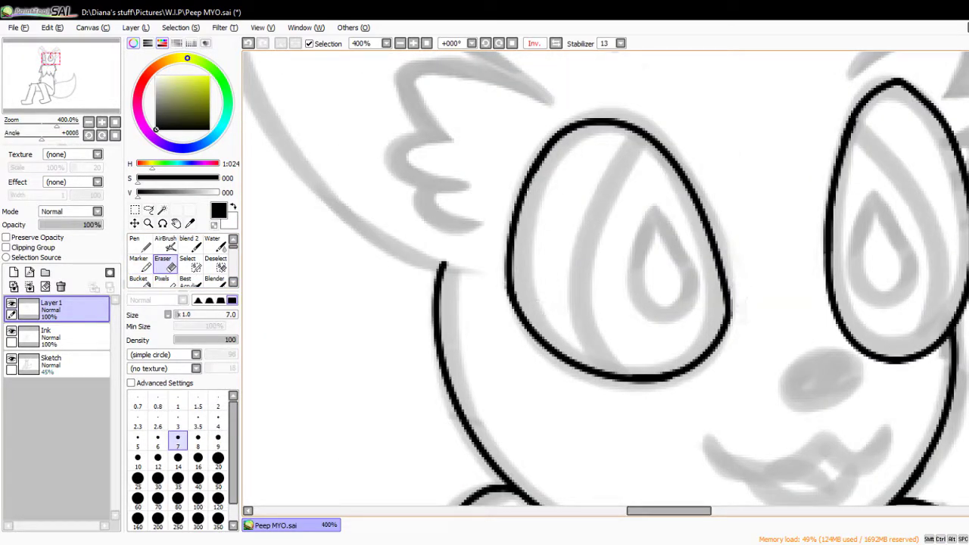
{"action": "key", "text": "Insert"}
{"action": "scroll", "coordinate": [729, 377], "scroll_direction": "down", "scroll_amount": 3}
{"action": "scroll", "coordinate": [729, 377], "scroll_direction": "up", "scroll_amount": 3}
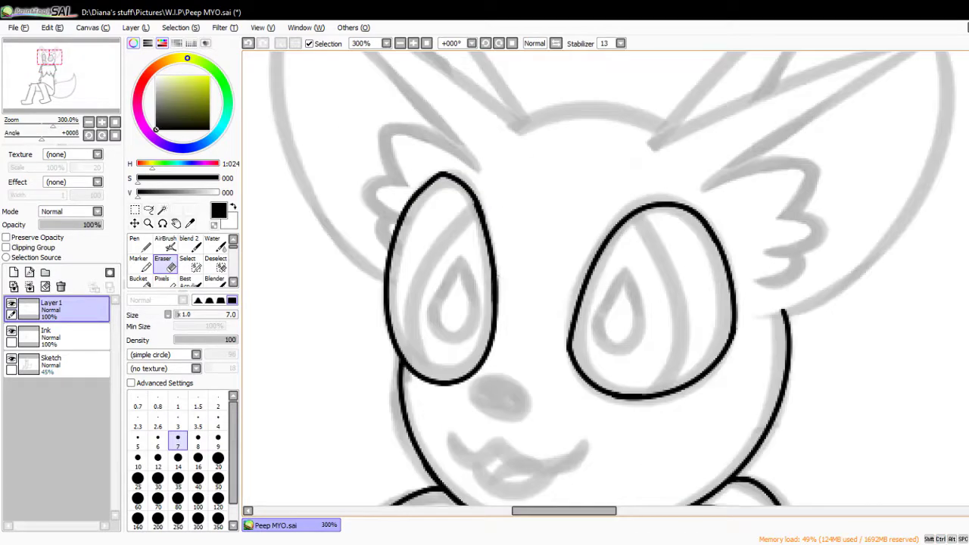
Ink the curved iris line inside each eye and erase the parts extending beyond the eye outlines.
{"action": "key", "text": "e"}
{"action": "scroll", "coordinate": [501, 290], "scroll_direction": "up", "scroll_amount": 2}
{"action": "left_click_drag", "start_coordinate": [491, 139], "coordinate": [391, 331]}
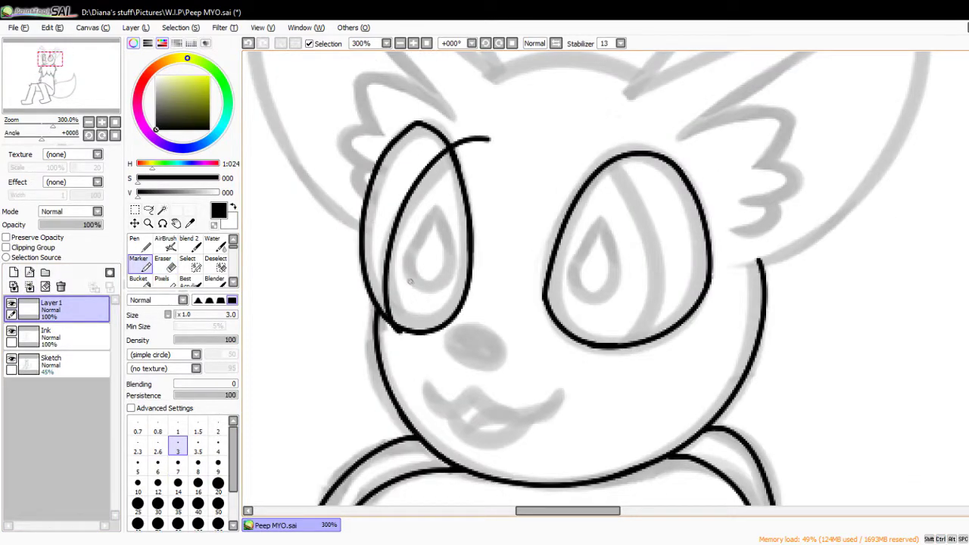
{"action": "key", "text": "Insert"}
{"action": "left_click_drag", "start_coordinate": [679, 156], "coordinate": [621, 347]}
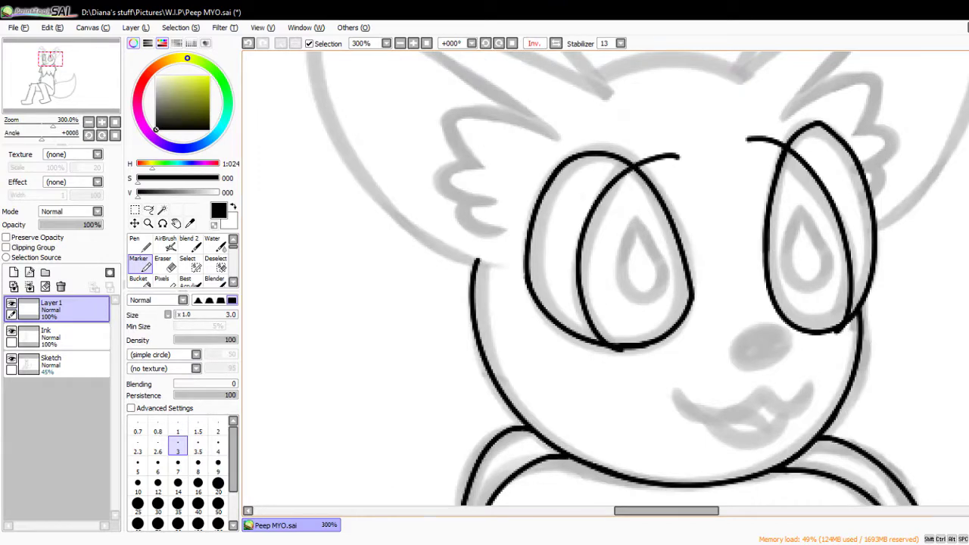
{"action": "key", "text": "Insert"}
{"action": "key", "text": "e"}
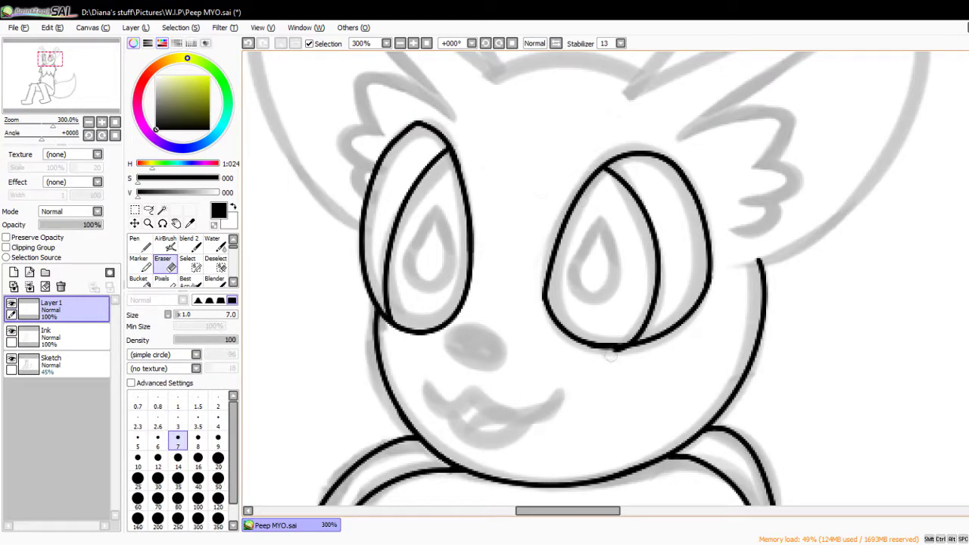
Transform the left eye's iris curve to sit closer to the eye's outer edge and tidy its ends.
{"action": "key", "text": "ctrl+t"}
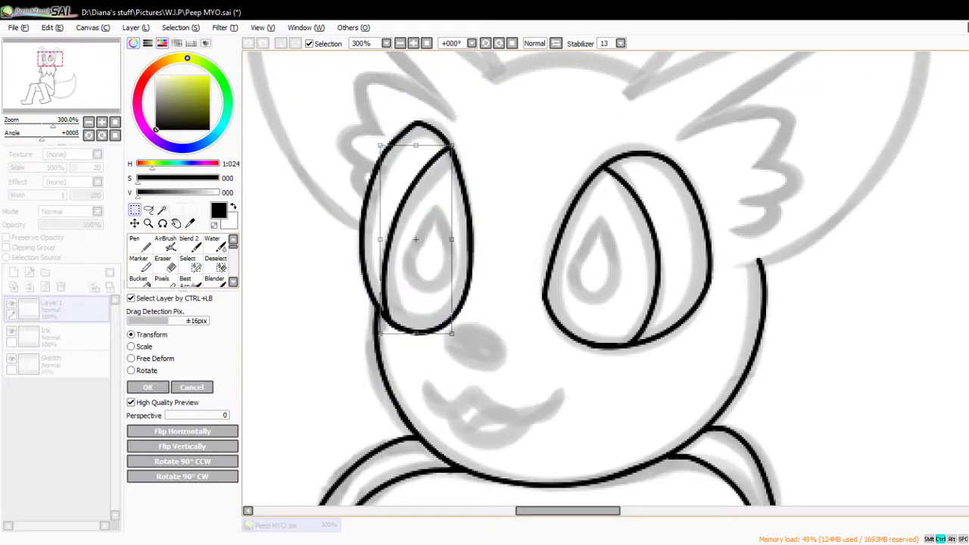
{"action": "key", "text": "Return"}
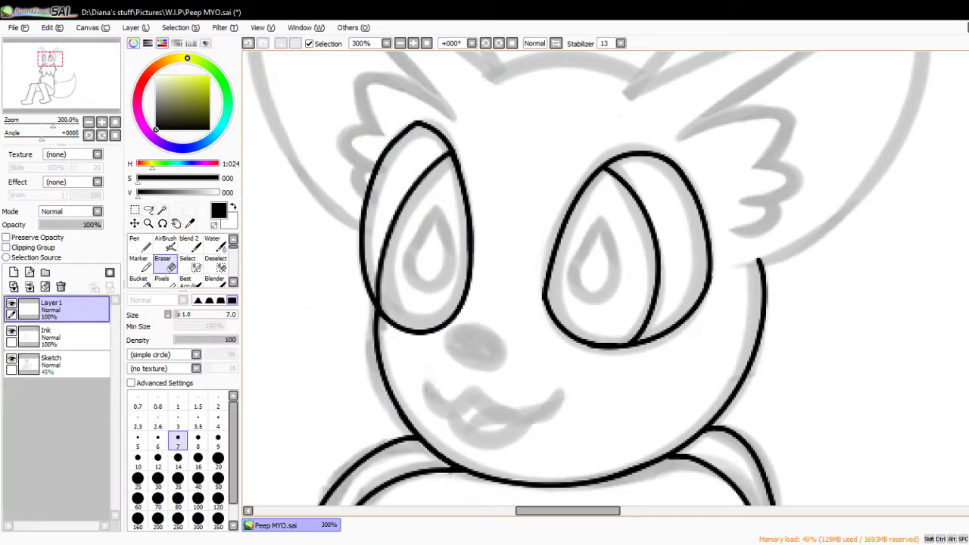
{"action": "key", "text": "e"}
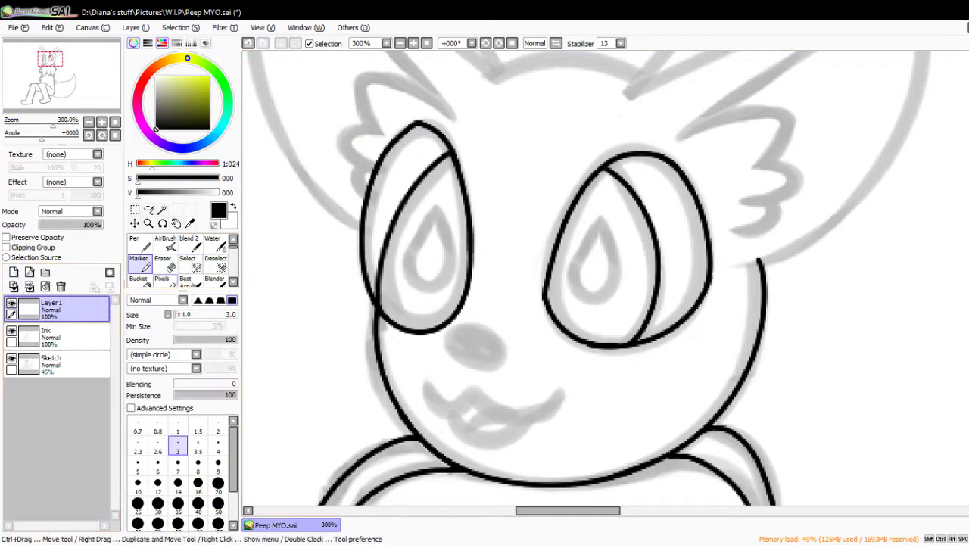
Clean up the inked teardrop pupil in the left eye and paste a copy into the right eye.
{"action": "key", "text": "e"}
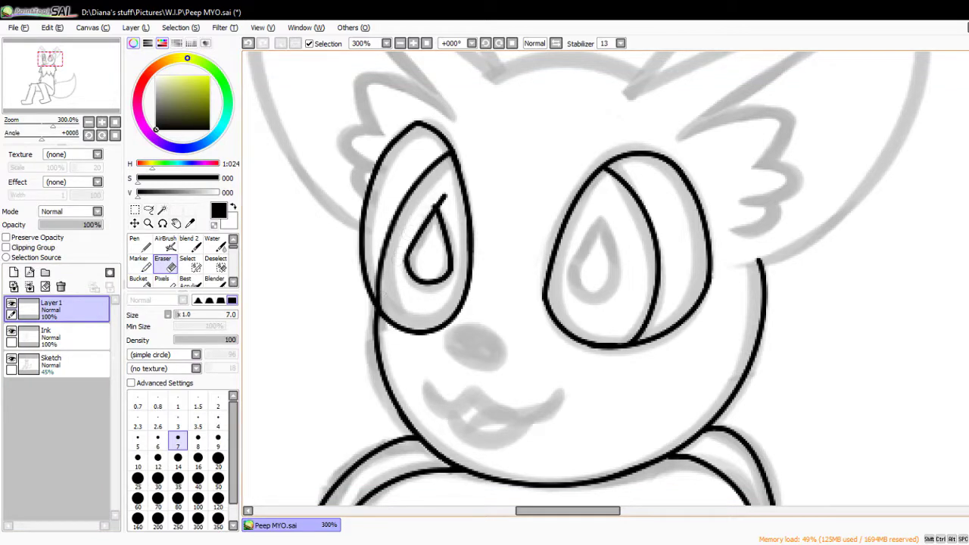
{"action": "key", "text": "ctrl+v"}
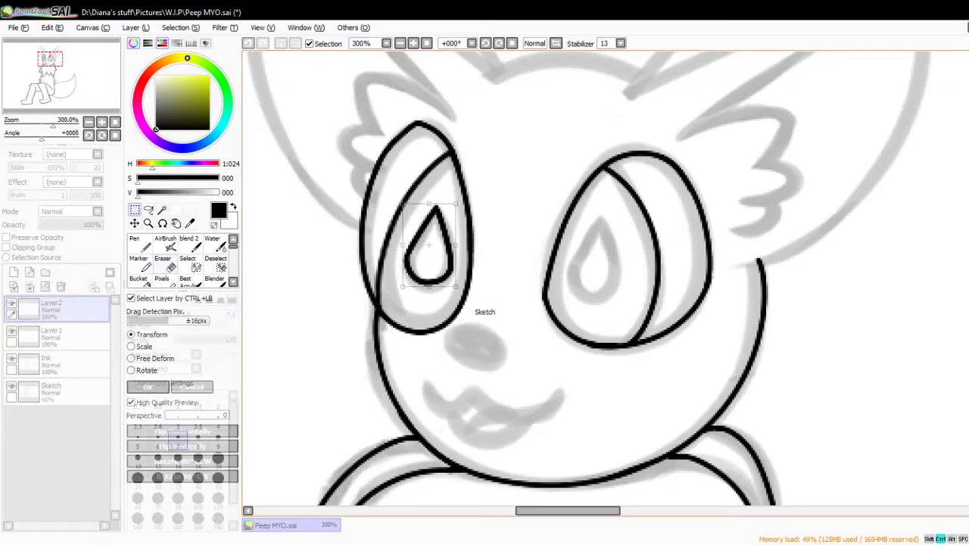
{"action": "key", "text": "Return"}
Clean up the oval nose outline and fill it with black.
{"action": "key", "text": "e"}
{"action": "left_click_drag", "start_coordinate": [448, 349], "coordinate": [446, 353]}
{"action": "key", "text": "e"}
{"action": "key", "text": "g"}
{"action": "left_click", "coordinate": [474, 349]}
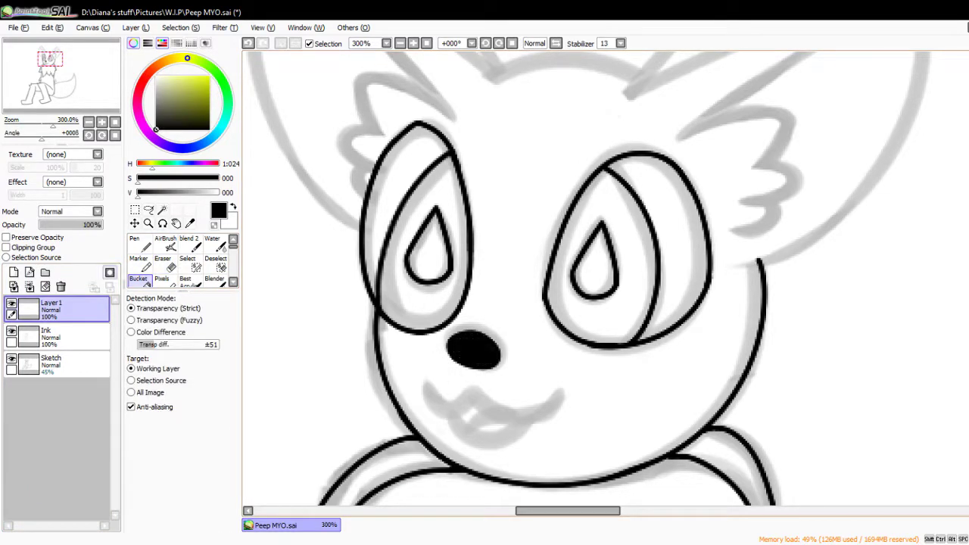
Select the black nose and transform it to fit the sketch with a slight enlargement and rotation.
{"action": "key", "text": "s"}
{"action": "left_click", "coordinate": [490, 362]}
{"action": "key", "text": "ctrl+t"}
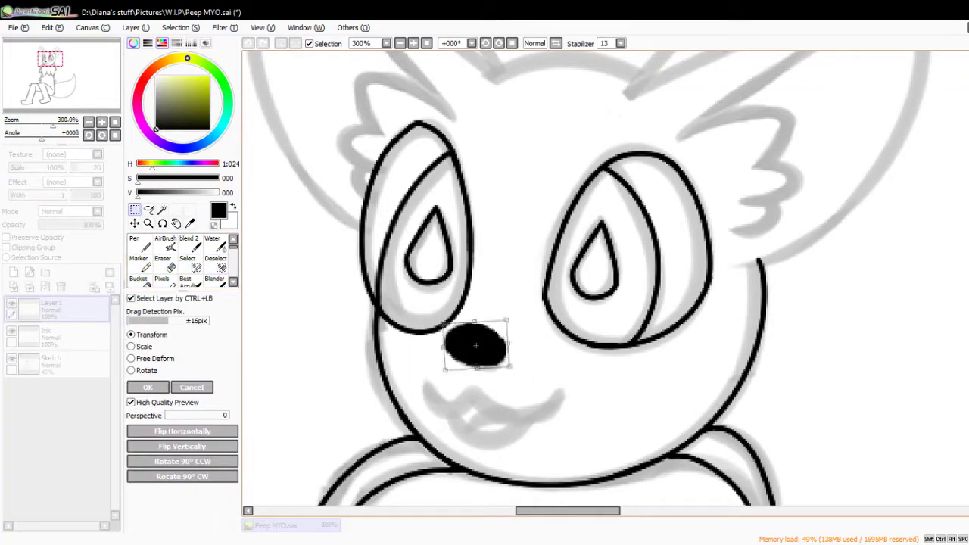
{"action": "key", "text": "Return"}
Ink both curves of the smiling upper lip below the nose and erase the overlap where they meet.
{"action": "key", "text": "e"}
{"action": "mouse_move", "coordinate": [485, 378]}
{"action": "left_mouse_down"}
{"action": "mouse_move", "coordinate": [506, 340]}
{"action": "mouse_move", "coordinate": [504, 299]}
{"action": "left_mouse_up"}
{"action": "left_click_drag", "start_coordinate": [491, 309], "coordinate": [585, 297]}
{"action": "key", "text": "h"}
{"action": "left_click_drag", "start_coordinate": [738, 321], "coordinate": [793, 292]}
{"action": "key", "text": "e"}
{"action": "left_click_drag", "start_coordinate": [730, 306], "coordinate": [744, 318]}
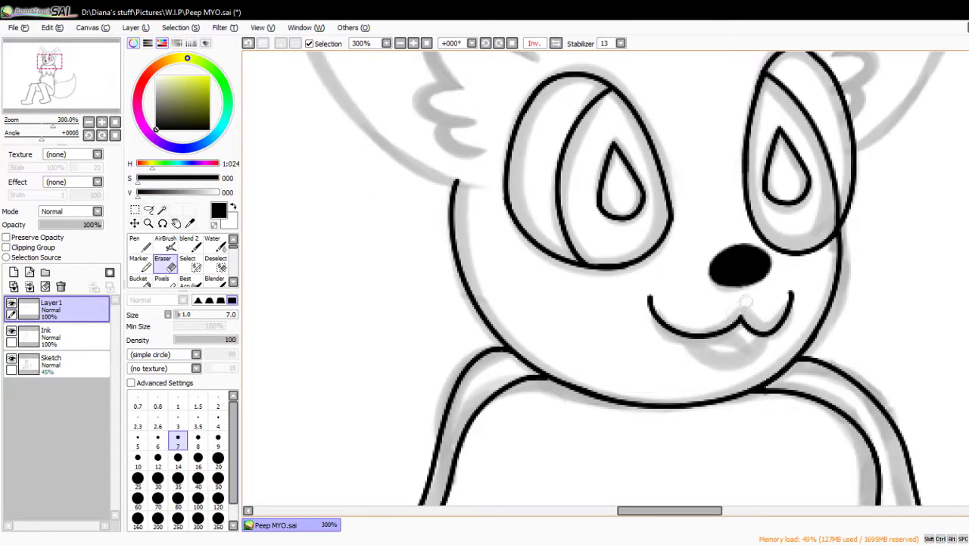
Ink the open mouth's lower lip and the tongue, erasing the overshooting line ends.
{"action": "key", "text": "h"}
{"action": "key", "text": "e"}
{"action": "left_click_drag", "start_coordinate": [547, 335], "coordinate": [470, 334]}
{"action": "key", "text": "ctrl+z"}
{"action": "left_click_drag", "start_coordinate": [549, 336], "coordinate": [468, 330]}
{"action": "key", "text": "e"}
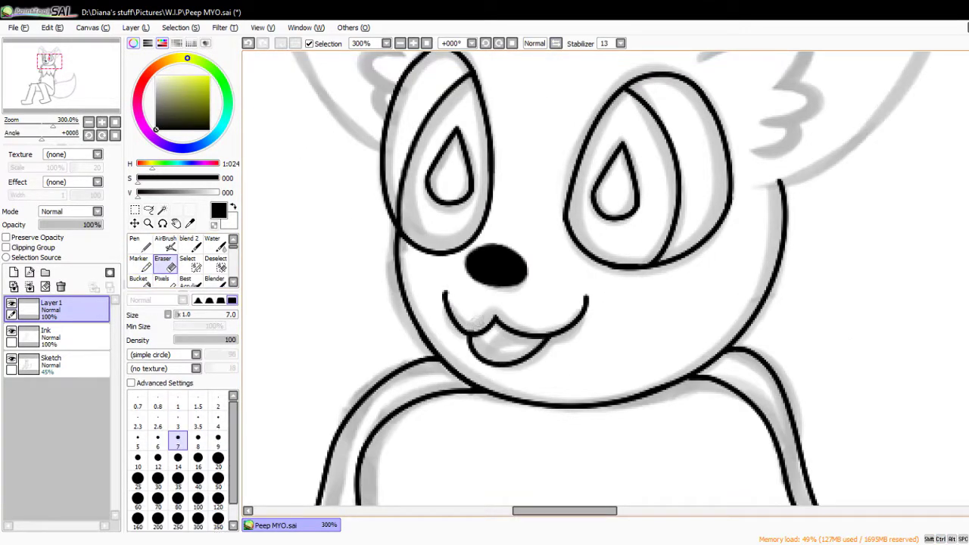
{"action": "key", "text": "e"}
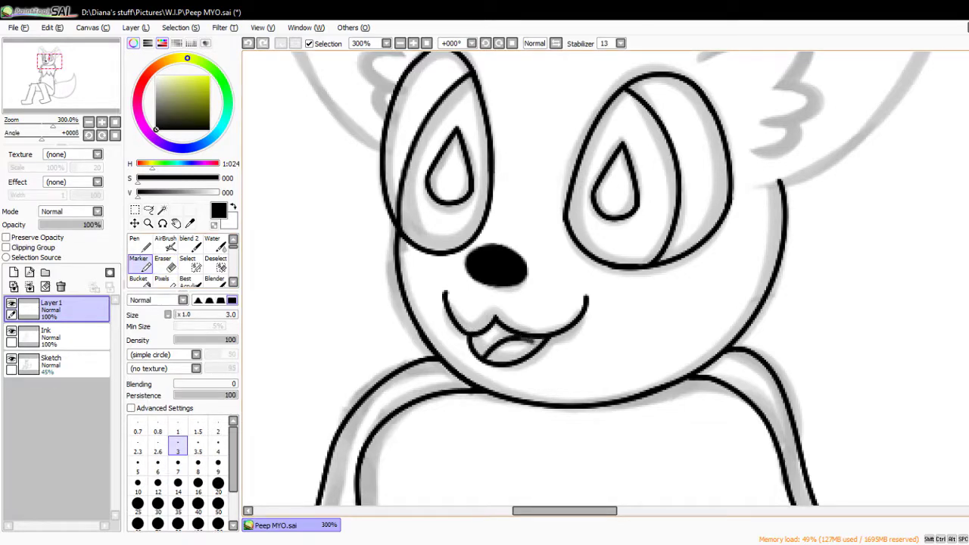
{"action": "key", "text": "e"}
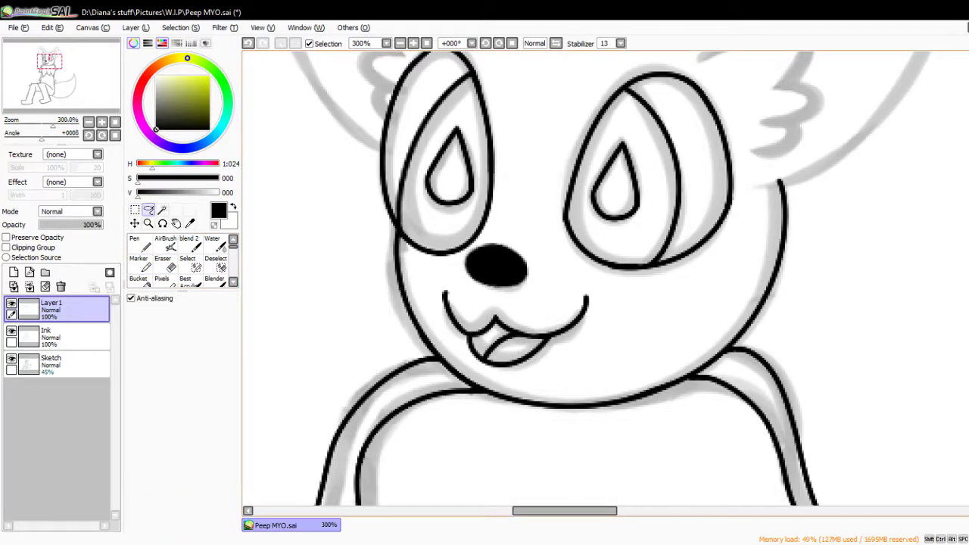
Merge the face line layer down into the Ink layer and create a new layer above it.
{"action": "scroll", "coordinate": [553, 364], "scroll_direction": "down", "scroll_amount": 3}
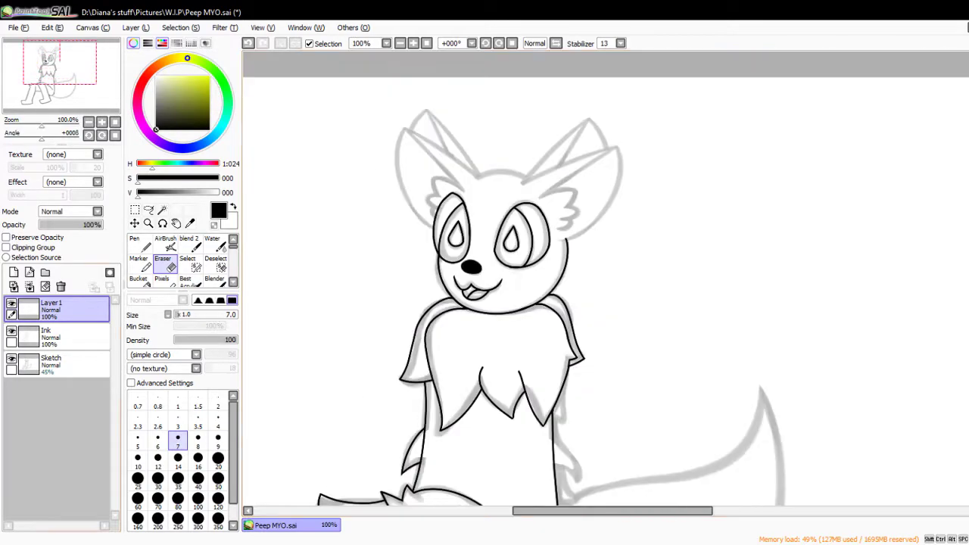
{"action": "key", "text": "ctrl+e"}
{"action": "key", "text": "ctrl+shift+n"}
Ink the fur tufts inside the left ear beside the eye and erase the overlapping ends.
{"action": "key", "text": "e"}
{"action": "scroll", "coordinate": [600, 384], "scroll_direction": "up", "scroll_amount": 4}
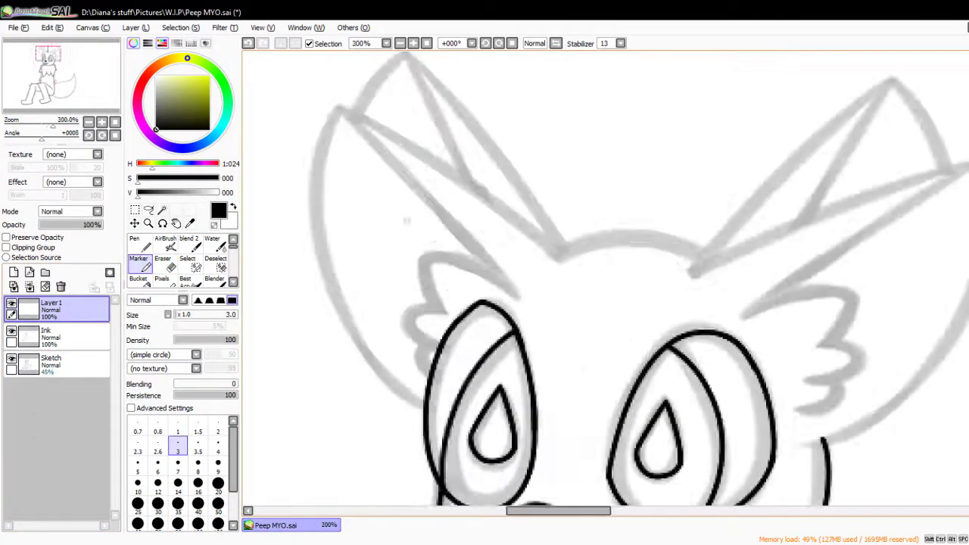
{"action": "scroll", "coordinate": [600, 385], "scroll_direction": "down", "scroll_amount": 1}
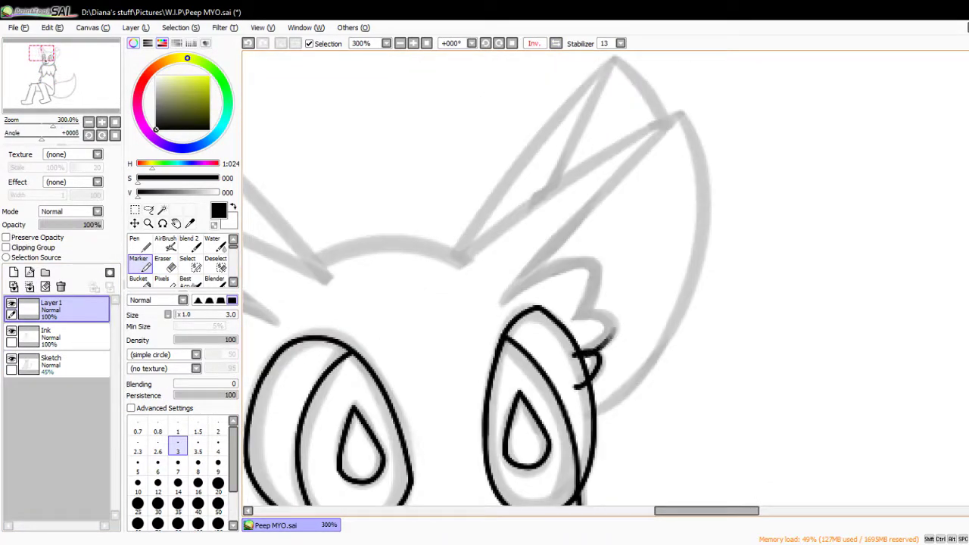
{"action": "mouse_move", "coordinate": [493, 305]}
{"action": "left_mouse_down"}
{"action": "mouse_move", "coordinate": [612, 267]}
{"action": "mouse_move", "coordinate": [579, 334]}
{"action": "left_mouse_up"}
{"action": "key", "text": "ctrl+z"}
{"action": "key", "text": "e"}
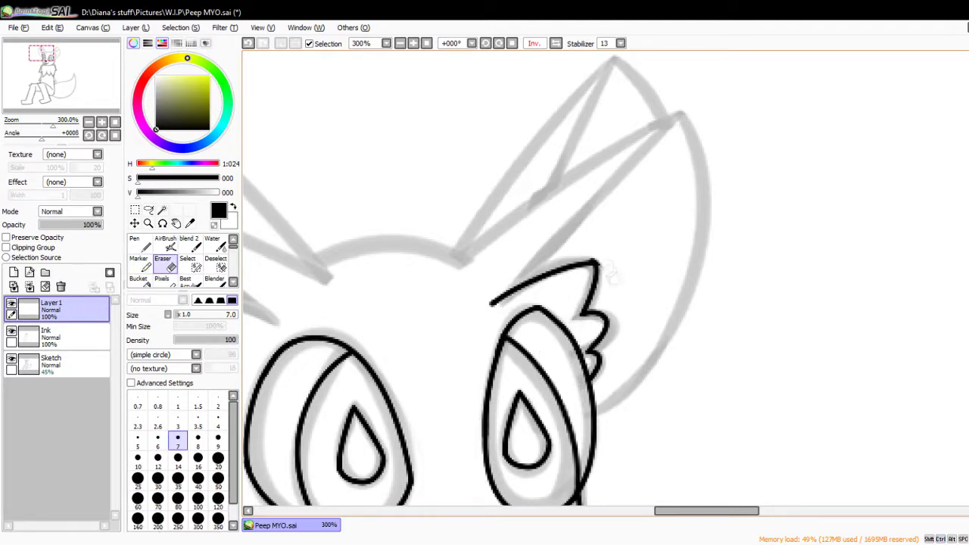
Ink the left ear's two long edges so that they converge at the ear tip.
{"action": "key", "text": "b"}
{"action": "left_click_drag", "start_coordinate": [489, 315], "coordinate": [615, 184]}
{"action": "key", "text": "ctrl+z"}
{"action": "left_click_drag", "start_coordinate": [485, 318], "coordinate": [711, 97]}
{"action": "mouse_move", "coordinate": [756, 115]}
{"action": "left_mouse_down"}
{"action": "mouse_move", "coordinate": [443, 274]}
{"action": "mouse_move", "coordinate": [776, 99]}
{"action": "left_mouse_up"}
{"action": "key", "text": "ctrl+z"}
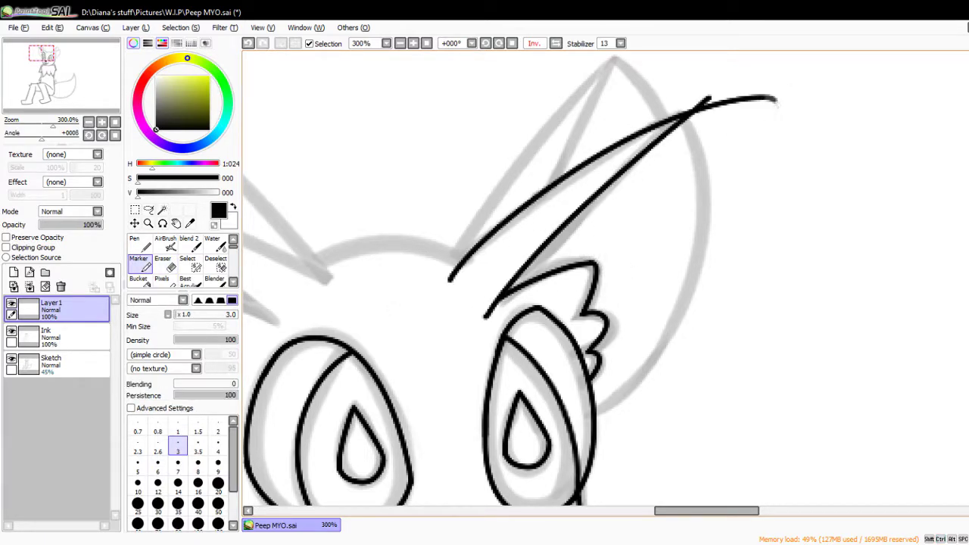
Erase the left ear's overshooting line ends at the tip and at the base.
{"action": "key", "text": "e"}
{"action": "left_click_drag", "start_coordinate": [693, 112], "coordinate": [716, 110]}
{"action": "key", "text": "b"}
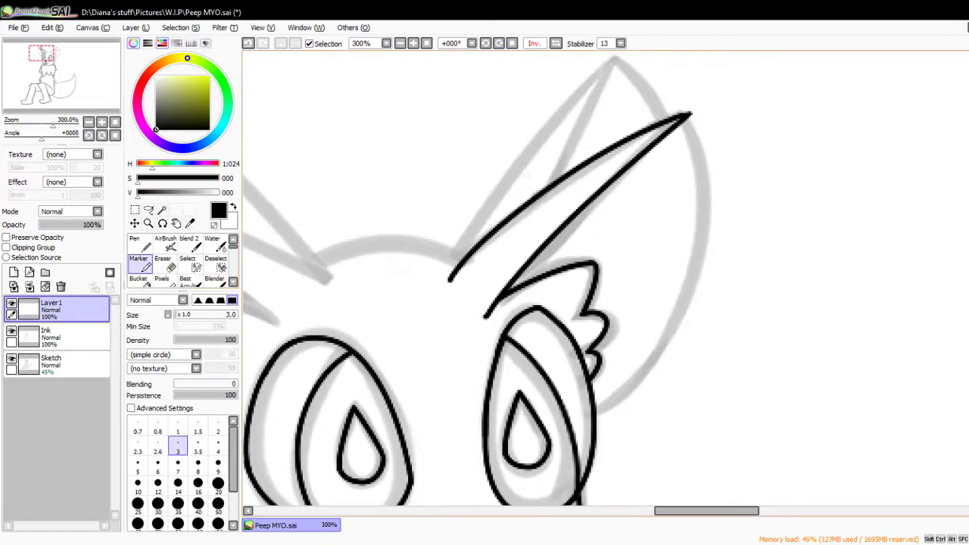
{"action": "key", "text": "e"}
{"action": "left_click_drag", "start_coordinate": [492, 324], "coordinate": [486, 318]}
{"action": "left_click_drag", "start_coordinate": [448, 282], "coordinate": [439, 279]}
{"action": "key", "text": "Delete"}
{"action": "key", "text": "Delete"}
{"action": "key", "text": "Delete"}
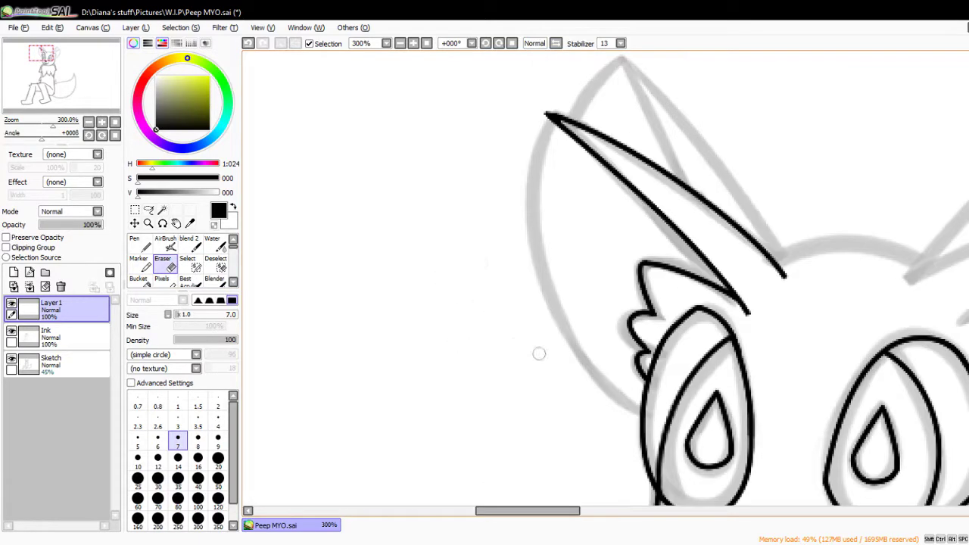
Ink the left ear's outer curve from the tip down to the side of the head and trim it.
{"action": "key", "text": "b"}
{"action": "mouse_move", "coordinate": [643, 70]}
{"action": "left_mouse_down"}
{"action": "mouse_move", "coordinate": [476, 388]}
{"action": "mouse_move", "coordinate": [488, 423]}
{"action": "left_mouse_up"}
{"action": "key", "text": "ctrl+z"}
{"action": "key", "text": "ctrl+z"}
{"action": "key", "text": "e"}
{"action": "key", "text": "Home"}
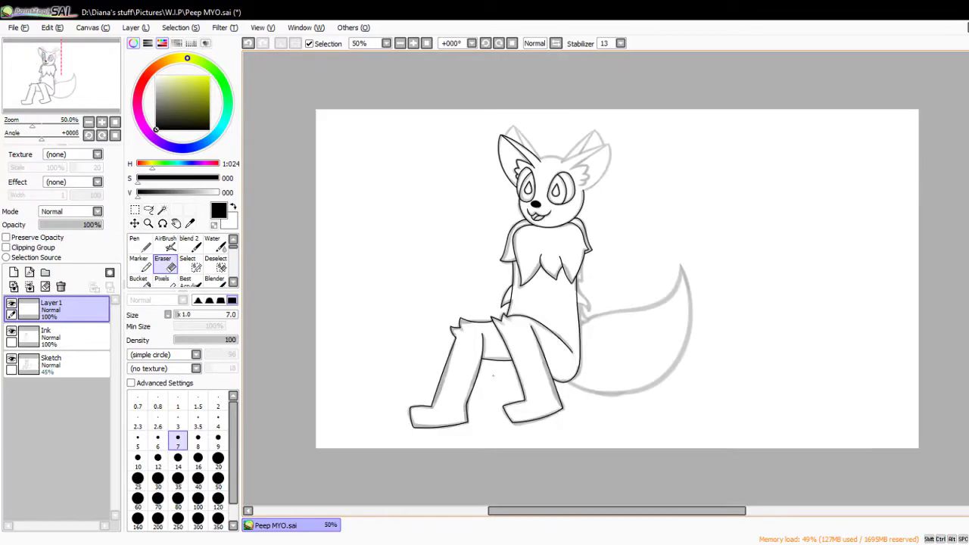
Copy the inked left ear, paste it, flip it horizontally, and move and rotate it onto the right ear sketch.
{"action": "scroll", "coordinate": [422, 343], "scroll_direction": "up", "scroll_amount": 4}
{"action": "key", "text": "ctrl+c"}
{"action": "key", "text": "ctrl+v"}
{"action": "key", "text": "ctrl+t"}
{"action": "left_click", "coordinate": [183, 431]}
{"action": "left_click_drag", "start_coordinate": [421, 342], "coordinate": [682, 303]}
{"action": "left_click_drag", "start_coordinate": [624, 167], "coordinate": [596, 271]}
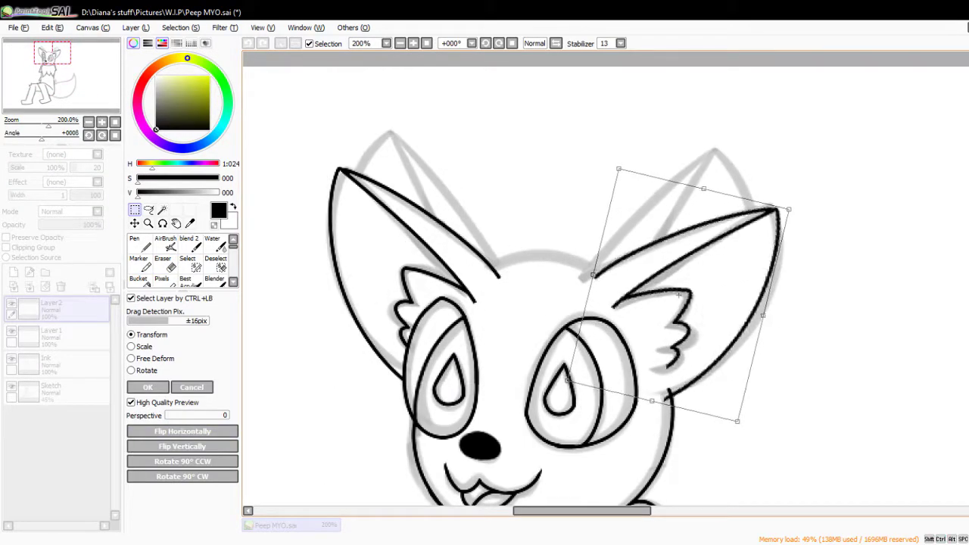
{"action": "key", "text": "Return"}
{"action": "scroll", "coordinate": [635, 435], "scroll_direction": "up", "scroll_amount": 2}
{"action": "key", "text": "b"}
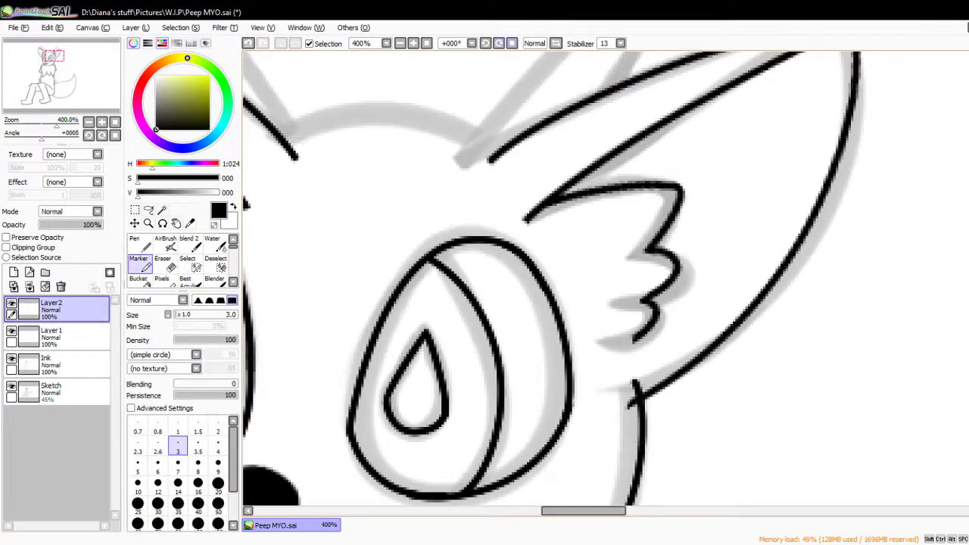
Extend the right ear's lowest fur tuft inward and erase the ear line's overshoot where it meets the cheek.
{"action": "key", "text": "h"}
{"action": "left_click_drag", "start_coordinate": [598, 338], "coordinate": [642, 341]}
{"action": "key", "text": "e"}
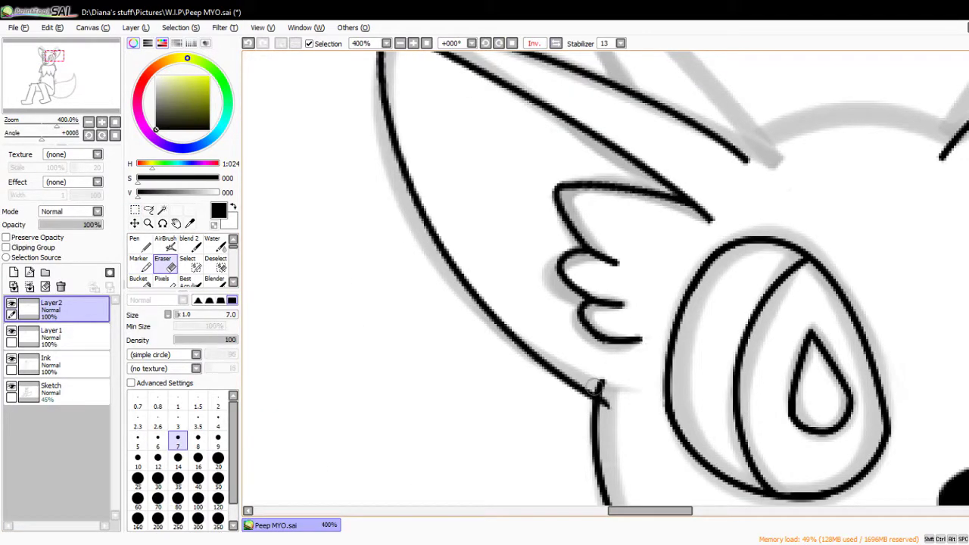
{"action": "key", "text": "h"}
{"action": "scroll", "coordinate": [606, 284], "scroll_direction": "down", "scroll_amount": 4}
{"action": "scroll", "coordinate": [606, 284], "scroll_direction": "up", "scroll_amount": 4}
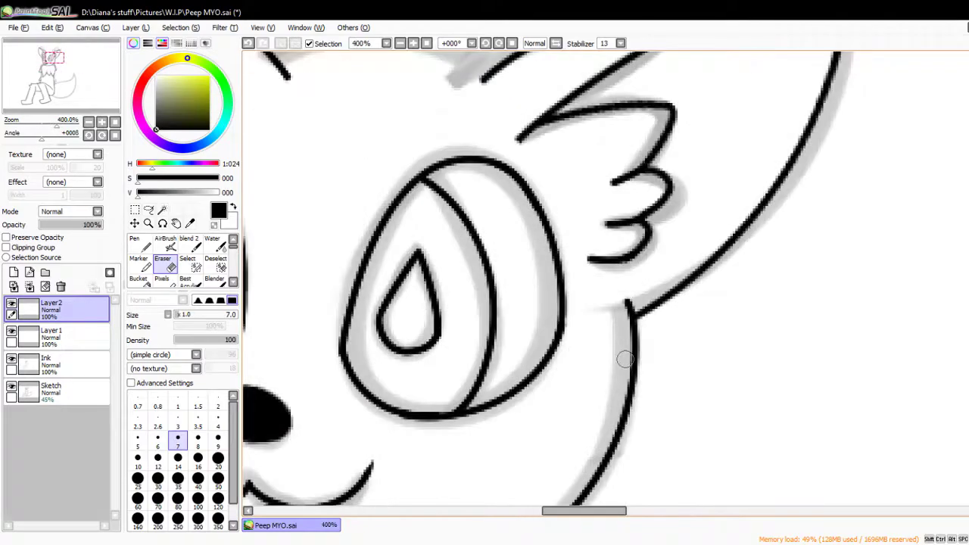
Merge the copied right ear on Layer2 down into Layer1.
{"action": "left_click", "coordinate": [51, 364]}
{"action": "scroll", "coordinate": [619, 305], "scroll_direction": "down", "scroll_amount": 2}
{"action": "scroll", "coordinate": [619, 305], "scroll_direction": "up", "scroll_amount": 1}
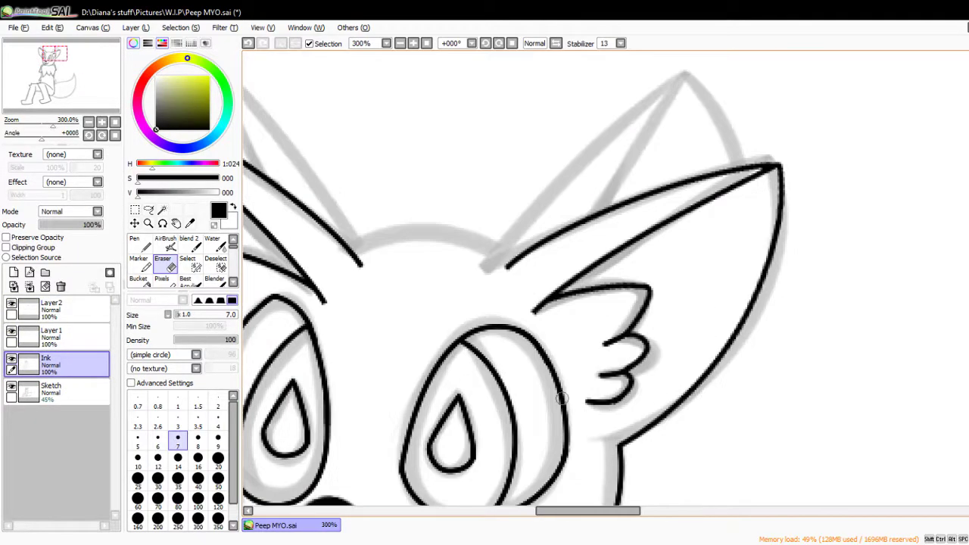
{"action": "left_click", "coordinate": [51, 307]}
{"action": "left_click", "coordinate": [29, 287]}
{"action": "scroll", "coordinate": [425, 342], "scroll_direction": "down", "scroll_amount": 2}
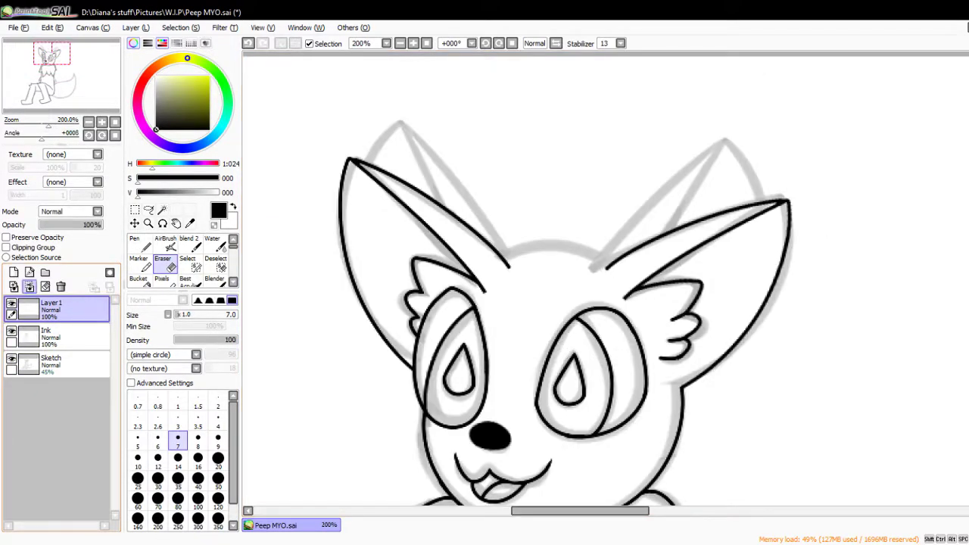
Ink the top-of-head curve between the ears on a new layer, erase its overshoot and merge it down into Layer1.
{"action": "left_click", "coordinate": [14, 272]}
{"action": "left_click", "coordinate": [138, 263]}
{"action": "scroll", "coordinate": [544, 322], "scroll_direction": "up", "scroll_amount": 2}
{"action": "left_click_drag", "start_coordinate": [458, 282], "coordinate": [723, 231]}
{"action": "key", "text": "e"}
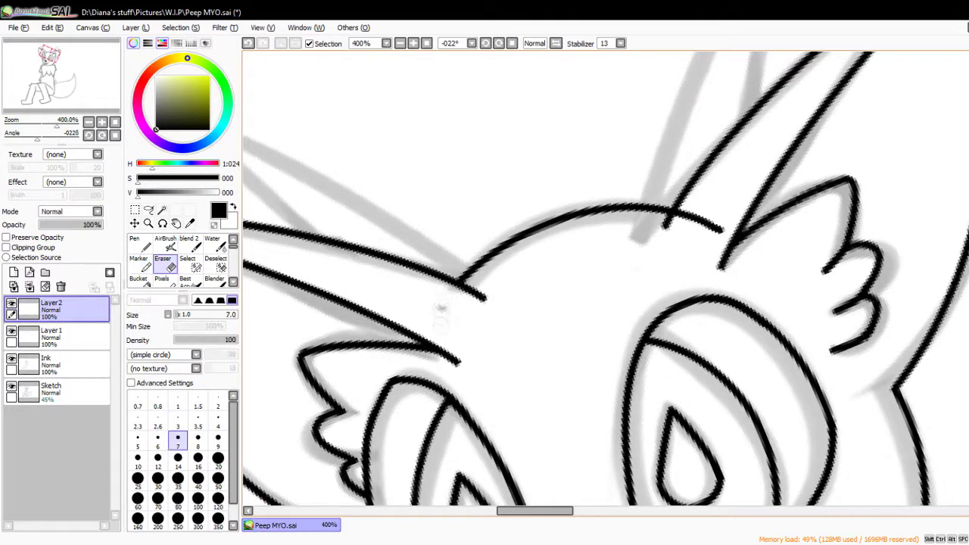
{"action": "key", "text": "ctrl+e"}
{"action": "key", "text": "b"}
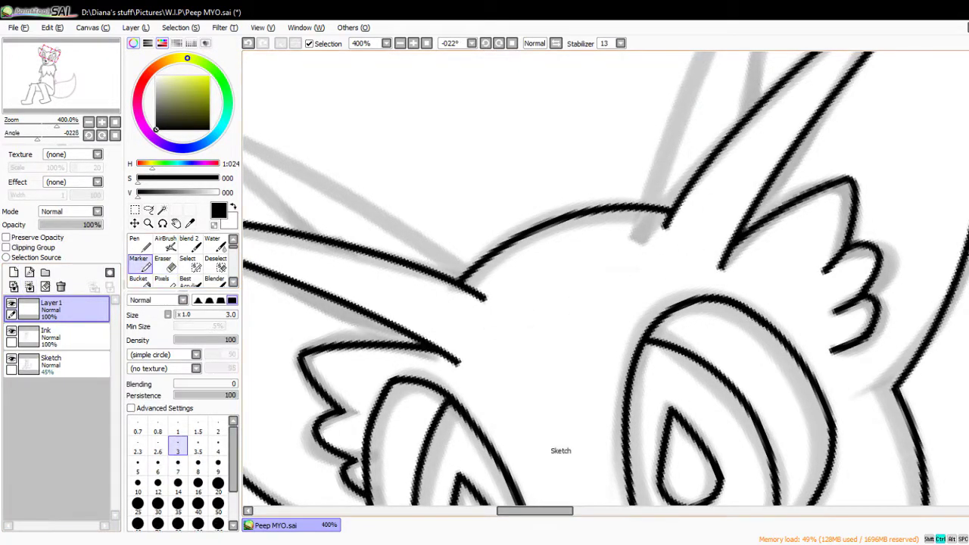
Ink the rear left ear's outer edge, inner fold and tip curve, and erase the parts crossing the front ear and head.
{"action": "scroll", "coordinate": [553, 452], "scroll_direction": "down", "scroll_amount": 2}
{"action": "key", "text": "Delete"}
{"action": "scroll", "coordinate": [540, 455], "scroll_direction": "up", "scroll_amount": 1}
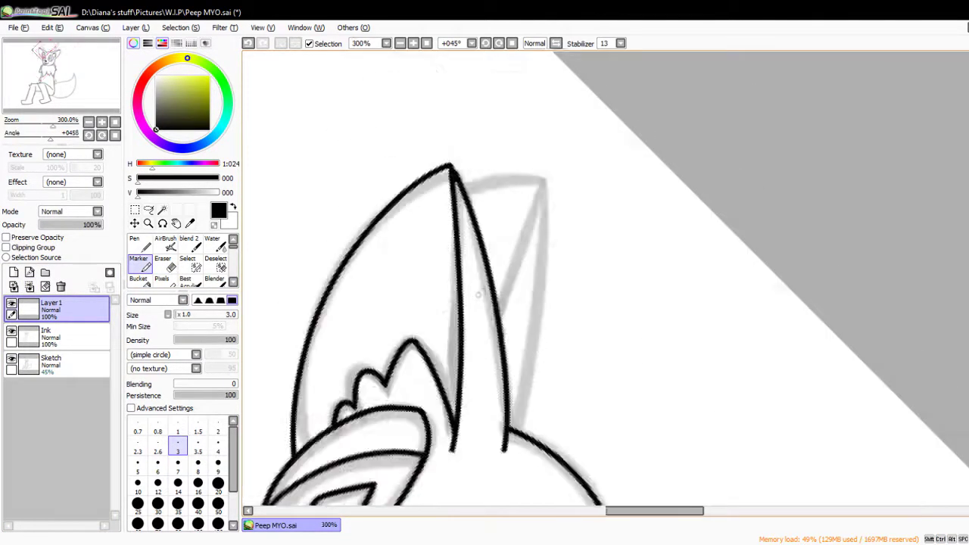
{"action": "key", "text": "Delete"}
{"action": "left_click_drag", "start_coordinate": [433, 155], "coordinate": [468, 472]}
{"action": "left_click_drag", "start_coordinate": [433, 159], "coordinate": [506, 372]}
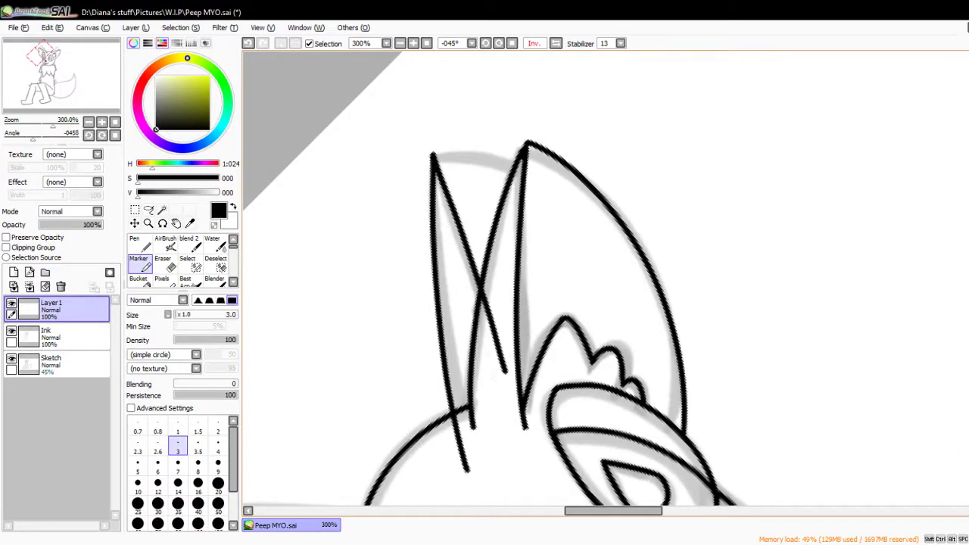
{"action": "key", "text": "e"}
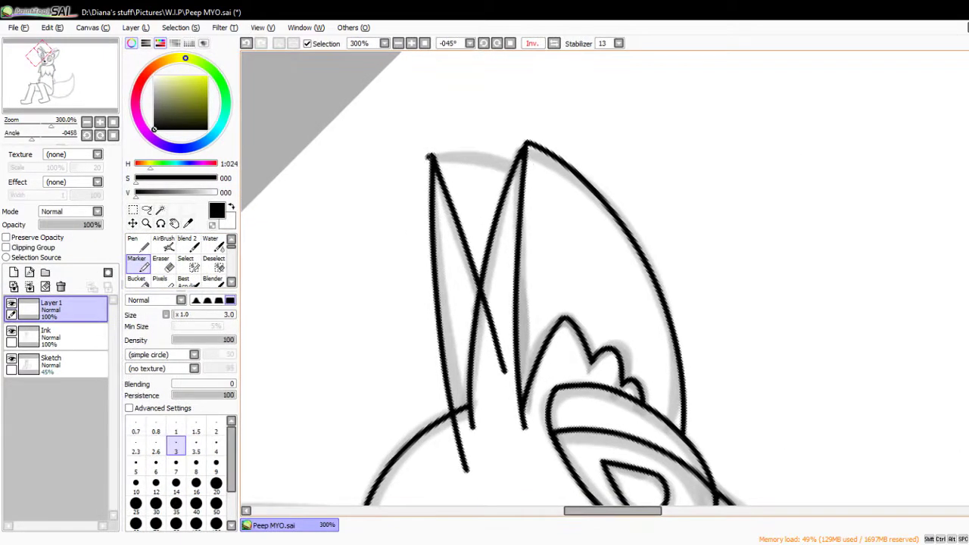
{"action": "left_click_drag", "start_coordinate": [540, 193], "coordinate": [430, 156]}
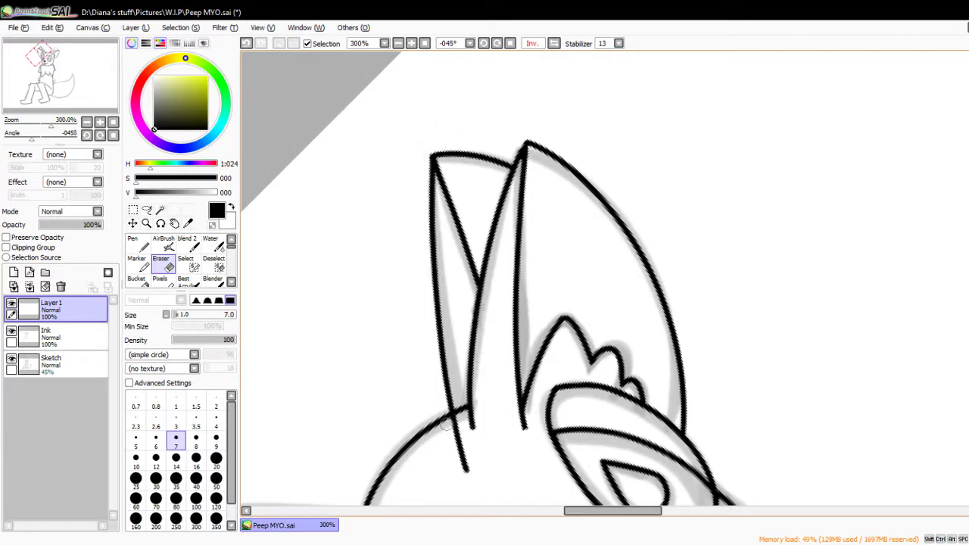
Paste a copy of the rear left ear, mirror it, and position and rotate it over the right rear ear sketch.
{"action": "key", "text": "Home"}
{"action": "scroll", "coordinate": [493, 227], "scroll_direction": "up", "scroll_amount": 2}
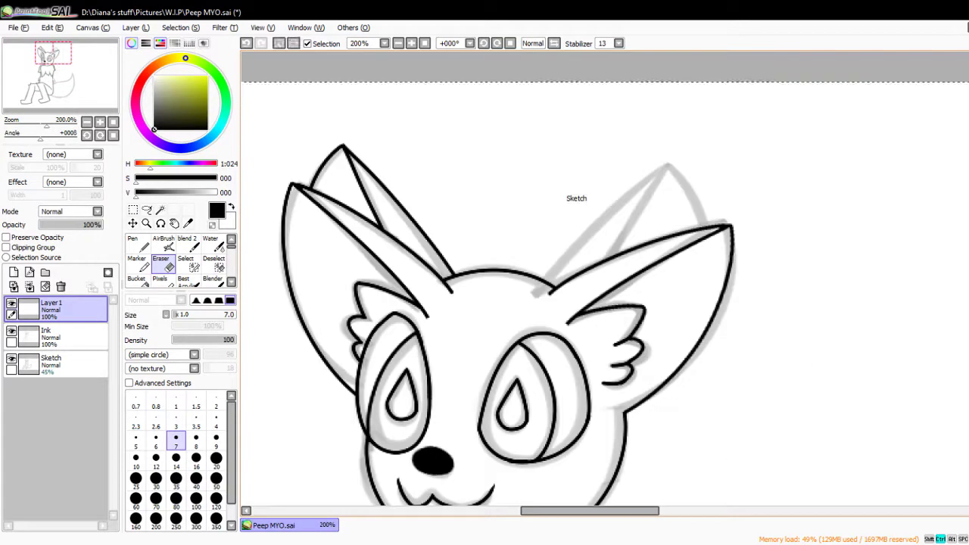
{"action": "key", "text": "ctrl+v"}
{"action": "key", "text": "ctrl+t"}
{"action": "mouse_move", "coordinate": [382, 210]}
{"action": "left_mouse_down"}
{"action": "mouse_move", "coordinate": [634, 225]}
{"action": "mouse_move", "coordinate": [625, 219]}
{"action": "left_mouse_up"}
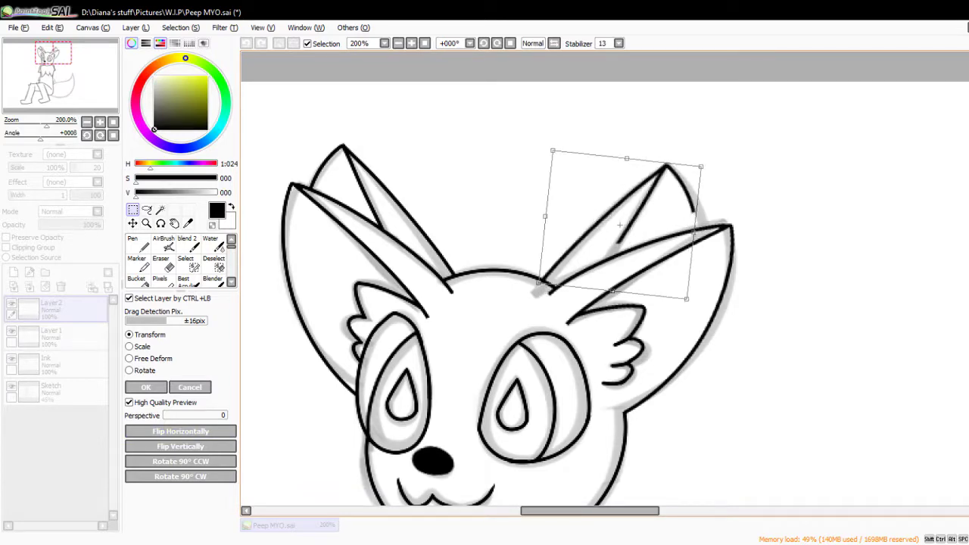
{"action": "key", "text": "Return"}
Extend the rear right ear's fold and outer curve to the front ear's edge and trim the overshoot.
{"action": "key", "text": "e"}
{"action": "scroll", "coordinate": [607, 244], "scroll_direction": "up", "scroll_amount": 2}
{"action": "key", "text": "b"}
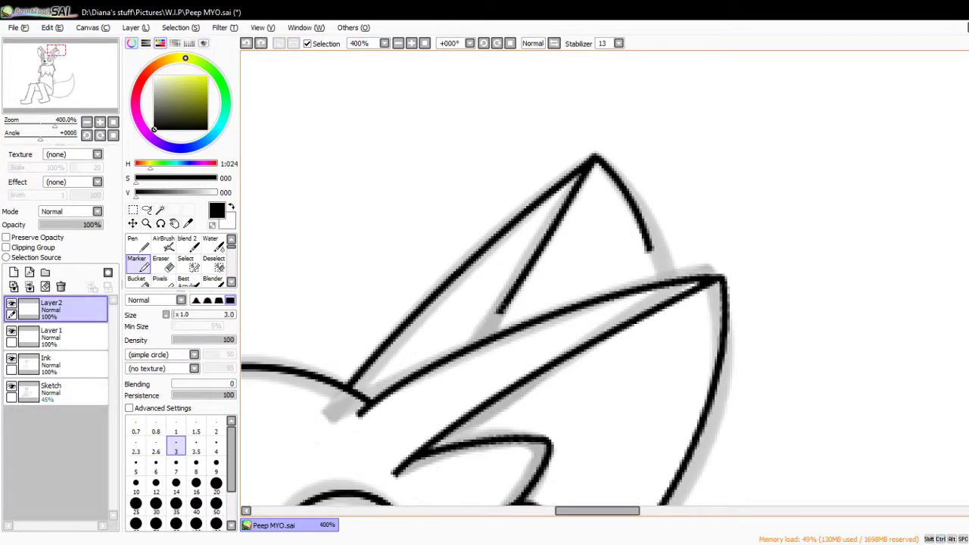
{"action": "left_click_drag", "start_coordinate": [497, 309], "coordinate": [441, 408]}
{"action": "left_click_drag", "start_coordinate": [648, 248], "coordinate": [653, 286]}
{"action": "key", "text": "e"}
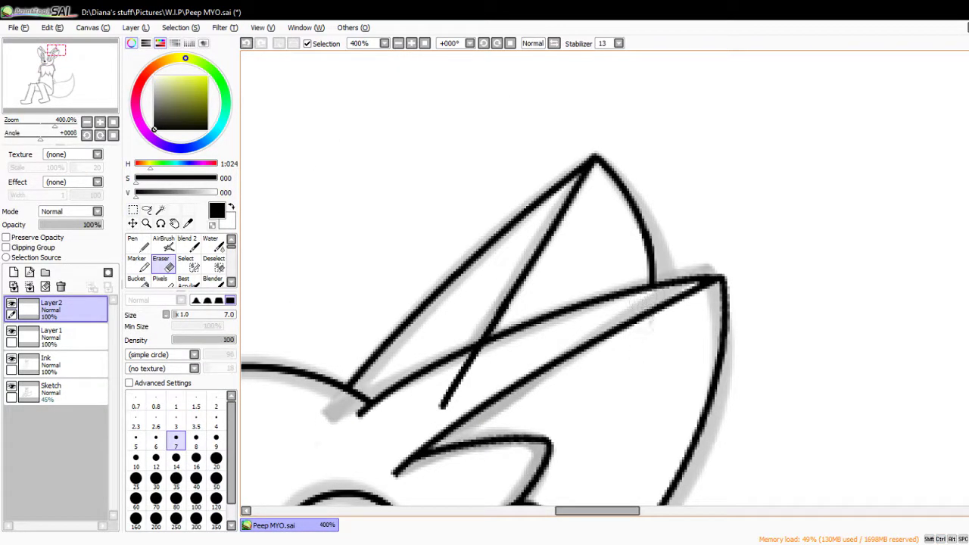
{"action": "key", "text": "b"}
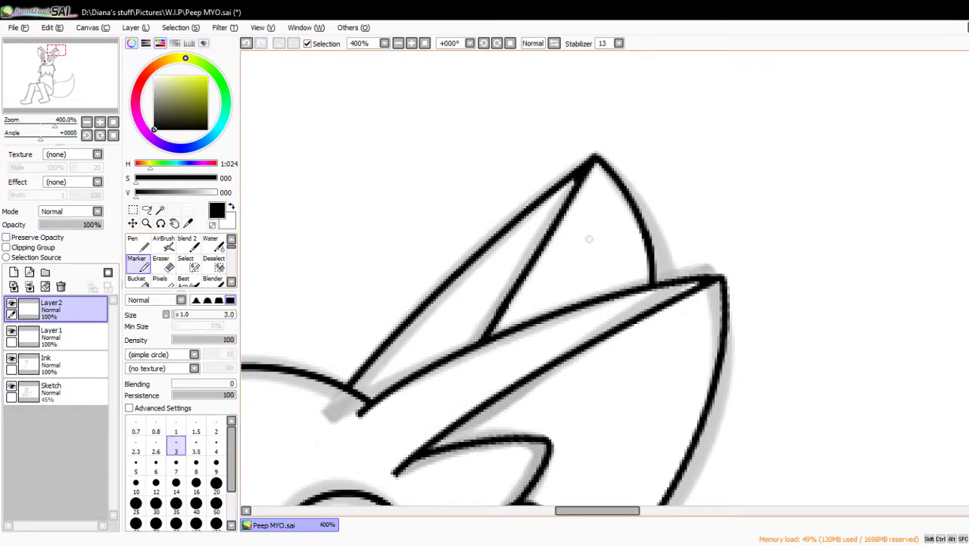
Merge the ear and head layers down into the Ink layer and show the Sketch layer.
{"action": "scroll", "coordinate": [631, 308], "scroll_direction": "down", "scroll_amount": 3}
{"action": "key", "text": "ctrl+e"}
{"action": "key", "text": "ctrl+e"}
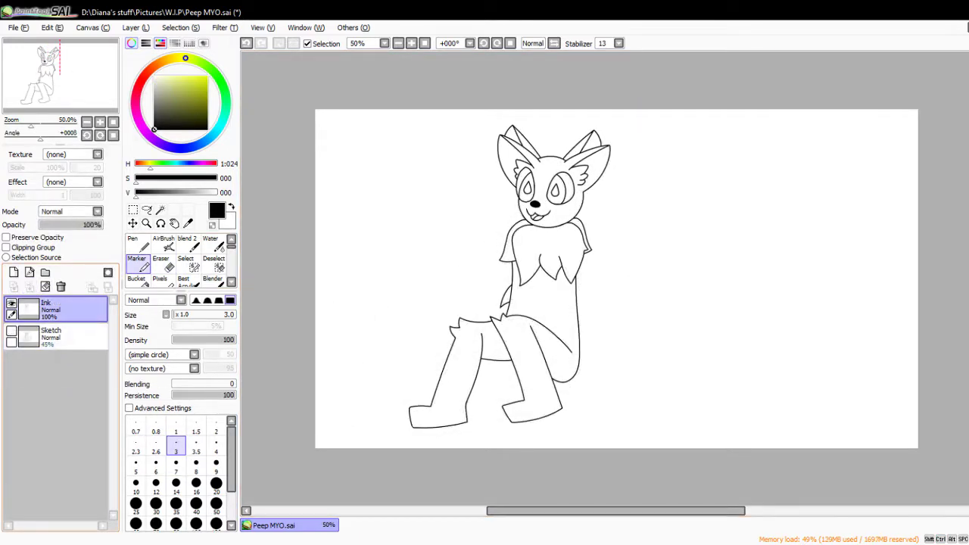
{"action": "left_click", "coordinate": [12, 330]}
Ink the pointed fur tuft under the right shoulder on a new layer, trim its overshoots and merge it into Ink.
{"action": "left_click", "coordinate": [14, 273]}
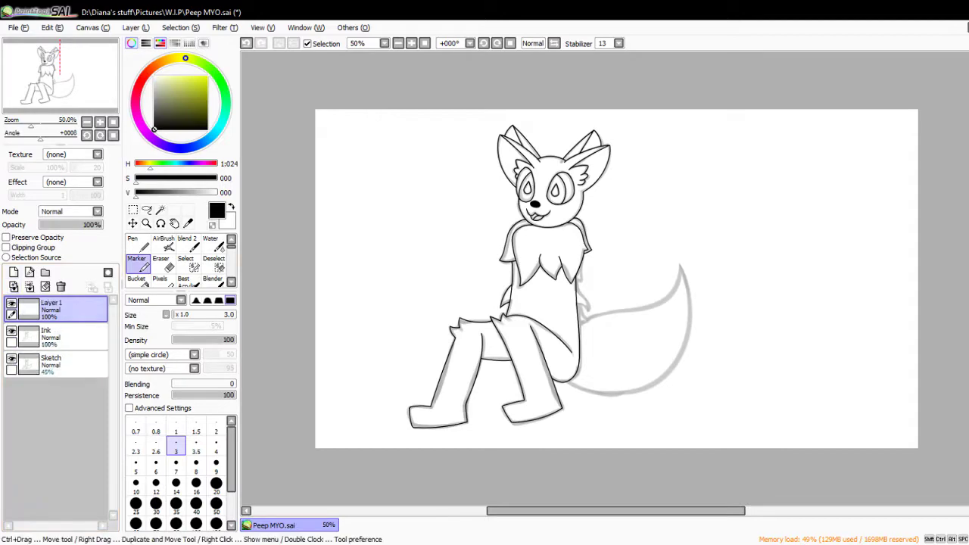
{"action": "scroll", "coordinate": [530, 250], "scroll_direction": "up", "scroll_amount": 7}
{"action": "scroll", "coordinate": [472, 248], "scroll_direction": "down", "scroll_amount": 4}
{"action": "scroll", "coordinate": [472, 248], "scroll_direction": "up", "scroll_amount": 2}
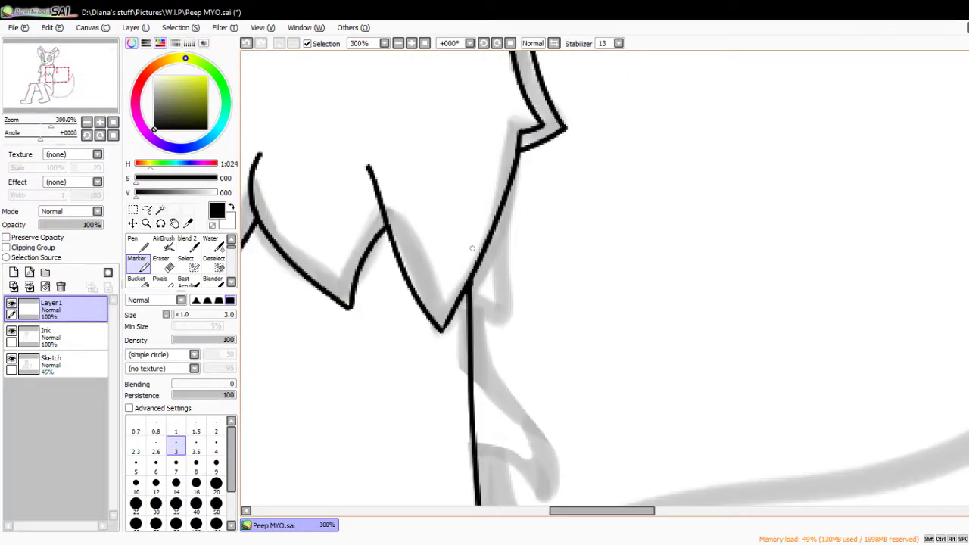
{"action": "left_click_drag", "start_coordinate": [506, 199], "coordinate": [522, 337]}
{"action": "key", "text": "e"}
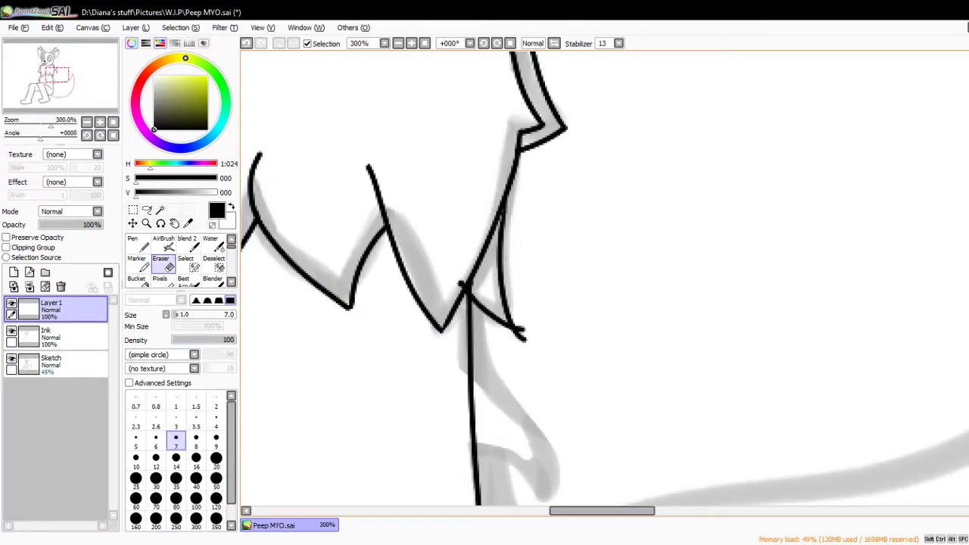
{"action": "left_click", "coordinate": [30, 287]}
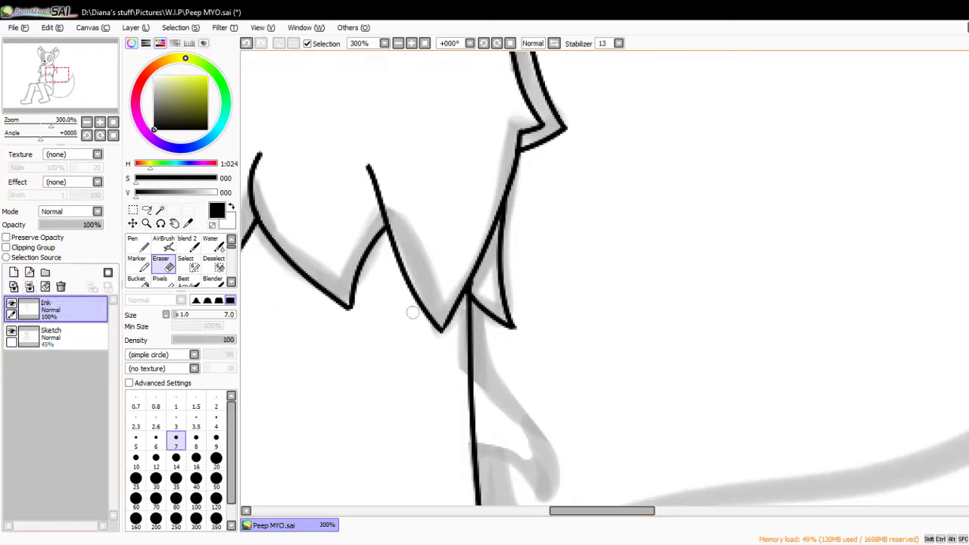
Erase the inked fur tuft beside the left of the waist on the Ink layer.
{"action": "scroll", "coordinate": [588, 327], "scroll_direction": "up", "scroll_amount": 2}
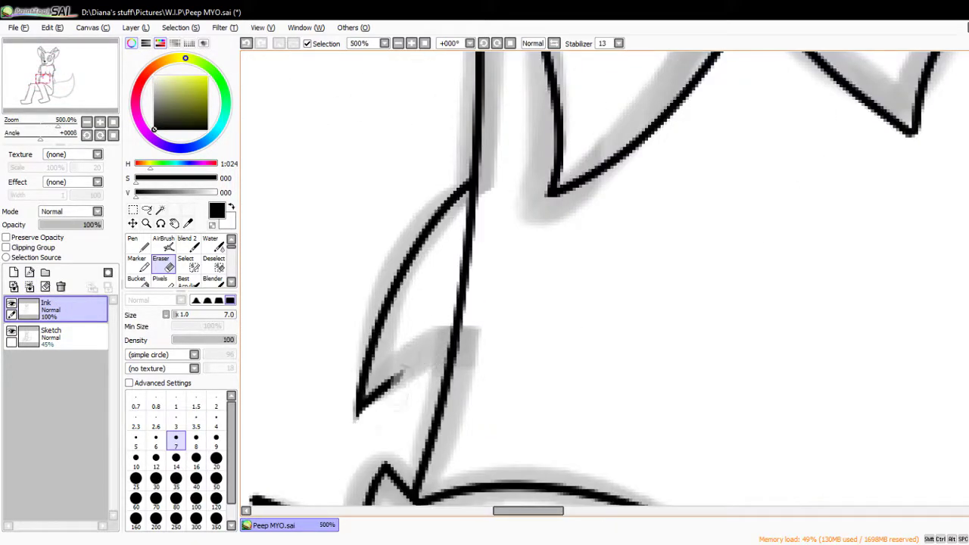
{"action": "left_click_drag", "start_coordinate": [356, 413], "coordinate": [443, 204]}
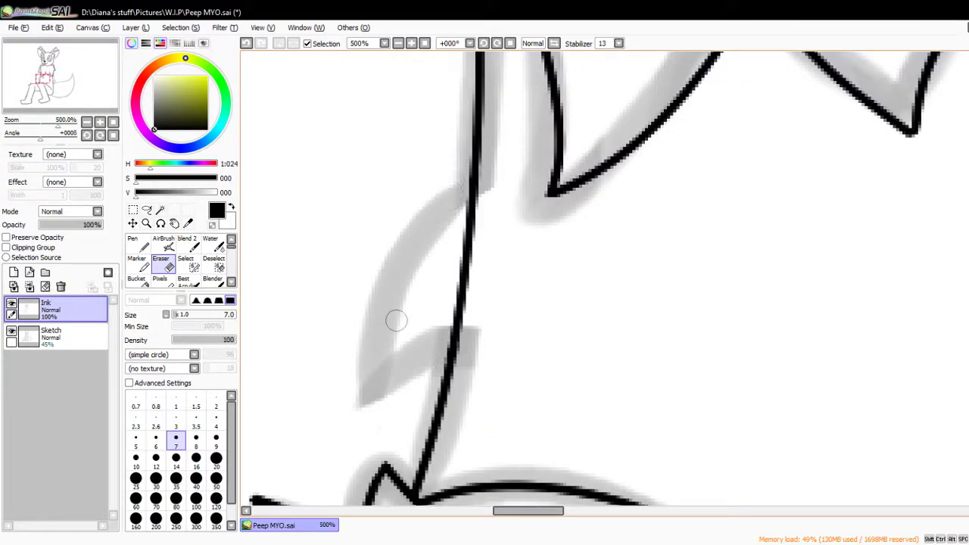
{"action": "scroll", "coordinate": [396, 320], "scroll_direction": "down", "scroll_amount": 5}
Ink the tail's upper curve from inside the hip to the tip on a new layer, redoing unsatisfactory strokes.
{"action": "left_click", "coordinate": [13, 272]}
{"action": "left_click", "coordinate": [136, 261]}
{"action": "scroll", "coordinate": [606, 303], "scroll_direction": "up", "scroll_amount": 2}
{"action": "key", "text": "h"}
{"action": "mouse_move", "coordinate": [525, 310]}
{"action": "left_mouse_down"}
{"action": "mouse_move", "coordinate": [491, 356]}
{"action": "mouse_move", "coordinate": [746, 179]}
{"action": "left_mouse_up"}
{"action": "key", "text": "h"}
{"action": "key", "text": "ctrl+z"}
{"action": "mouse_move", "coordinate": [773, 425]}
{"action": "left_mouse_down"}
{"action": "mouse_move", "coordinate": [489, 197]}
{"action": "mouse_move", "coordinate": [780, 443]}
{"action": "left_mouse_up"}
{"action": "key", "text": "ctrl+z"}
{"action": "key", "text": "h"}
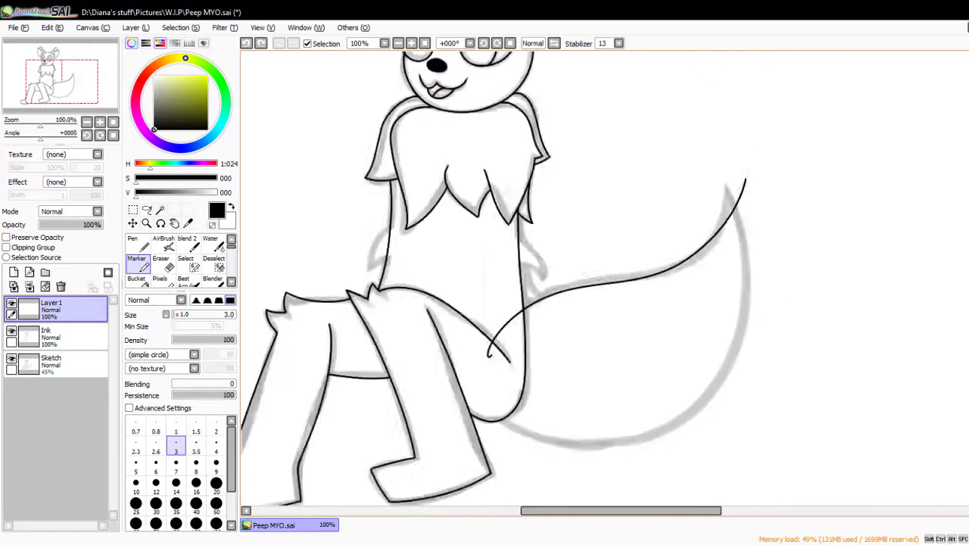
Ink the tail's large lower curve between the tip and the hip, undoing and redrawing until it fits the sketch.
{"action": "key", "text": "h"}
{"action": "left_click_drag", "start_coordinate": [629, 128], "coordinate": [474, 488]}
{"action": "key", "text": "ctrl+z"}
{"action": "left_click_drag", "start_coordinate": [471, 394], "coordinate": [738, 172]}
{"action": "key", "text": "ctrl+z"}
{"action": "left_click_drag", "start_coordinate": [447, 285], "coordinate": [748, 151]}
{"action": "key", "text": "h"}
Erase the tail line that overshoots beyond the tip so that both curves end in a point.
{"action": "key", "text": "Delete"}
{"action": "key", "text": "ctrl+plus"}
{"action": "key", "text": "ctrl+plus"}
{"action": "key", "text": "ctrl+plus"}
{"action": "key", "text": "ctrl+plus"}
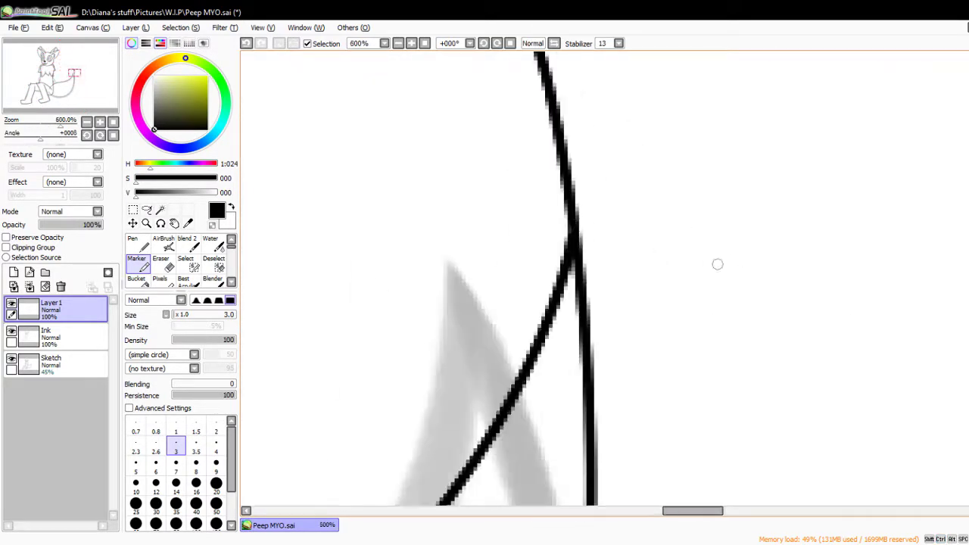
{"action": "key", "text": "e"}
{"action": "left_click_drag", "start_coordinate": [570, 160], "coordinate": [577, 241]}
{"action": "key", "text": "ctrl+minus"}
{"action": "key", "text": "ctrl+minus"}
{"action": "key", "text": "ctrl+minus"}
{"action": "key", "text": "ctrl+minus"}
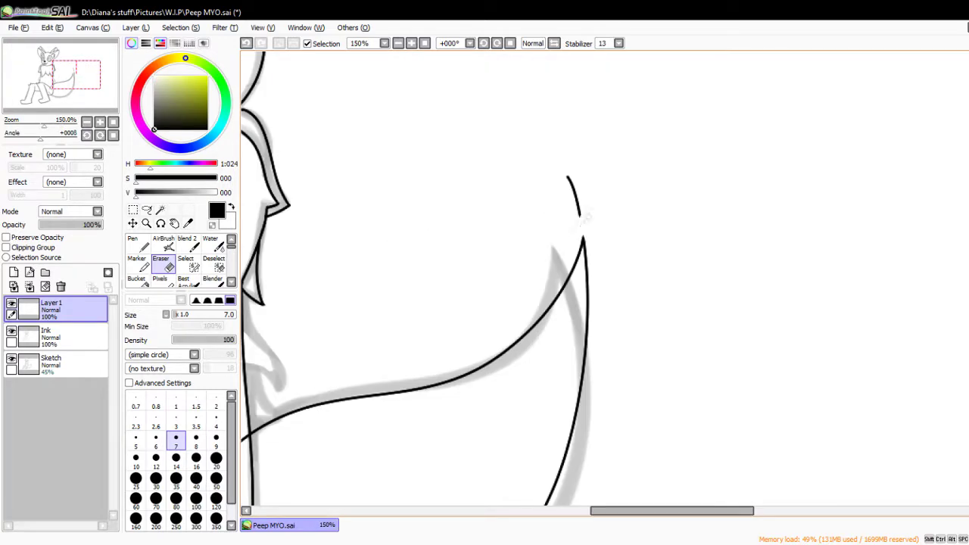
Enlarge the eraser to size 14 and erase the tail lines that run inside the body.
{"action": "left_click_drag", "start_coordinate": [606, 303], "coordinate": [909, 106]}
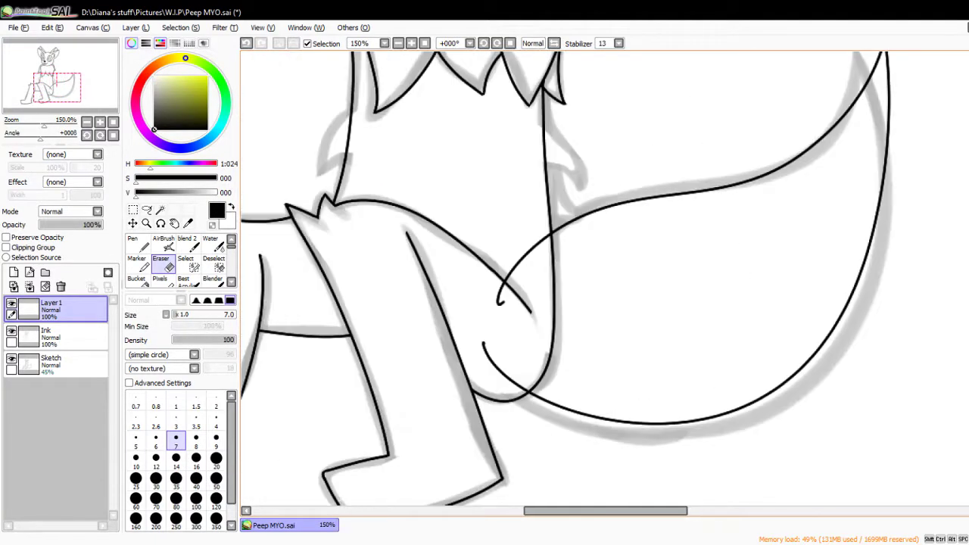
{"action": "key", "text": "bracketright"}
{"action": "key", "text": "bracketright"}
{"action": "key", "text": "bracketright"}
{"action": "key", "text": "bracketright"}
{"action": "key", "text": "bracketright"}
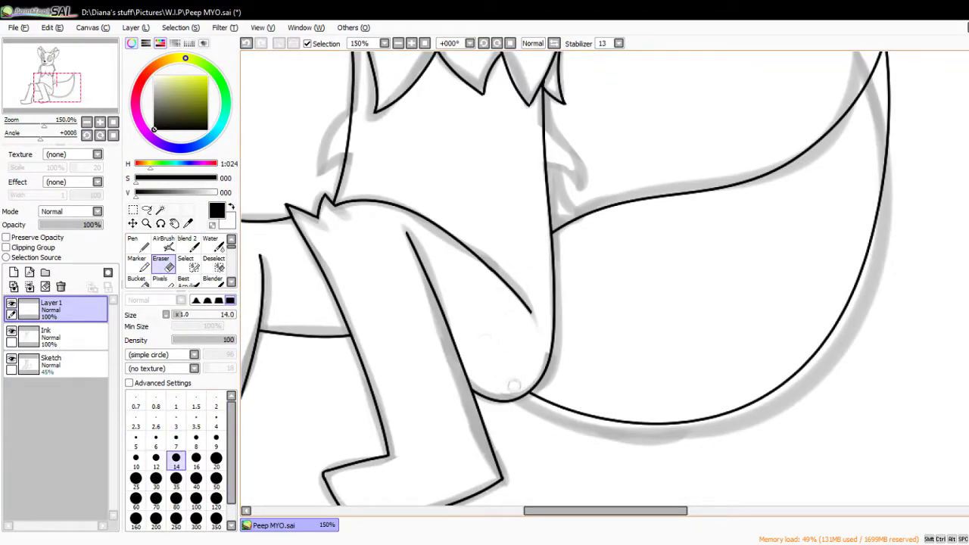
Check the whole figure and hide the Sketch layer.
{"action": "key", "text": "ctrl+minus"}
{"action": "key", "text": "ctrl+minus"}
{"action": "key", "text": "ctrl+minus"}
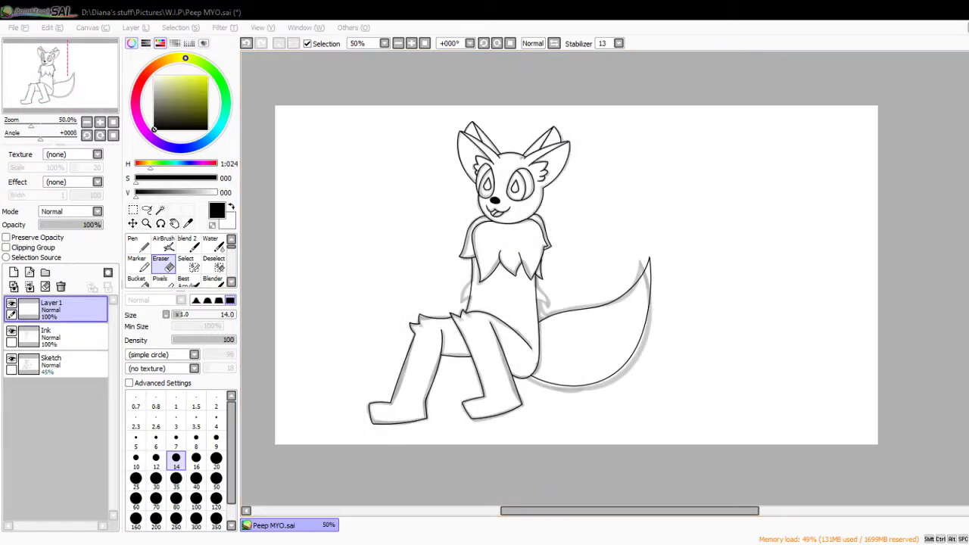
{"action": "key", "text": "ctrl+plus"}
{"action": "key", "text": "ctrl+plus"}
{"action": "key", "text": "ctrl+plus"}
{"action": "key", "text": "ctrl+plus"}
{"action": "key", "text": "ctrl+minus"}
{"action": "key", "text": "ctrl+minus"}
{"action": "key", "text": "ctrl+minus"}
{"action": "key", "text": "ctrl+minus"}
{"action": "key", "text": "ctrl+plus"}
{"action": "left_click", "coordinate": [11, 364]}
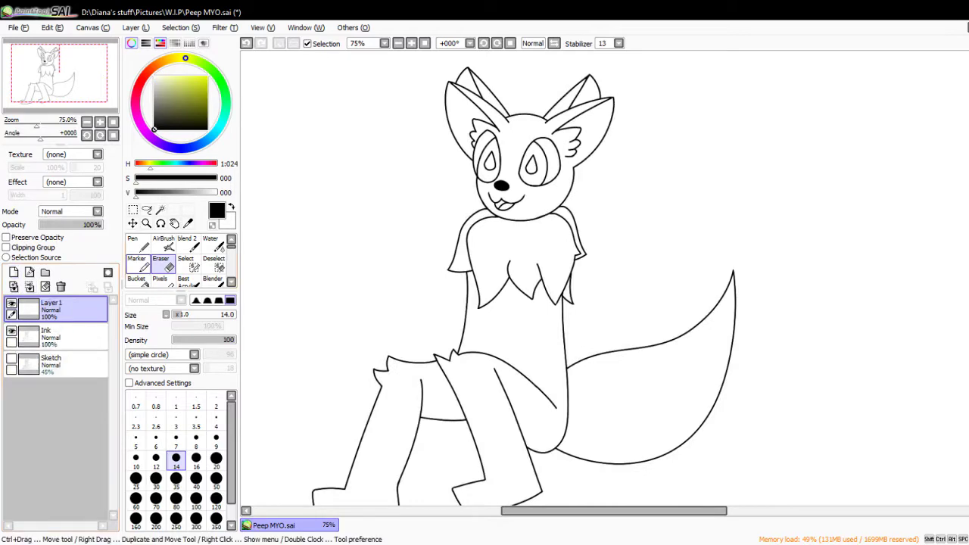
Ink a rounded hair tuft from the right ear's base over the forehead, ending in a spiral curl above the left eye.
{"action": "left_click", "coordinate": [136, 261]}
{"action": "key", "text": "ctrl+plus"}
{"action": "key", "text": "ctrl+plus"}
{"action": "key", "text": "ctrl+plus"}
{"action": "left_click_drag", "start_coordinate": [550, 204], "coordinate": [467, 290]}
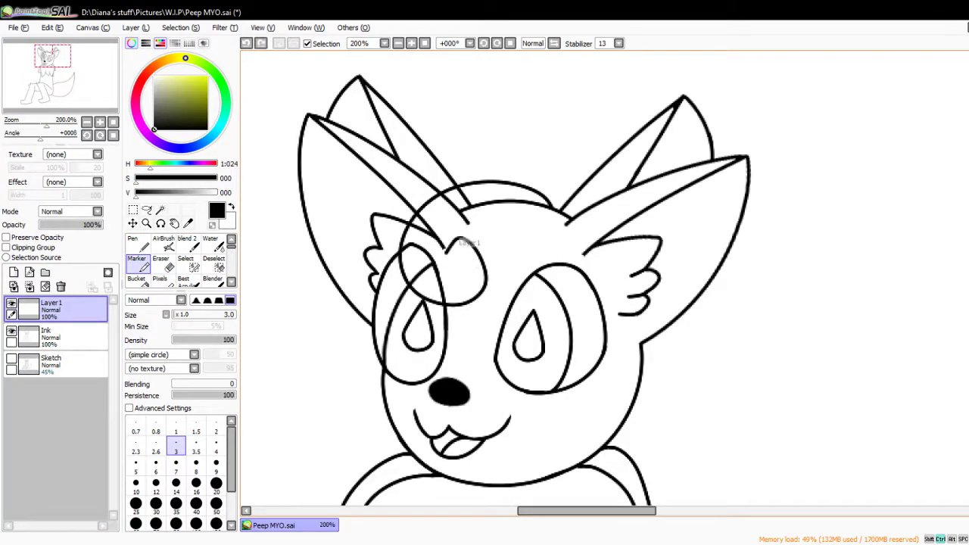
{"action": "key", "text": "h"}
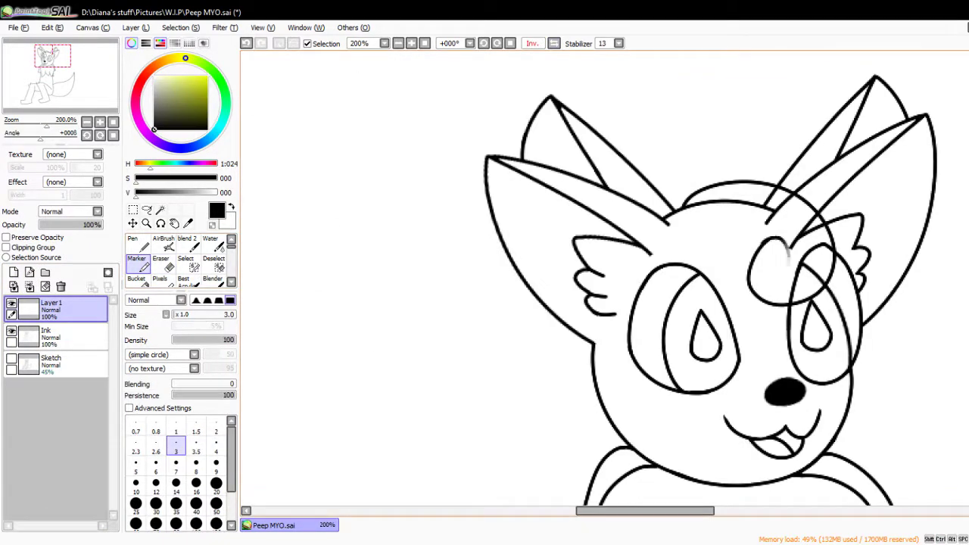
{"action": "left_click_drag", "start_coordinate": [792, 254], "coordinate": [776, 266]}
{"action": "key", "text": "h"}
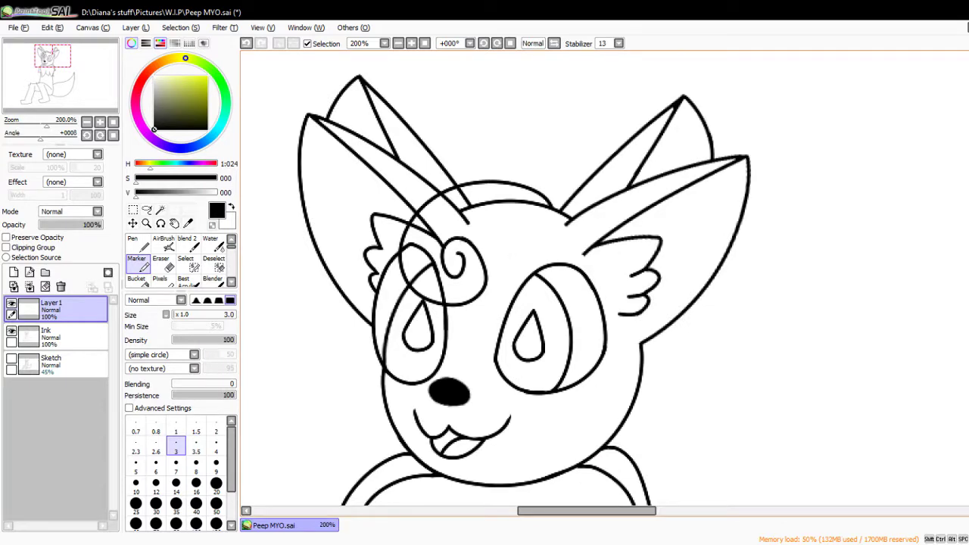
Erase the head, ear and eye lines covered by the hair curl on the Ink layer.
{"action": "left_click", "coordinate": [53, 337]}
{"action": "key", "text": "e"}
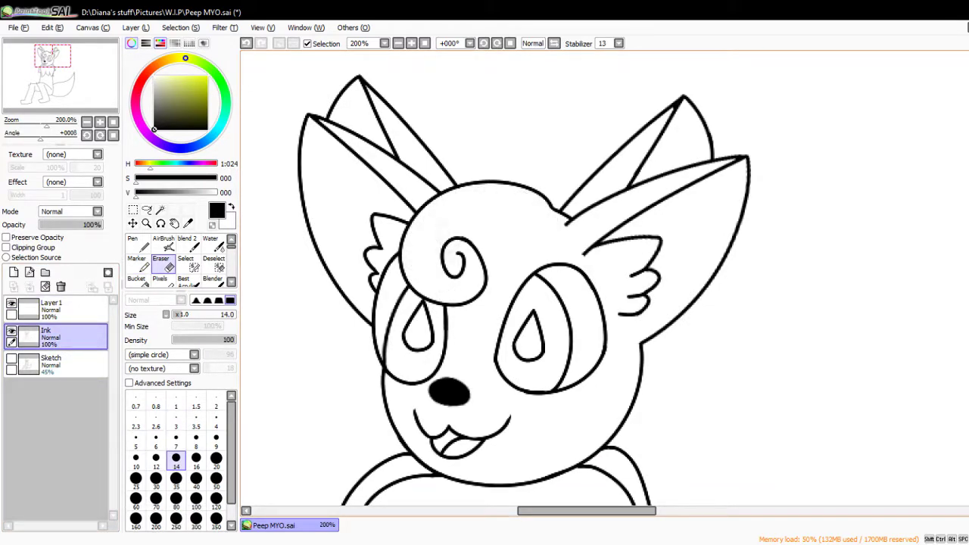
Redraw the right end of the hair curve on Layer1 so it meets the right ear's base, and trim the excess.
{"action": "left_click", "coordinate": [53, 309]}
{"action": "key", "text": "b"}
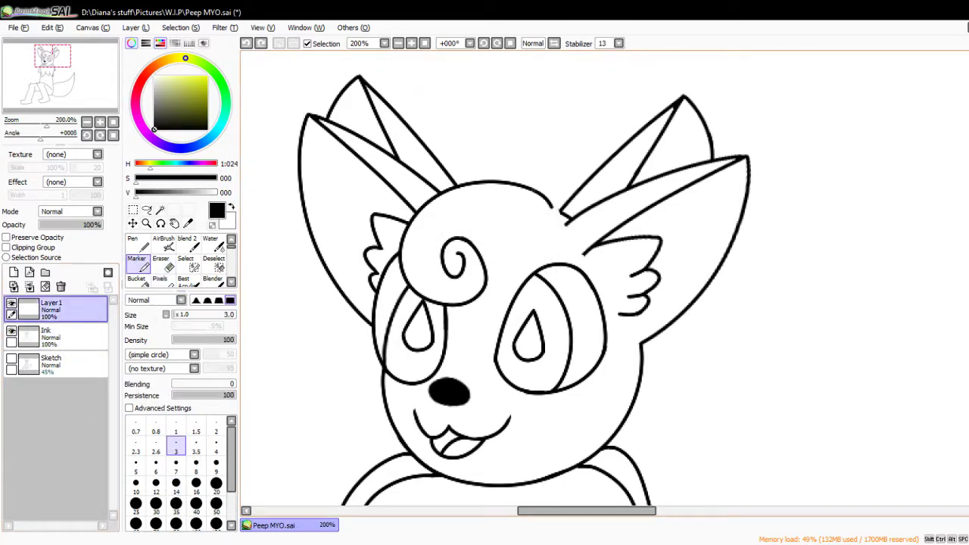
{"action": "key", "text": "e"}
{"action": "left_click_drag", "start_coordinate": [567, 213], "coordinate": [599, 262]}
{"action": "left_click", "coordinate": [53, 337]}
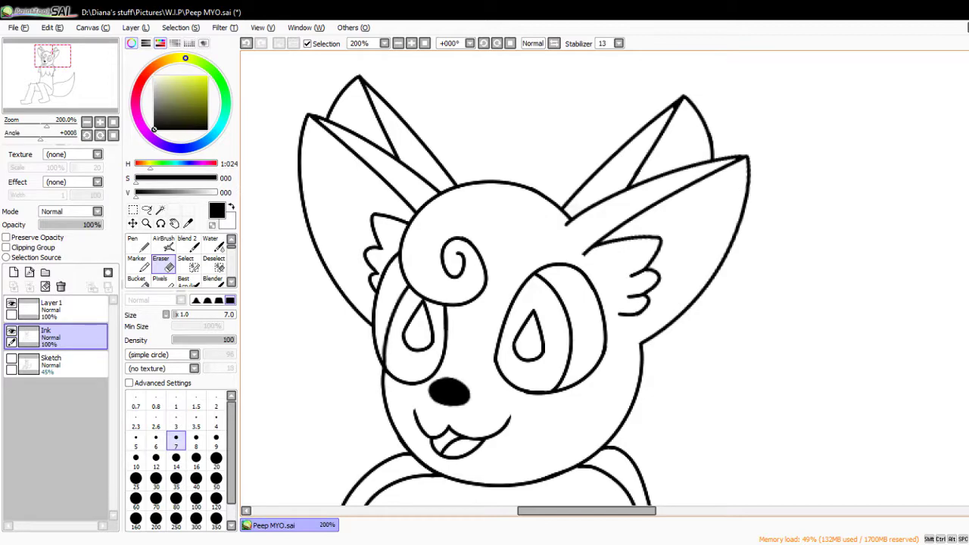
Delete Layer1 from the layer stack, keeping the Ink layer active above the Sketch layer.
{"action": "scroll", "coordinate": [467, 182], "scroll_direction": "up", "scroll_amount": 1}
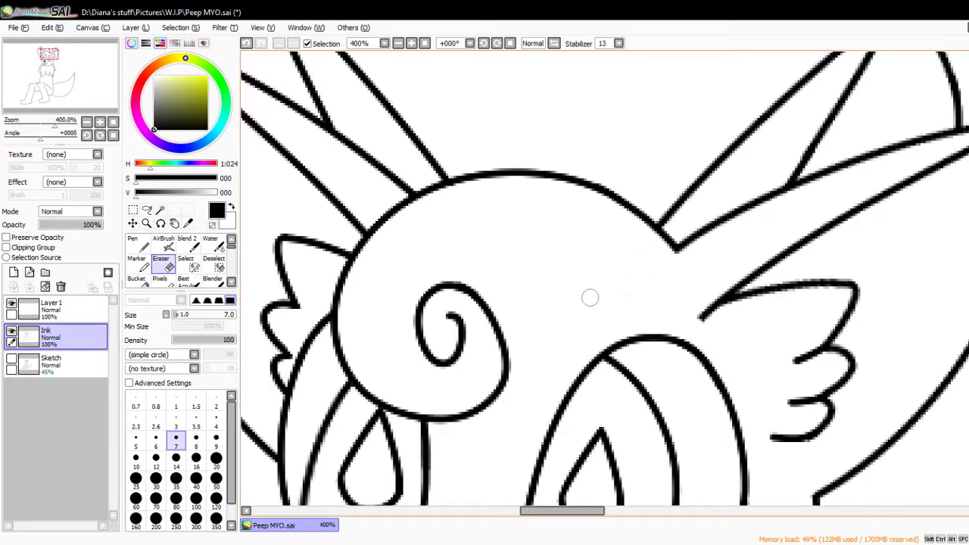
{"action": "scroll", "coordinate": [589, 297], "scroll_direction": "down", "scroll_amount": 3}
{"action": "scroll", "coordinate": [546, 218], "scroll_direction": "down", "scroll_amount": 1}
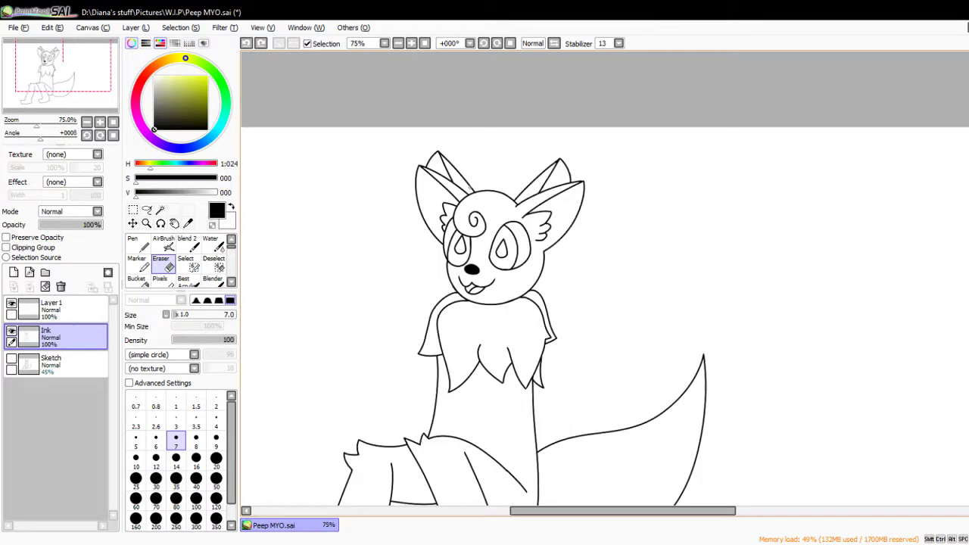
{"action": "left_click", "coordinate": [53, 310]}
{"action": "left_click", "coordinate": [60, 287]}
{"action": "scroll", "coordinate": [493, 256], "scroll_direction": "down", "scroll_amount": 2}
{"action": "scroll", "coordinate": [493, 255], "scroll_direction": "up", "scroll_amount": 1}
{"action": "scroll", "coordinate": [493, 255], "scroll_direction": "down", "scroll_amount": 1}
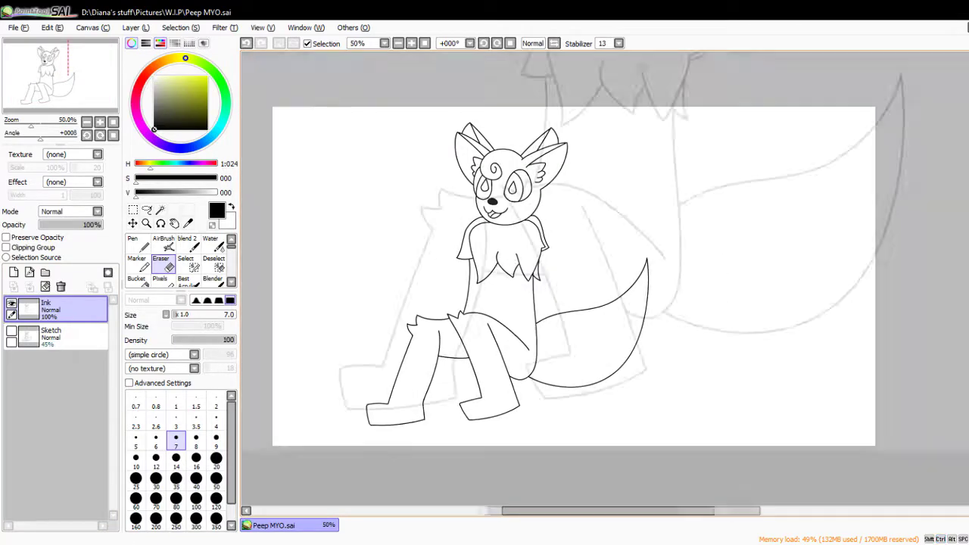
Ink three short toe lines on the left foot and adjust their placement with a transform.
{"action": "scroll", "coordinate": [493, 255], "scroll_direction": "up", "scroll_amount": 2}
{"action": "mouse_move", "coordinate": [444, 333]}
{"action": "left_mouse_down"}
{"action": "mouse_move", "coordinate": [458, 462]}
{"action": "mouse_move", "coordinate": [446, 436]}
{"action": "left_mouse_up"}
{"action": "key", "text": "ctrl+z"}
{"action": "key", "text": "ctrl+z"}
{"action": "left_click_drag", "start_coordinate": [409, 330], "coordinate": [412, 415]}
{"action": "mouse_move", "coordinate": [427, 334]}
{"action": "left_mouse_down"}
{"action": "mouse_move", "coordinate": [430, 425]}
{"action": "mouse_move", "coordinate": [446, 427]}
{"action": "left_mouse_up"}
{"action": "key", "text": "ctrl+t"}
{"action": "left_click_drag", "start_coordinate": [424, 386], "coordinate": [411, 443]}
{"action": "key", "text": "Return"}
Duplicate the toe lines and move the copy onto the right foot.
{"action": "key", "text": "ctrl+c"}
{"action": "key", "text": "ctrl+v"}
{"action": "key", "text": "ctrl+t"}
{"action": "mouse_move", "coordinate": [459, 422]}
{"action": "left_mouse_down"}
{"action": "mouse_move", "coordinate": [750, 390]}
{"action": "mouse_move", "coordinate": [761, 401]}
{"action": "left_mouse_up"}
{"action": "key", "text": "Return"}
Merge the toe lines into the Ink layer and set up a layer named Colour beneath it for the Marker.
{"action": "left_click", "coordinate": [53, 365]}
{"action": "key", "text": "w"}
{"action": "left_click", "coordinate": [399, 416]}
{"action": "key", "text": "ctrl+e"}
{"action": "key", "text": "ctrl+d"}
{"action": "scroll", "coordinate": [398, 416], "scroll_direction": "down", "scroll_amount": 3}
{"action": "key", "text": "ctrl+e"}
{"action": "scroll", "coordinate": [505, 284], "scroll_direction": "up", "scroll_amount": 2}
{"action": "key", "text": "b"}
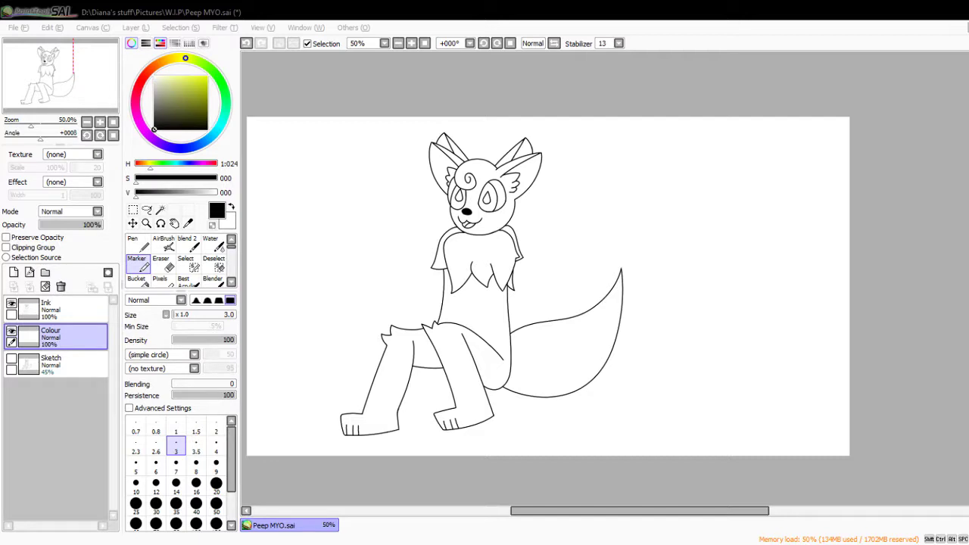
Paste the five-colour palette onto a layer above Ink and rotate it 90° counter-clockwise beside the character.
{"action": "key", "text": "ctrl+v"}
{"action": "left_click_drag", "start_coordinate": [51, 337], "coordinate": [52, 307]}
{"action": "mouse_move", "coordinate": [371, 189]}
{"action": "left_mouse_down"}
{"action": "mouse_move", "coordinate": [784, 250]}
{"action": "mouse_move", "coordinate": [666, 293]}
{"action": "mouse_move", "coordinate": [739, 299]}
{"action": "left_mouse_up"}
{"action": "key", "text": "ctrl+t"}
{"action": "left_click", "coordinate": [180, 462]}
{"action": "key", "text": "Return"}
Delete the unneeded part of the pasted palette with a rectangular selection, then clear the selection.
{"action": "left_click_drag", "start_coordinate": [620, 156], "coordinate": [722, 456]}
{"action": "key", "text": "Delete"}
{"action": "key", "text": "ctrl+d"}
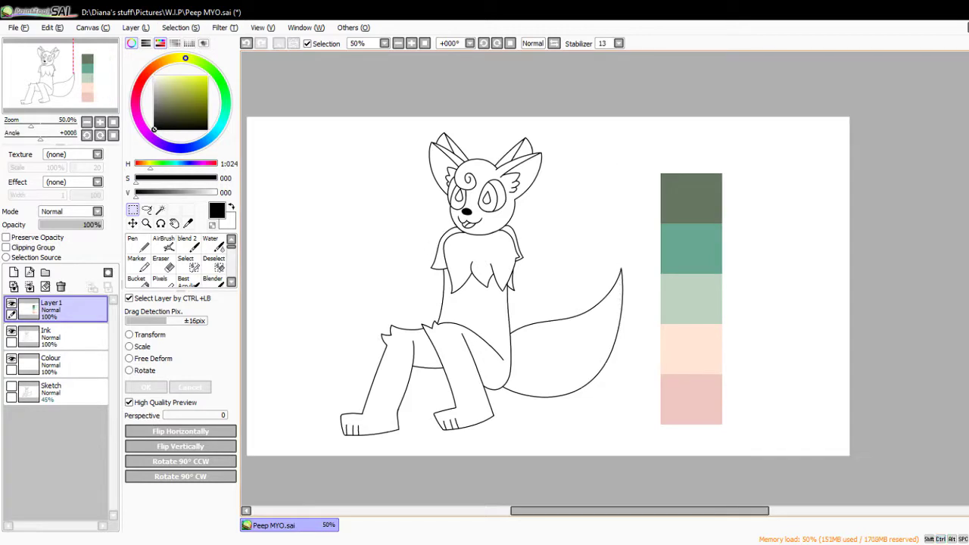
Move the palette closer to the tail and flip it vertically so the pink swatch is uppermost.
{"action": "key", "text": "ctrl+t"}
{"action": "left_click_drag", "start_coordinate": [691, 303], "coordinate": [667, 303]}
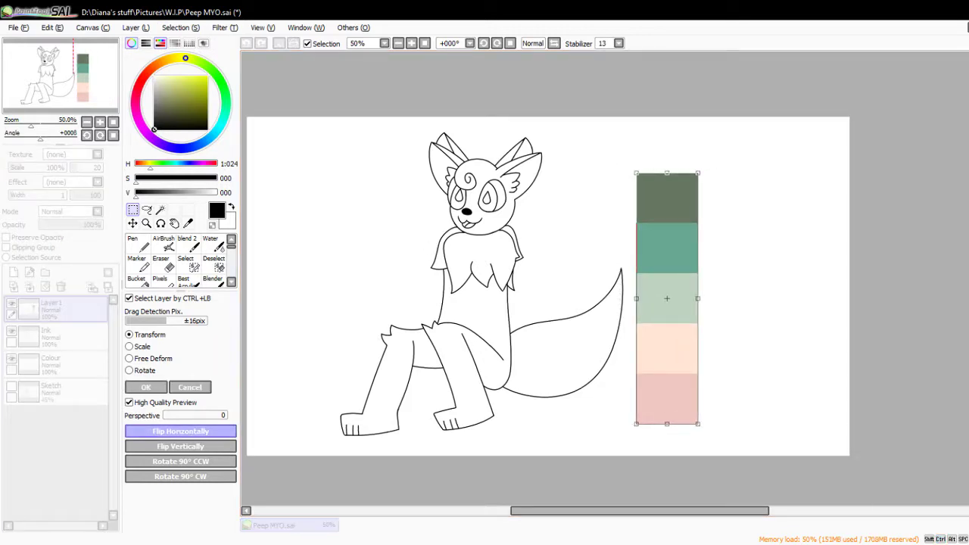
{"action": "left_click", "coordinate": [180, 446]}
{"action": "key", "text": "Return"}
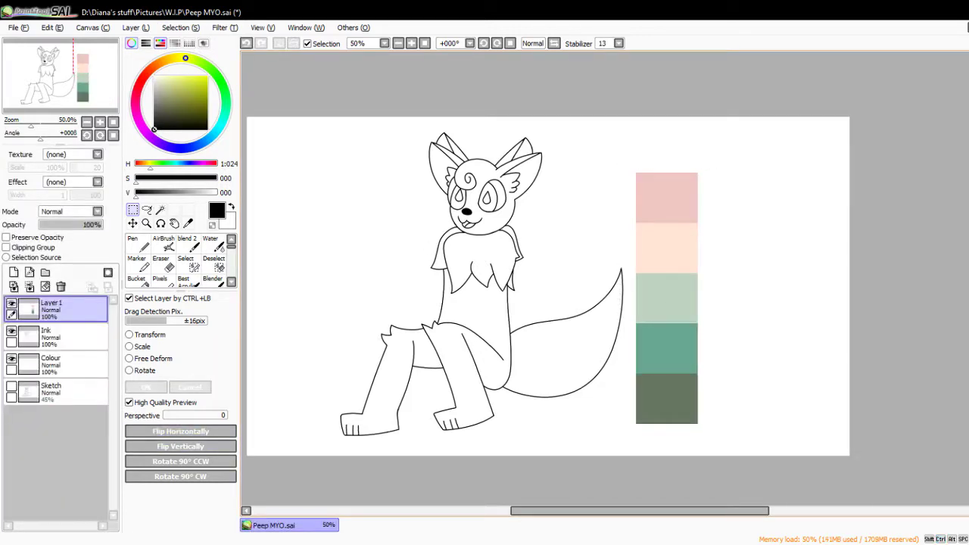
Paint roughly over the whole tail on the Colour layer with the palette's dark green using a large Marker, blending to blue-grey at the tip.
{"action": "left_click", "coordinate": [50, 363]}
{"action": "left_click", "coordinate": [136, 261]}
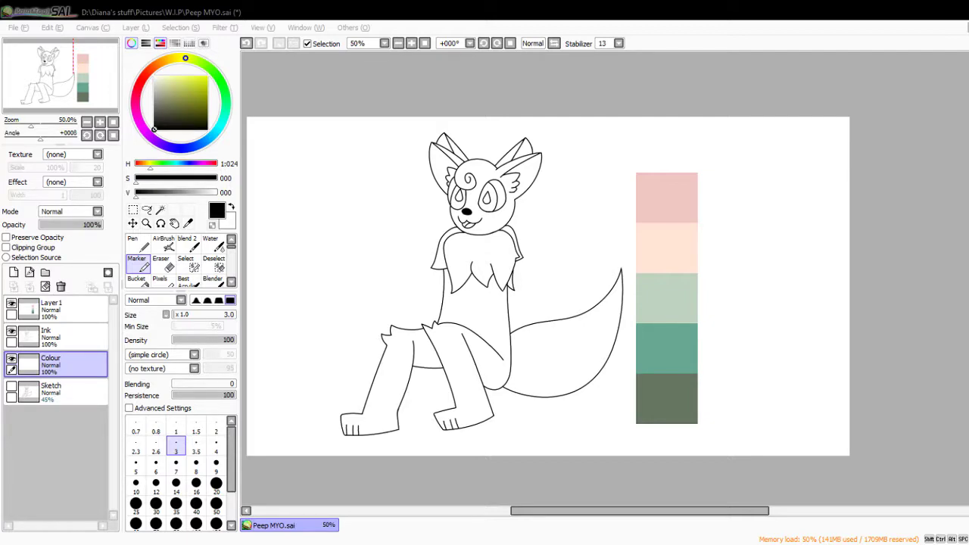
{"action": "left_click_drag", "start_coordinate": [546, 288], "coordinate": [613, 269]}
{"action": "scroll", "coordinate": [606, 267], "scroll_direction": "up", "scroll_amount": 2}
{"action": "scroll", "coordinate": [606, 267], "scroll_direction": "down", "scroll_amount": 2}
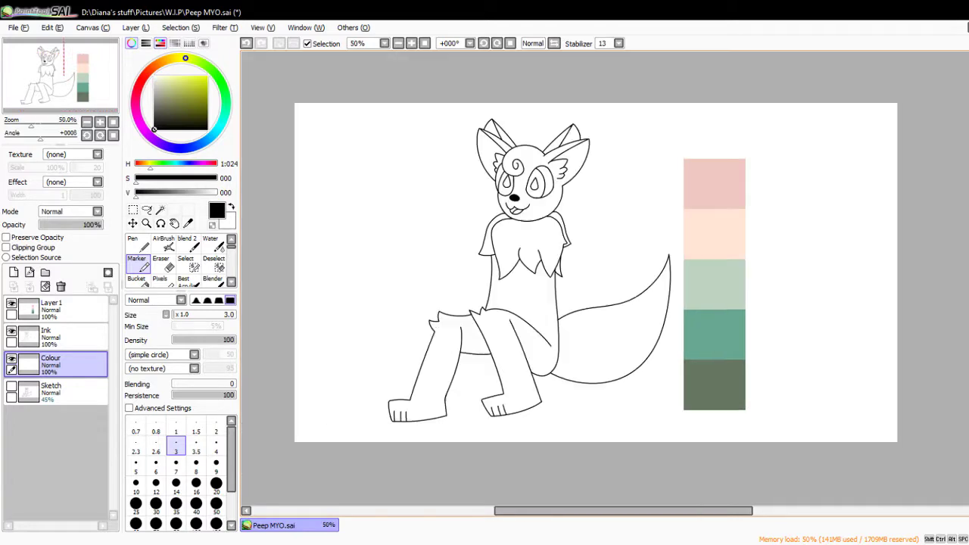
{"action": "left_click", "coordinate": [176, 504]}
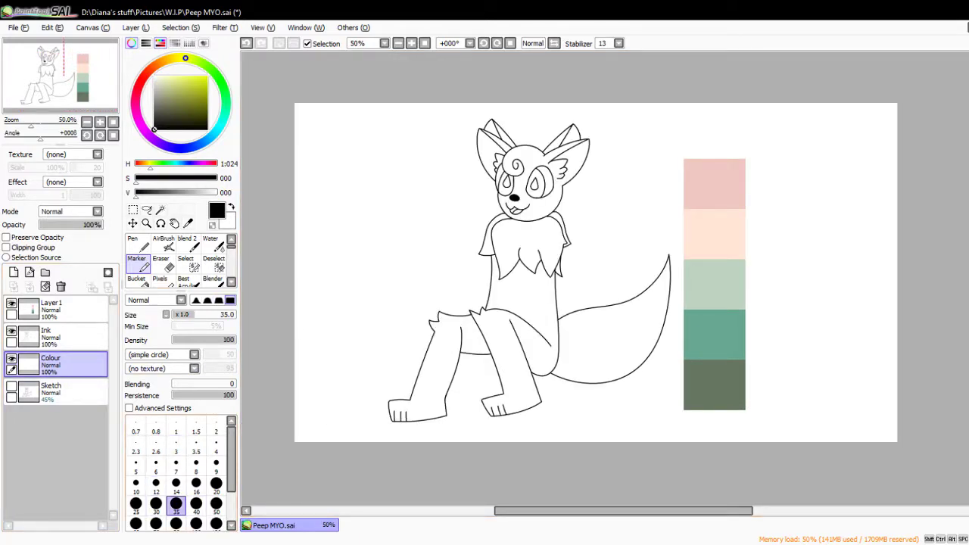
{"action": "left_click", "coordinate": [728, 379], "text": "alt"}
{"action": "scroll", "coordinate": [602, 396], "scroll_direction": "up", "scroll_amount": 1}
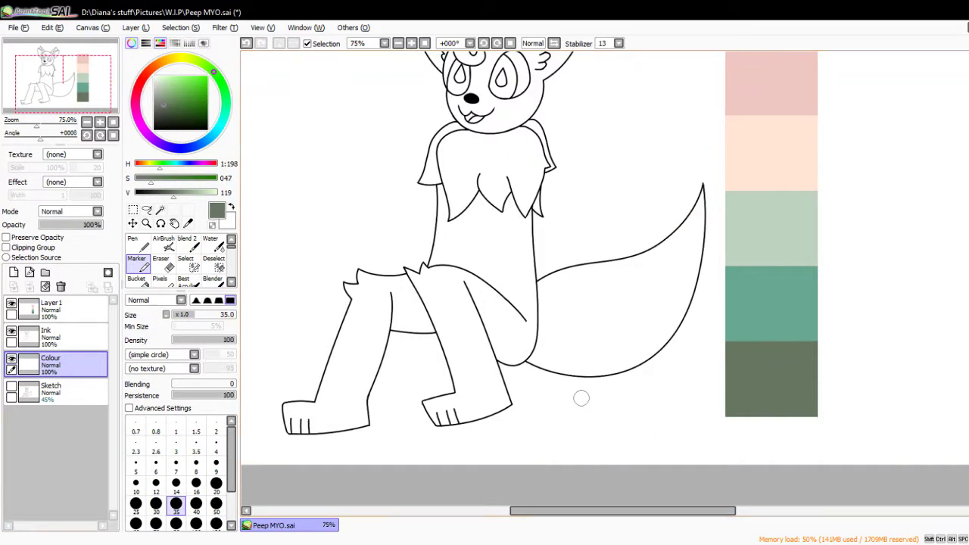
{"action": "key", "text": "bracketright"}
{"action": "key", "text": "bracketright"}
{"action": "key", "text": "bracketright"}
{"action": "key", "text": "bracketright"}
{"action": "key", "text": "bracketright"}
{"action": "left_click_drag", "start_coordinate": [551, 281], "coordinate": [576, 356]}
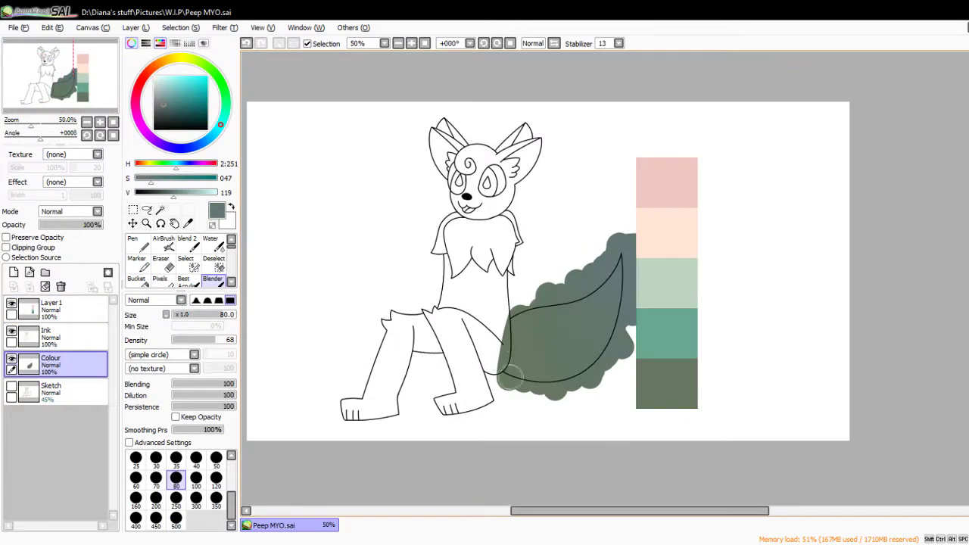
Select the torso and both legs with the Magic Wand on the Ink layer.
{"action": "left_click", "coordinate": [53, 337]}
{"action": "left_click", "coordinate": [159, 209]}
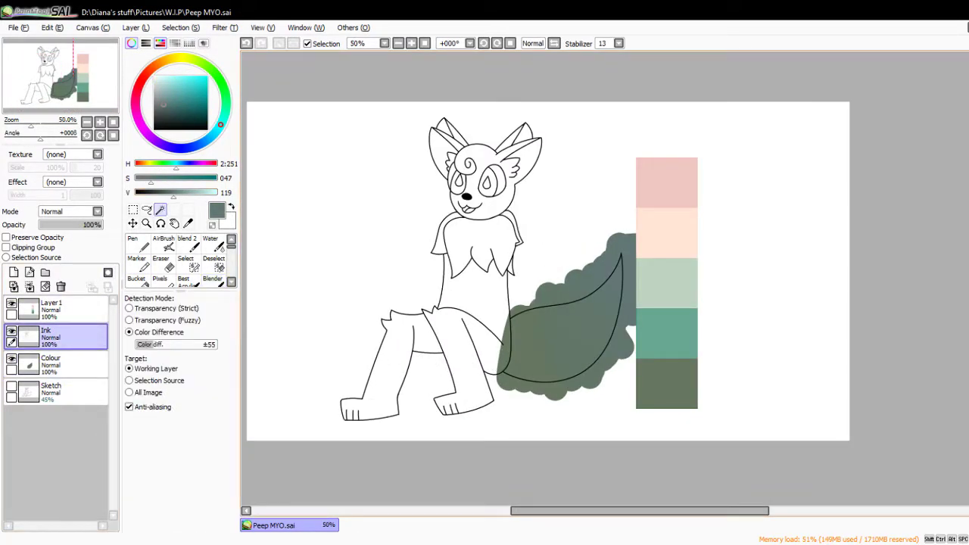
{"action": "left_click", "coordinate": [473, 318]}
{"action": "left_click", "coordinate": [428, 357]}
{"action": "scroll", "coordinate": [439, 362], "scroll_direction": "up", "scroll_amount": 2}
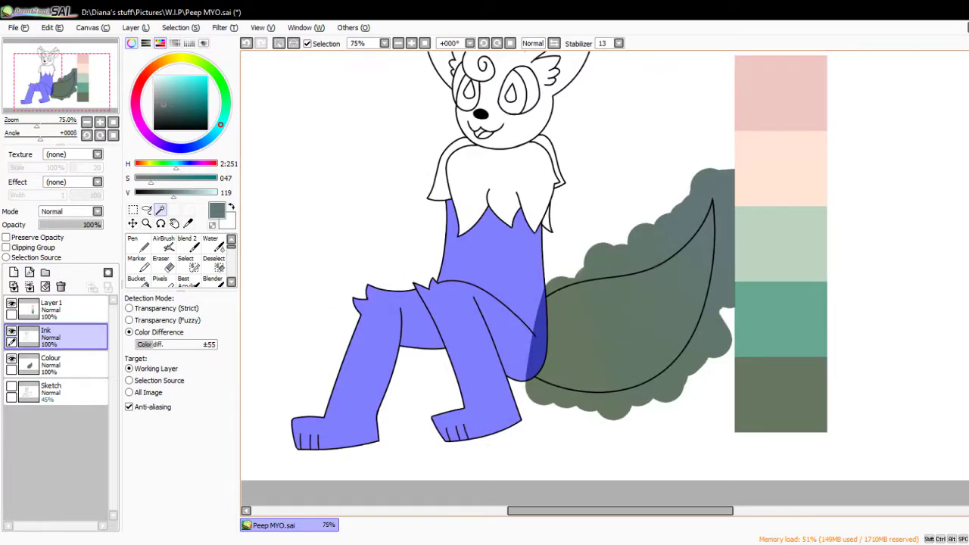
{"action": "scroll", "coordinate": [606, 265], "scroll_direction": "up", "scroll_amount": 1}
{"action": "scroll", "coordinate": [606, 265], "scroll_direction": "down", "scroll_amount": 1}
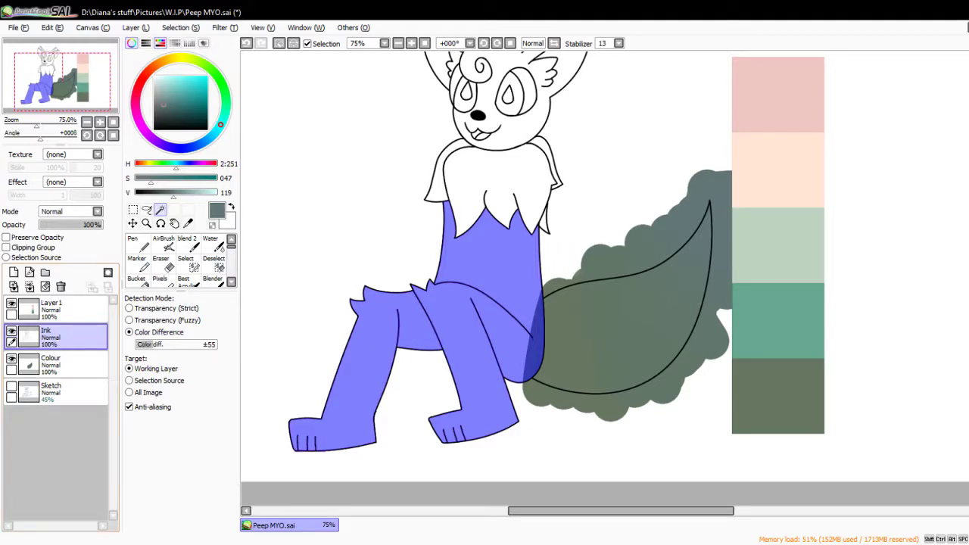
Fill the selected torso and legs with the palette's teal on the Colour layer using the Bucket.
{"action": "left_click", "coordinate": [136, 261]}
{"action": "scroll", "coordinate": [409, 250], "scroll_direction": "down", "scroll_amount": 1}
{"action": "scroll", "coordinate": [520, 213], "scroll_direction": "up", "scroll_amount": 1}
{"action": "scroll", "coordinate": [602, 369], "scroll_direction": "down", "scroll_amount": 2}
{"action": "left_click", "coordinate": [701, 339], "text": "alt"}
{"action": "left_click", "coordinate": [137, 279]}
{"action": "left_click", "coordinate": [50, 364]}
{"action": "left_click", "coordinate": [500, 303]}
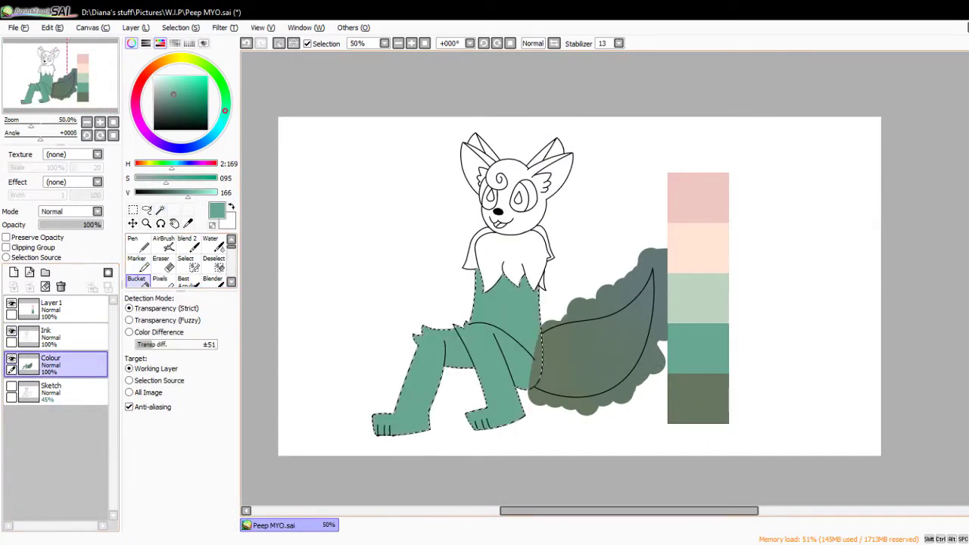
Draw a spiral on the torso below the chest fur in the palette's pale green with the Marker at size 14.
{"action": "scroll", "coordinate": [548, 380], "scroll_direction": "up", "scroll_amount": 1}
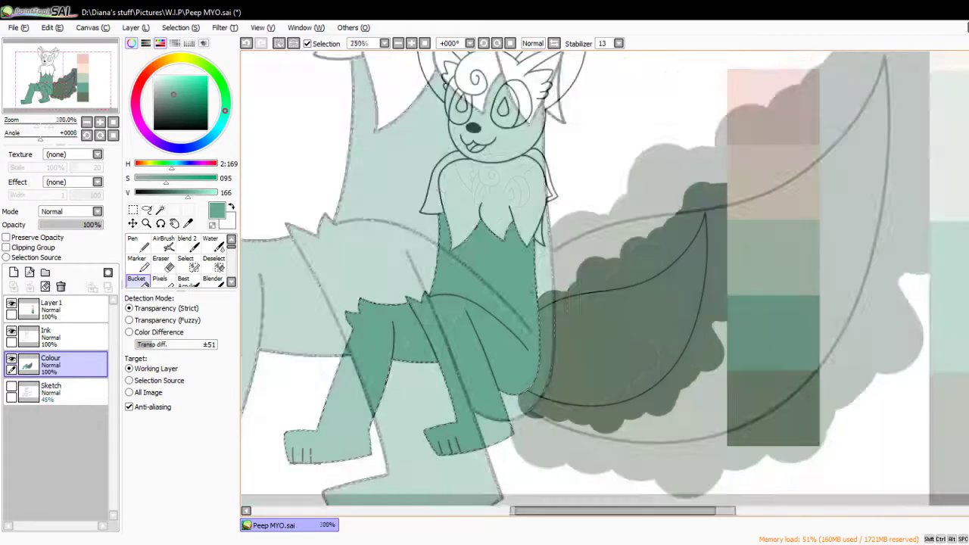
{"action": "left_click", "coordinate": [136, 262]}
{"action": "left_click", "coordinate": [756, 265], "text": "alt"}
{"action": "left_click_drag", "start_coordinate": [756, 265], "coordinate": [823, 268]}
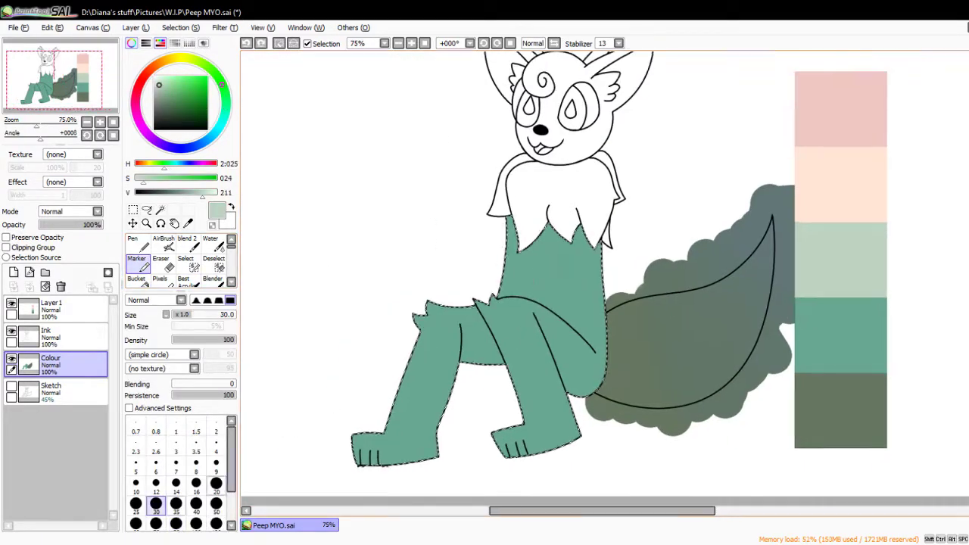
{"action": "left_click", "coordinate": [175, 482]}
{"action": "left_click_drag", "start_coordinate": [534, 273], "coordinate": [522, 286]}
{"action": "key", "text": "ctrl+z"}
{"action": "left_click", "coordinate": [533, 268], "text": "alt"}
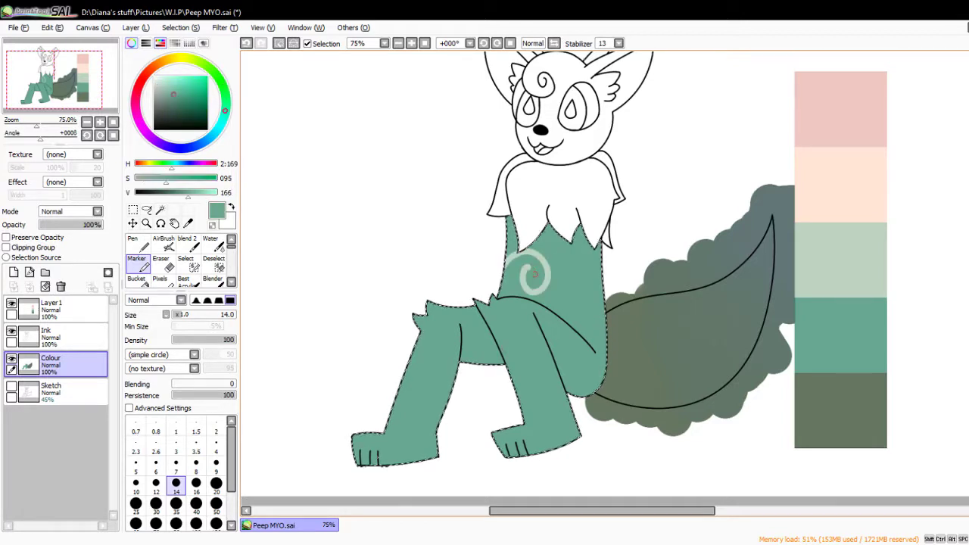
{"action": "left_click", "coordinate": [534, 273], "text": "alt"}
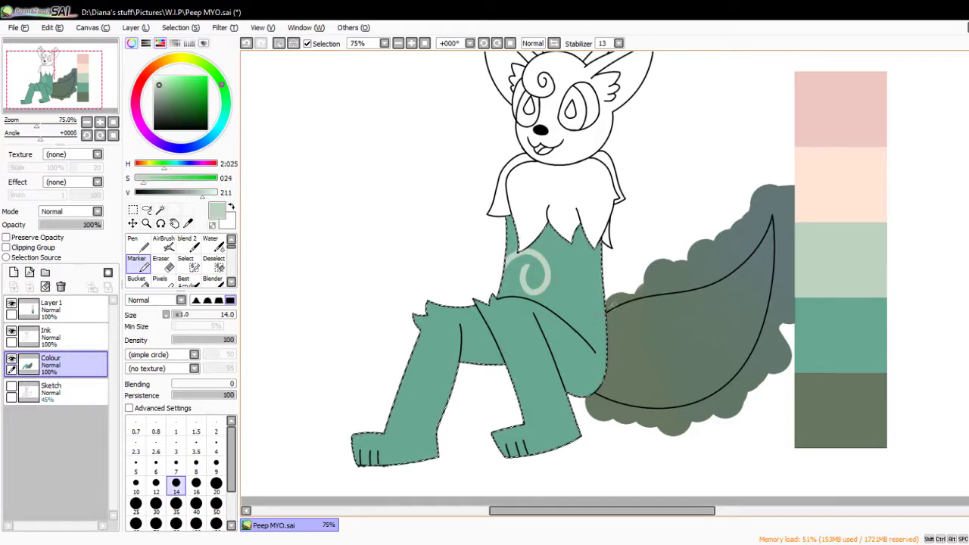
Add pale green spirals on the lower back, beneath the right chest fur and at the rump.
{"action": "key", "text": "ctrl+z"}
{"action": "key", "text": "ctrl+z"}
{"action": "left_click_drag", "start_coordinate": [582, 302], "coordinate": [595, 325]}
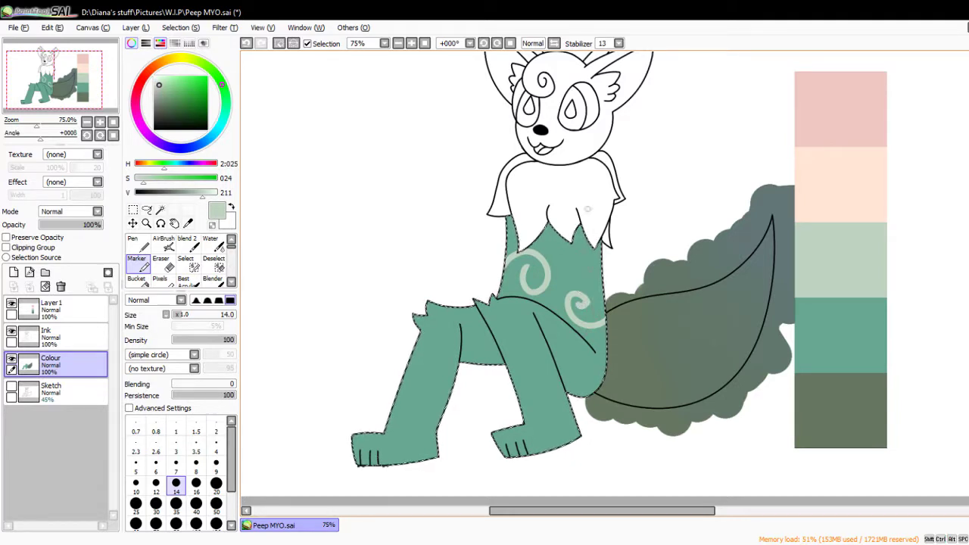
{"action": "key", "text": "ctrl+z"}
{"action": "key", "text": "ctrl+z"}
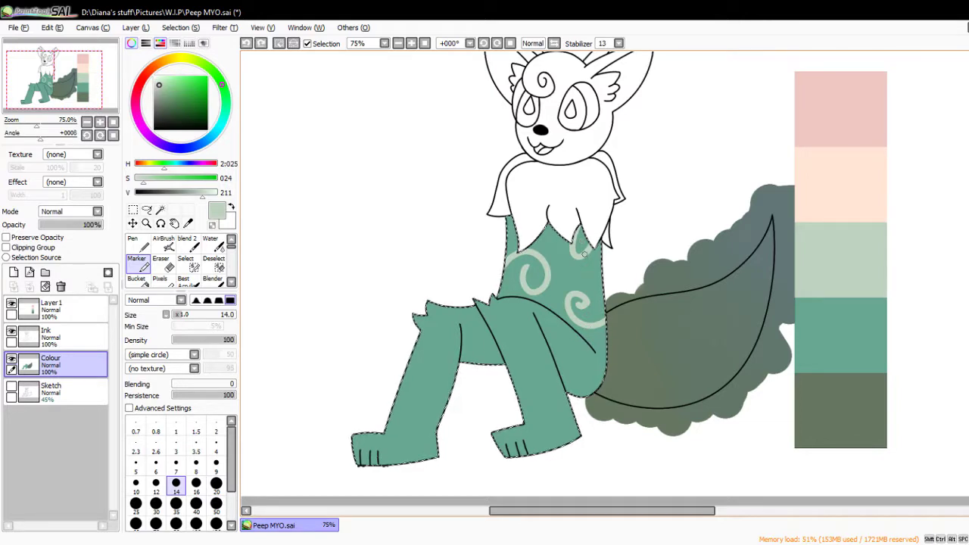
{"action": "left_click_drag", "start_coordinate": [584, 255], "coordinate": [615, 264]}
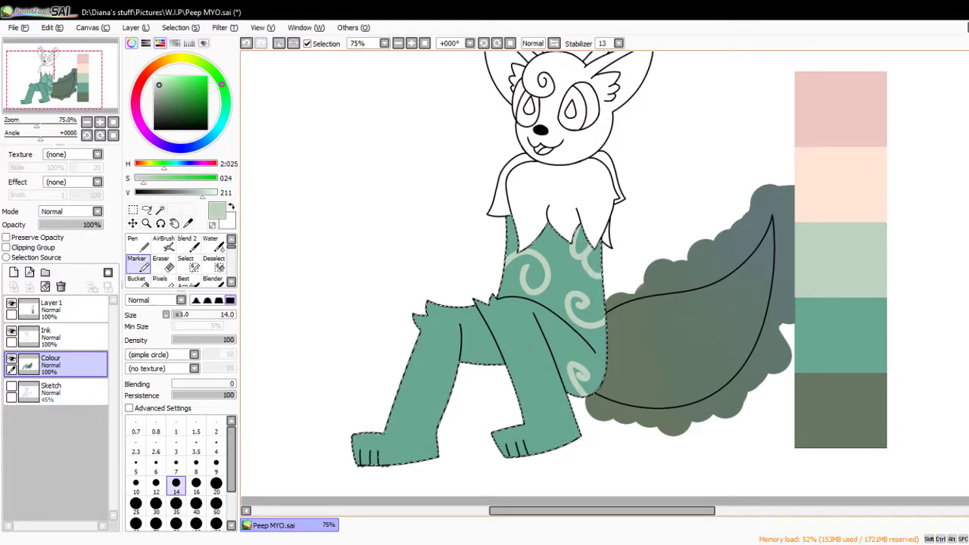
Draw a pale green spiral on the hip and paint out its end crossing the thigh line with teal.
{"action": "key", "text": "ctrl+z"}
{"action": "left_click_drag", "start_coordinate": [533, 352], "coordinate": [567, 348]}
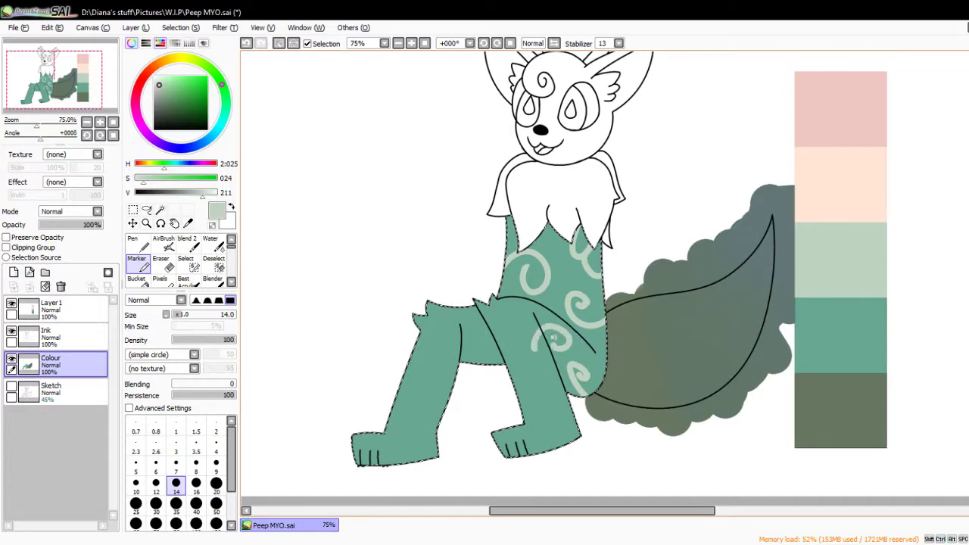
{"action": "key", "text": "ctrl+z"}
{"action": "scroll", "coordinate": [572, 348], "scroll_direction": "up", "scroll_amount": 4}
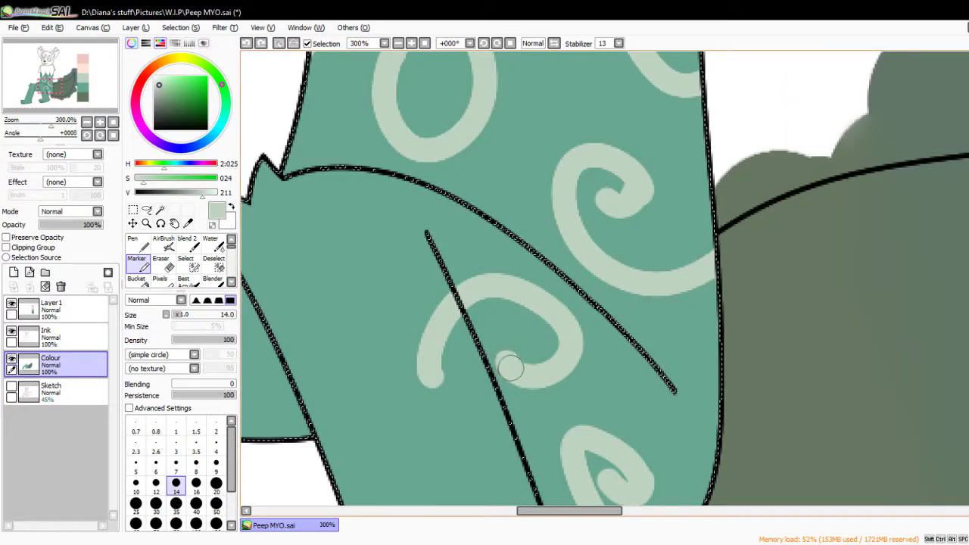
{"action": "left_click_drag", "start_coordinate": [553, 348], "coordinate": [535, 342]}
{"action": "left_click", "coordinate": [378, 321], "text": "alt"}
{"action": "left_click_drag", "start_coordinate": [428, 344], "coordinate": [434, 378]}
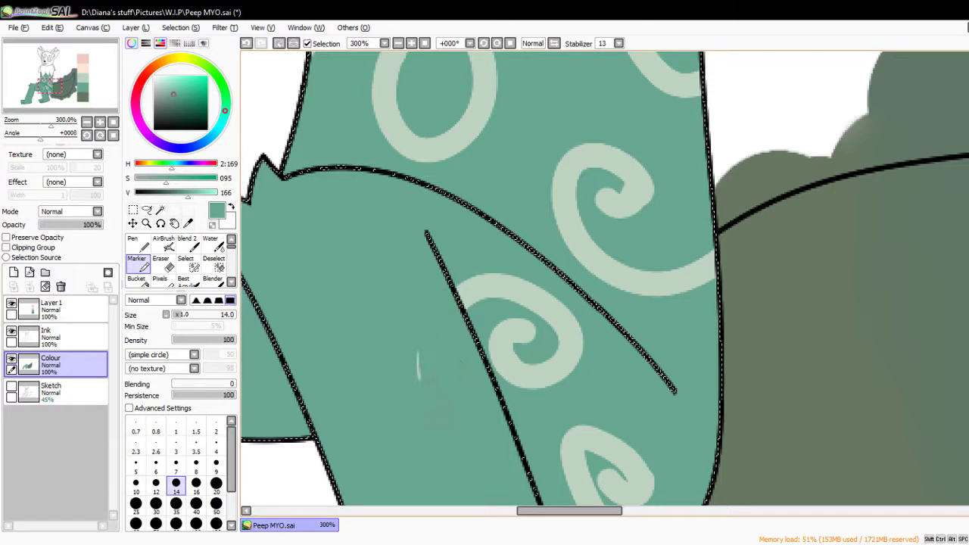
Draw a pale green spiral on the right leg's thigh and two linked spirals further down the same leg.
{"action": "left_click", "coordinate": [542, 371], "text": "alt"}
{"action": "scroll", "coordinate": [545, 372], "scroll_direction": "down", "scroll_amount": 4}
{"action": "scroll", "coordinate": [466, 267], "scroll_direction": "up", "scroll_amount": 2}
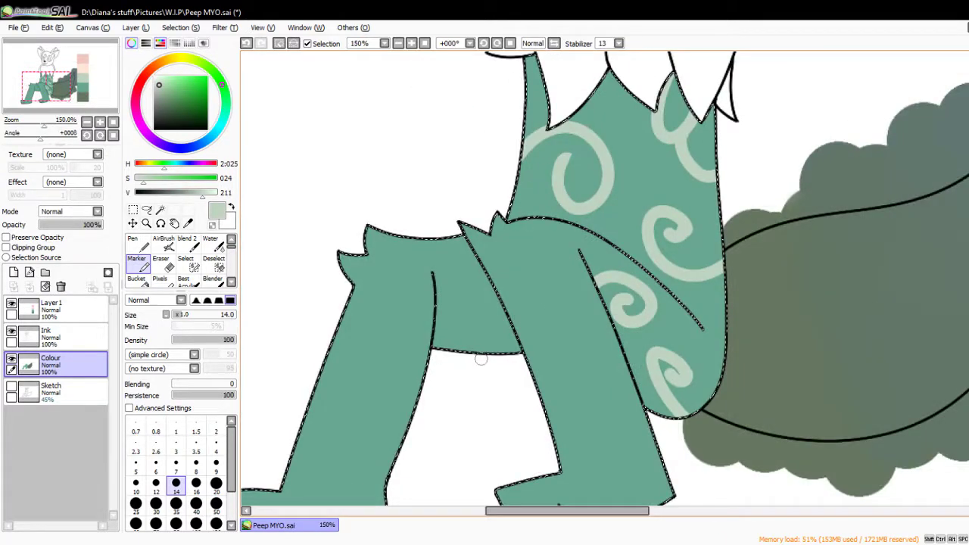
{"action": "mouse_move", "coordinate": [484, 302]}
{"action": "left_mouse_down"}
{"action": "mouse_move", "coordinate": [522, 329]}
{"action": "mouse_move", "coordinate": [522, 292]}
{"action": "left_mouse_up"}
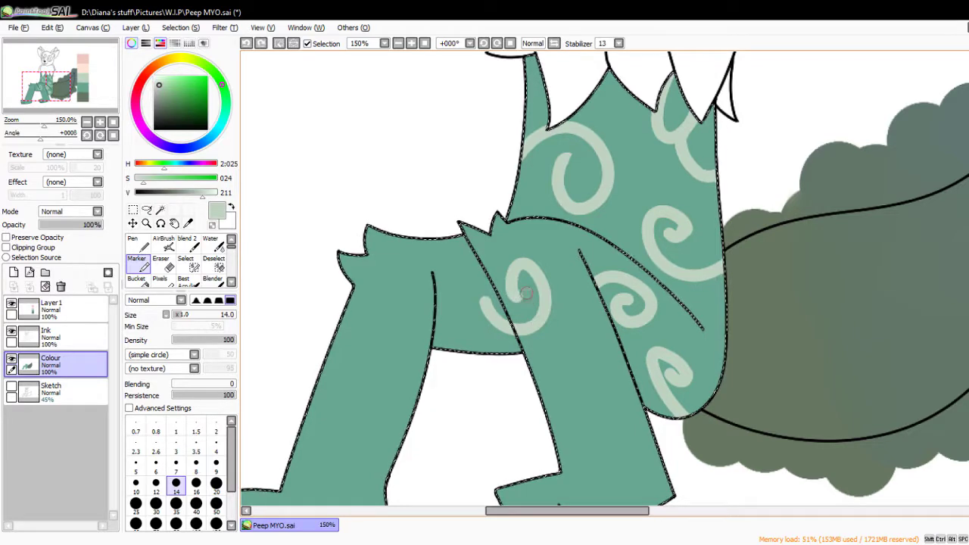
{"action": "mouse_move", "coordinate": [606, 402]}
{"action": "left_mouse_down"}
{"action": "mouse_move", "coordinate": [584, 417]}
{"action": "mouse_move", "coordinate": [595, 374]}
{"action": "mouse_move", "coordinate": [569, 350]}
{"action": "left_mouse_up"}
{"action": "scroll", "coordinate": [606, 348], "scroll_direction": "down", "scroll_amount": 3}
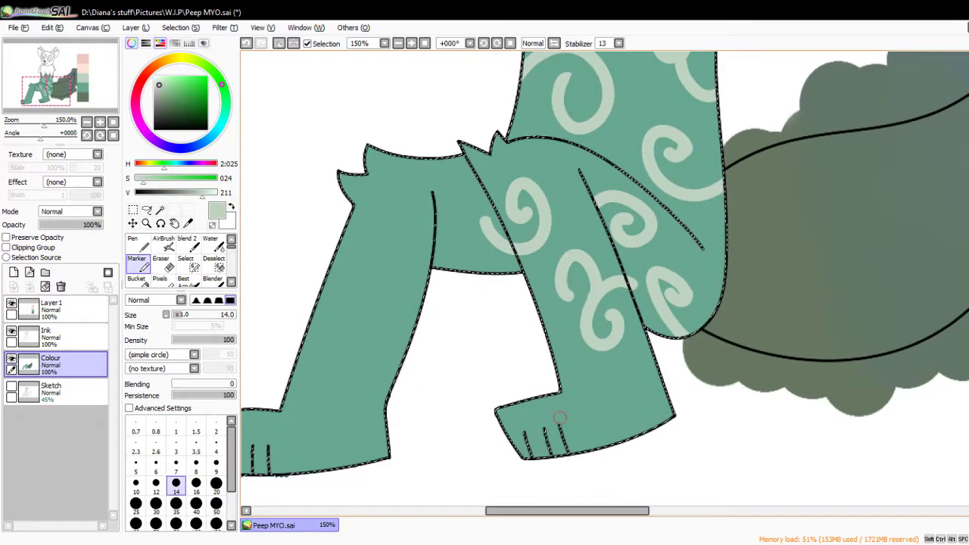
Draw a forked pale green band at the right ankle and paint out the thigh spiral's overlap onto the other leg with teal.
{"action": "left_click_drag", "start_coordinate": [549, 400], "coordinate": [670, 416]}
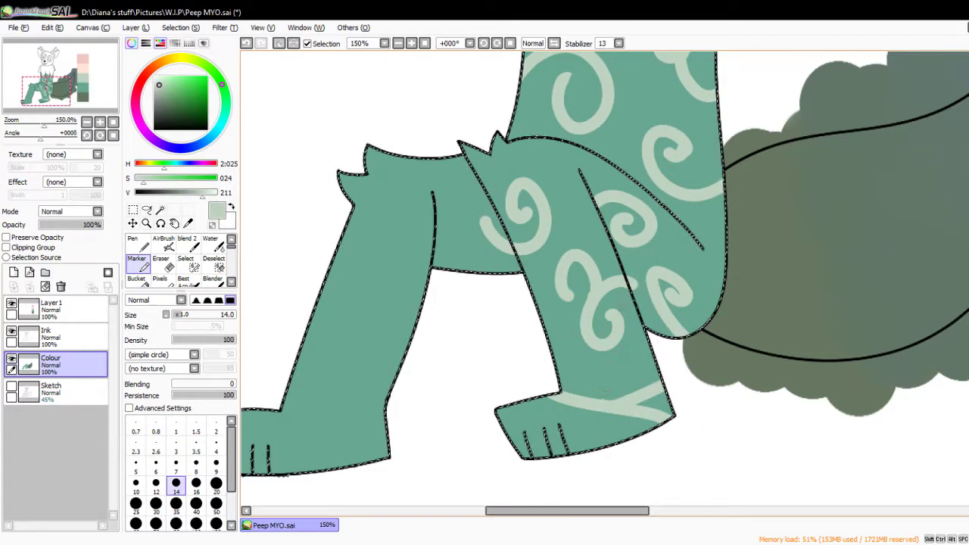
{"action": "left_click", "coordinate": [631, 282], "text": "alt"}
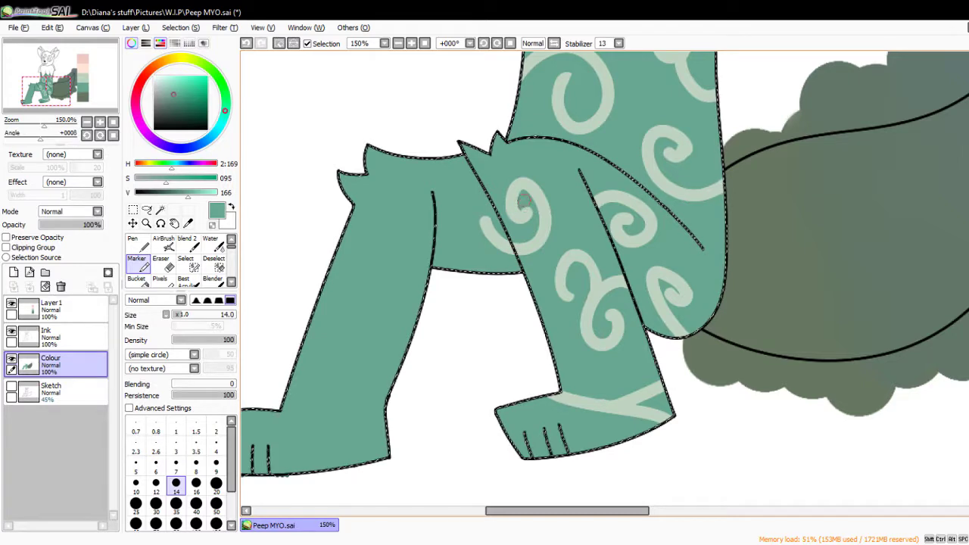
{"action": "key", "text": "ctrl+z"}
{"action": "key", "text": "ctrl+z"}
{"action": "key", "text": "ctrl+z"}
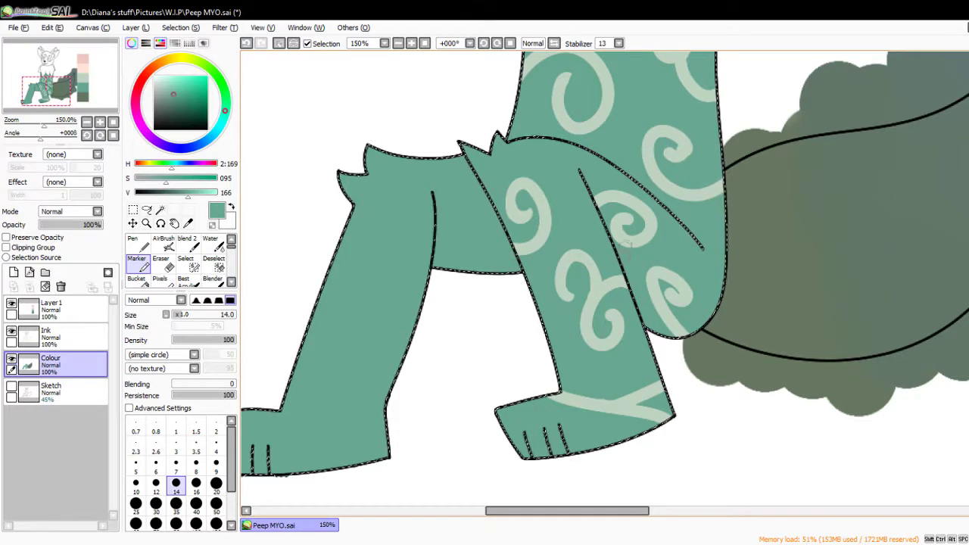
Draw a curved pale green band across the left leg with a spiral rising from it.
{"action": "left_click", "coordinate": [595, 284], "text": "alt"}
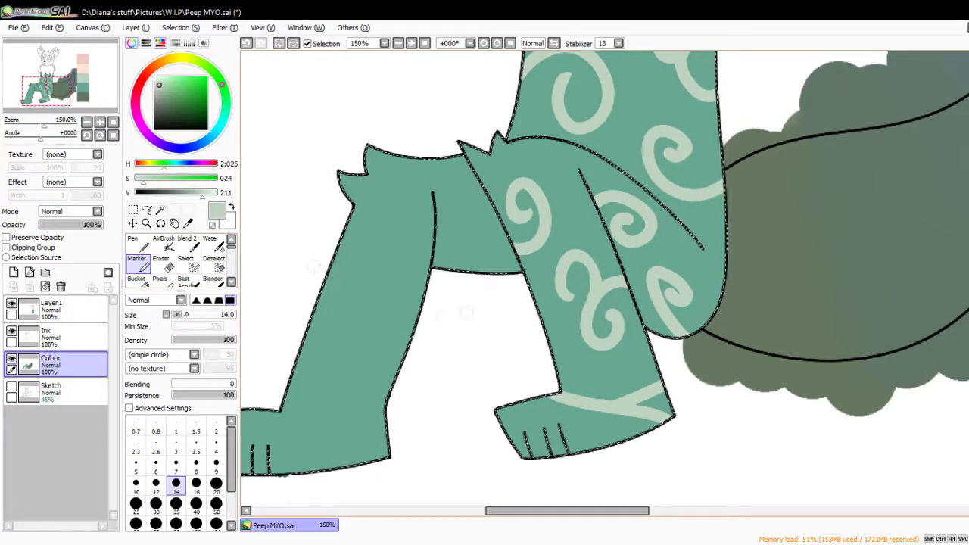
{"action": "key", "text": "ctrl+z"}
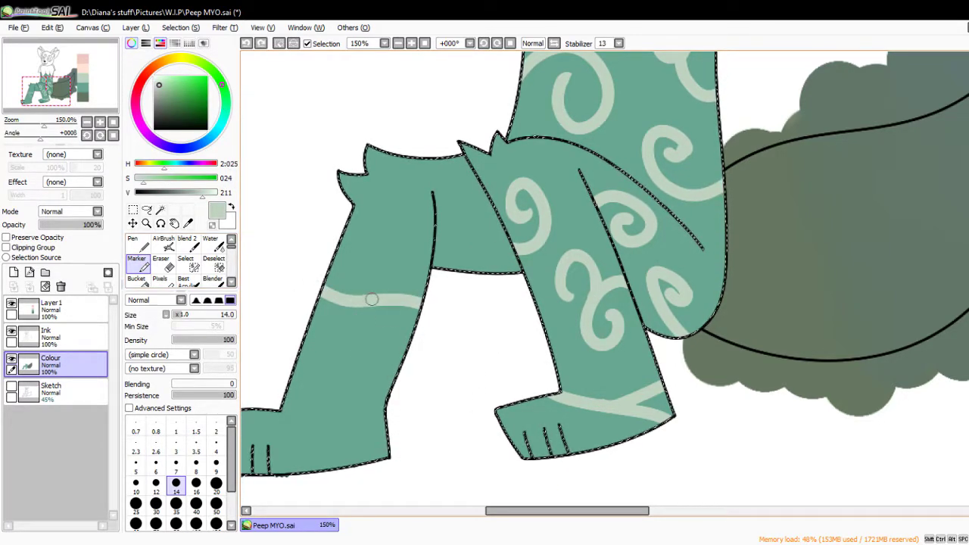
{"action": "left_click_drag", "start_coordinate": [375, 301], "coordinate": [382, 264]}
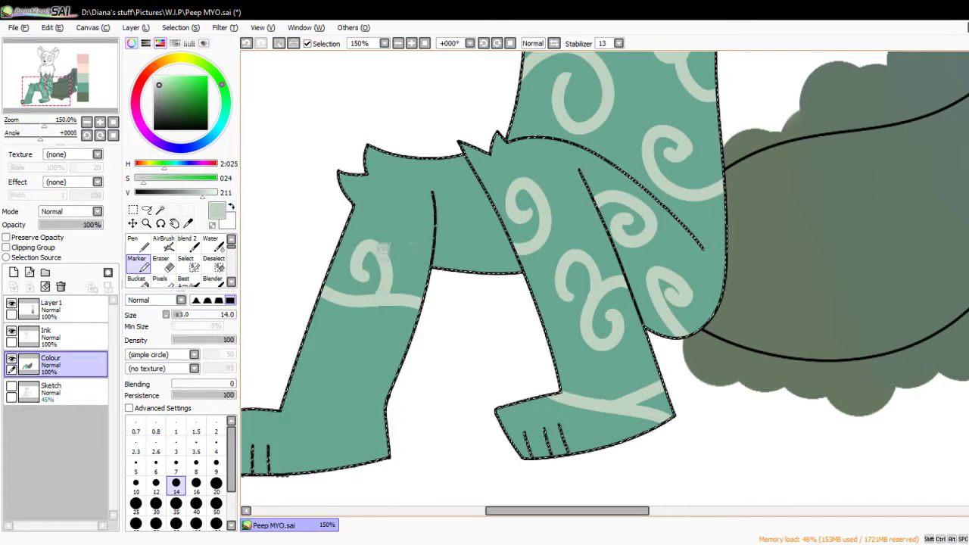
Draw a pale green spiral at the left knee with a size 12 brush and a forked band with a small spiral on the thigh behind.
{"action": "key", "text": "ctrl+z"}
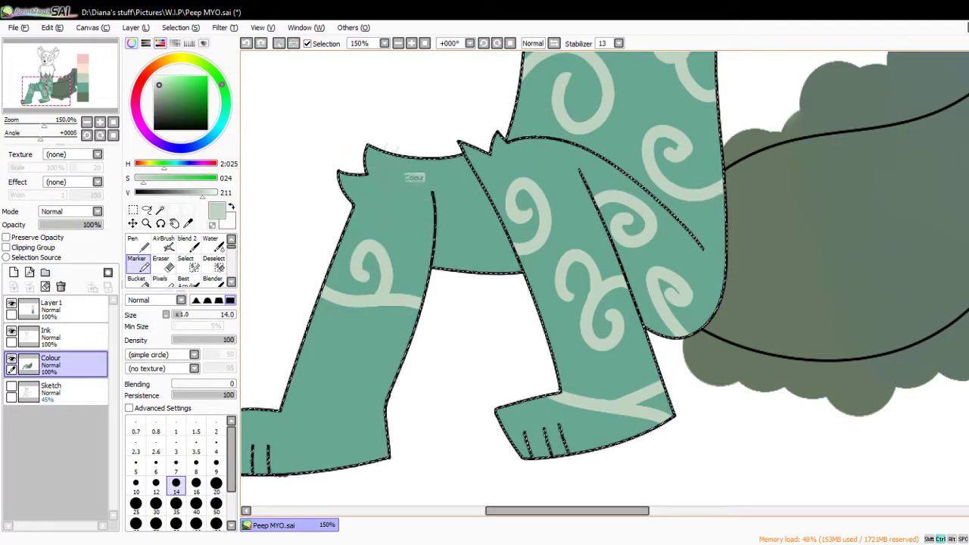
{"action": "left_click_drag", "start_coordinate": [378, 156], "coordinate": [400, 199]}
{"action": "key", "text": "bracketleft"}
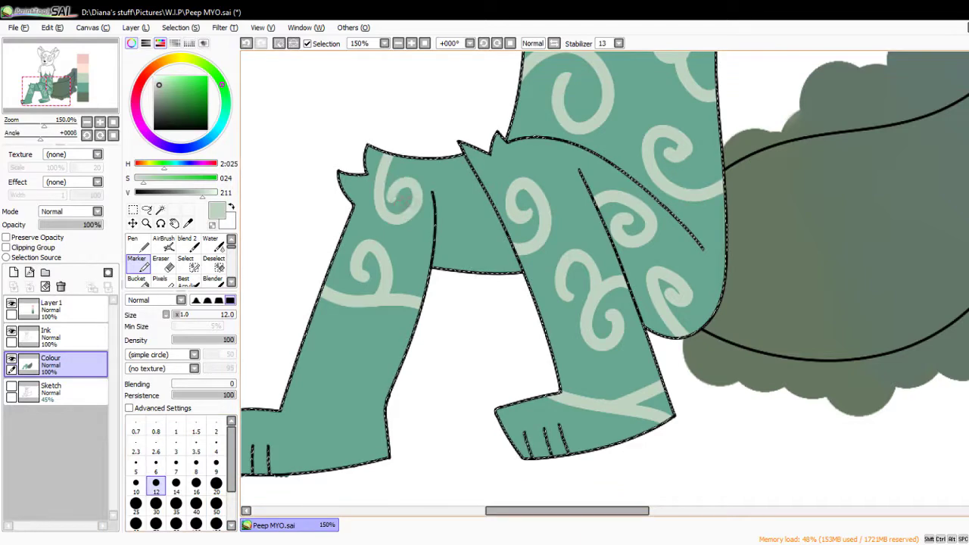
{"action": "key", "text": "ctrl+z"}
{"action": "left_click_drag", "start_coordinate": [405, 160], "coordinate": [407, 210]}
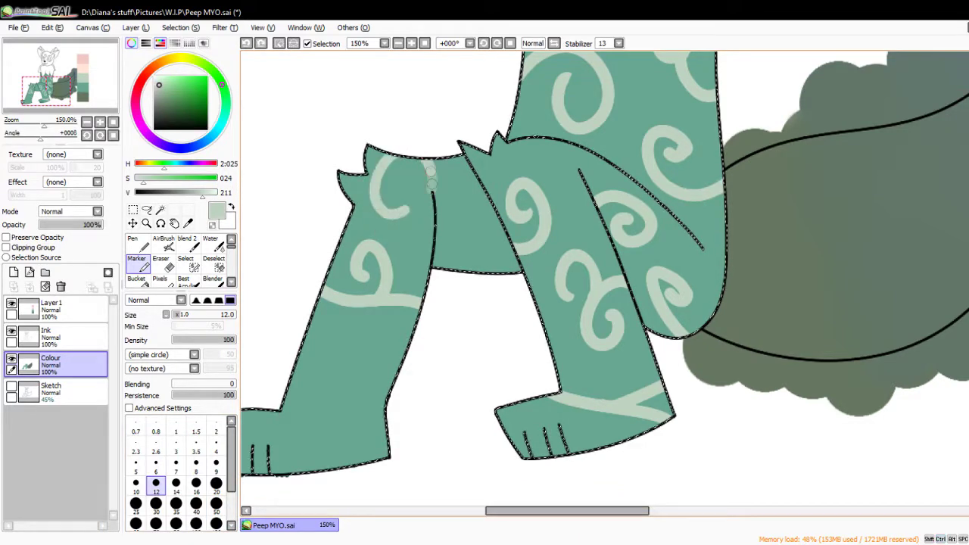
{"action": "key", "text": "ctrl+y"}
{"action": "scroll", "coordinate": [447, 166], "scroll_direction": "left", "scroll_amount": 2}
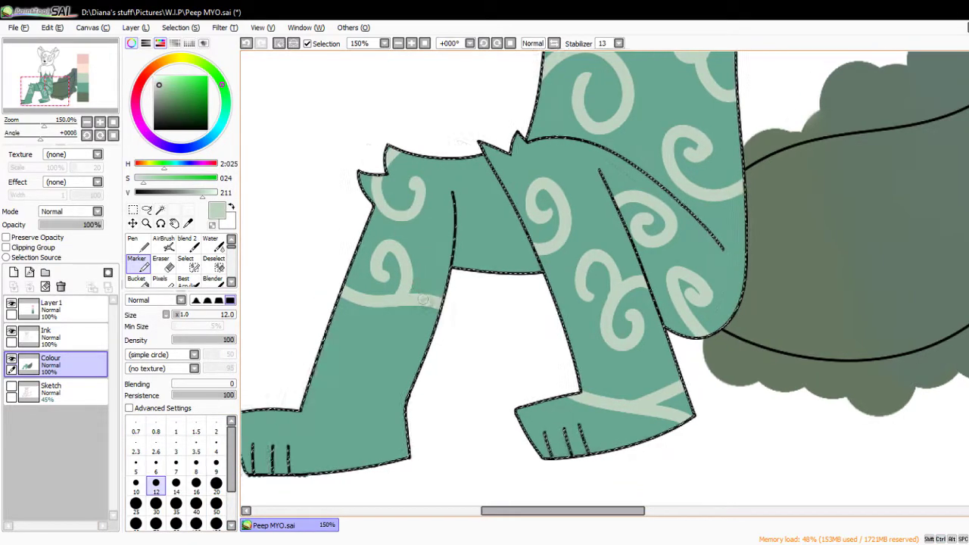
{"action": "left_click_drag", "start_coordinate": [517, 165], "coordinate": [541, 277]}
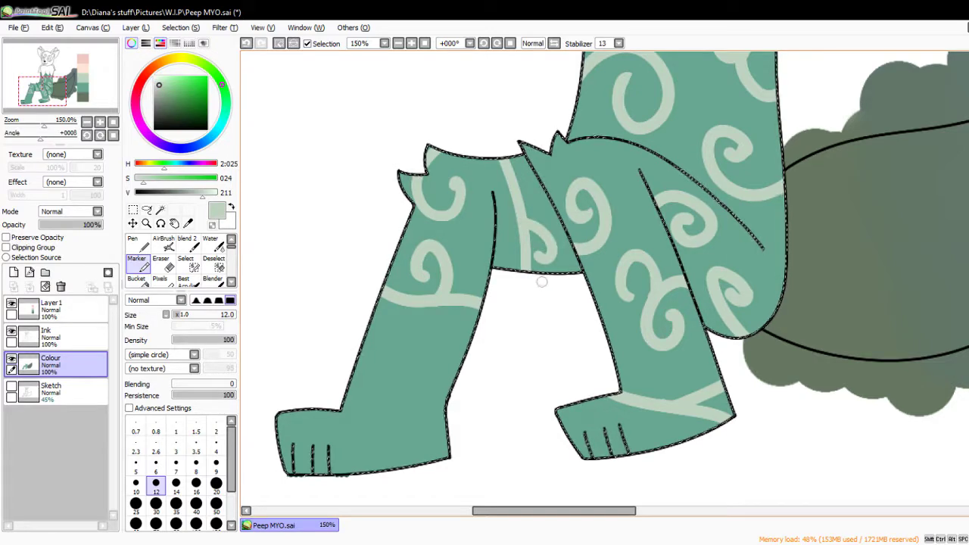
{"action": "left_click", "coordinate": [518, 190], "text": "alt"}
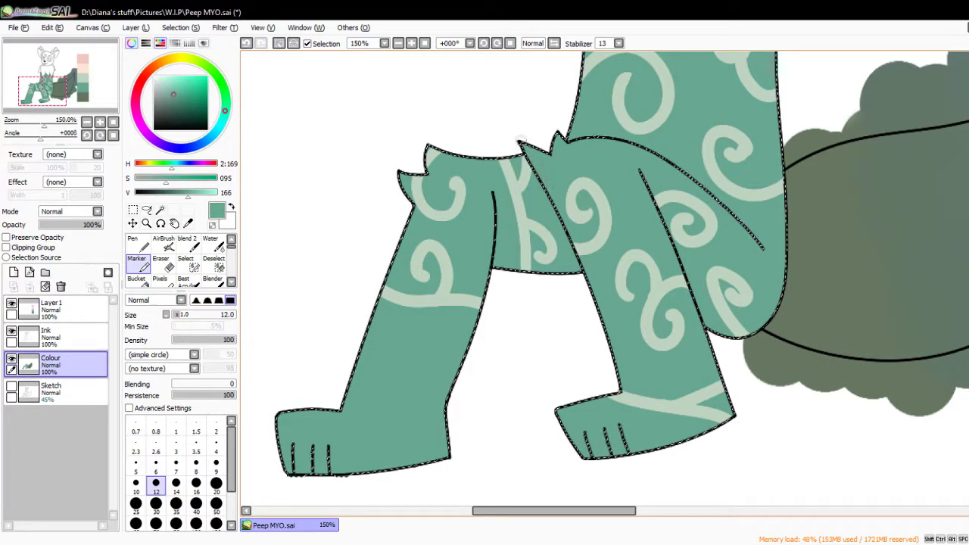
Draw two branching pale green spirals on the lower left leg, just above the foot.
{"action": "left_click", "coordinate": [598, 415], "text": "alt"}
{"action": "scroll", "coordinate": [493, 320], "scroll_direction": "down", "scroll_amount": 3}
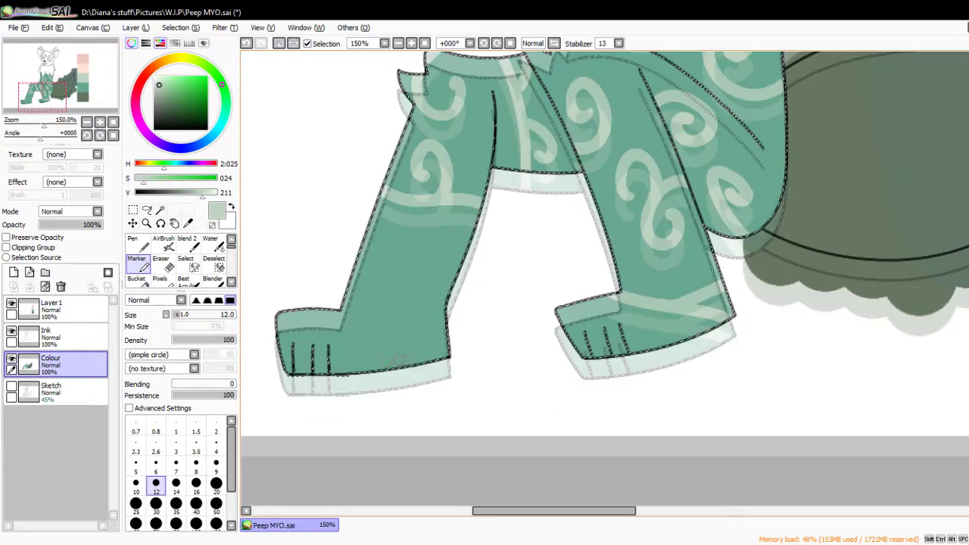
{"action": "mouse_move", "coordinate": [404, 284]}
{"action": "left_mouse_down"}
{"action": "mouse_move", "coordinate": [409, 267]}
{"action": "mouse_move", "coordinate": [395, 257]}
{"action": "mouse_move", "coordinate": [466, 242]}
{"action": "mouse_move", "coordinate": [438, 287]}
{"action": "left_mouse_up"}
{"action": "key", "text": "ctrl+z"}
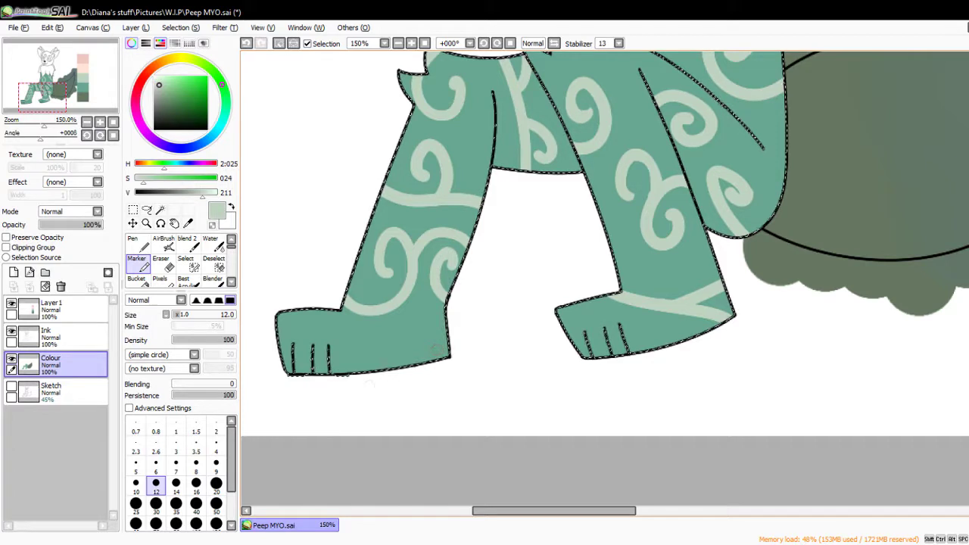
Colour the toes of both feet with pale green patches.
{"action": "key", "text": "ctrl+z"}
{"action": "left_click_drag", "start_coordinate": [289, 376], "coordinate": [343, 371]}
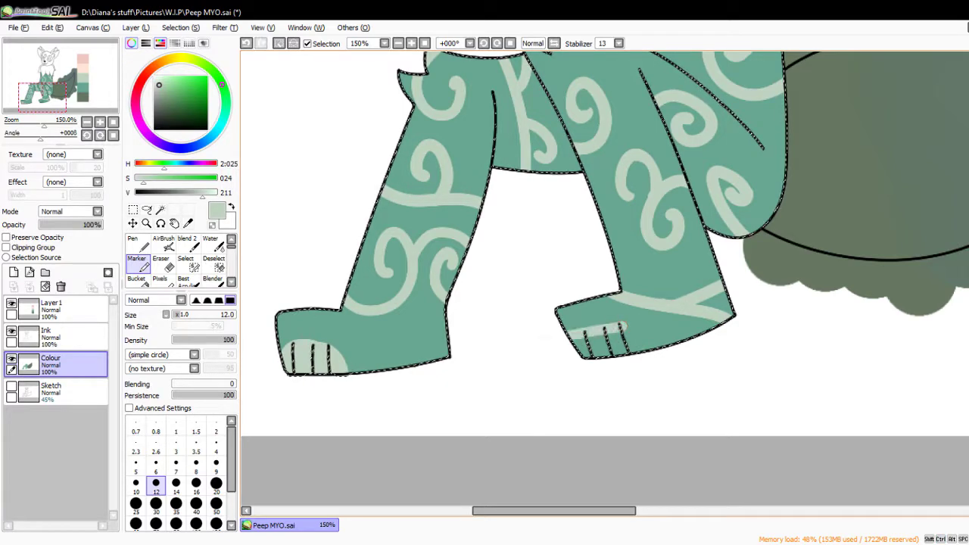
{"action": "key", "text": "g"}
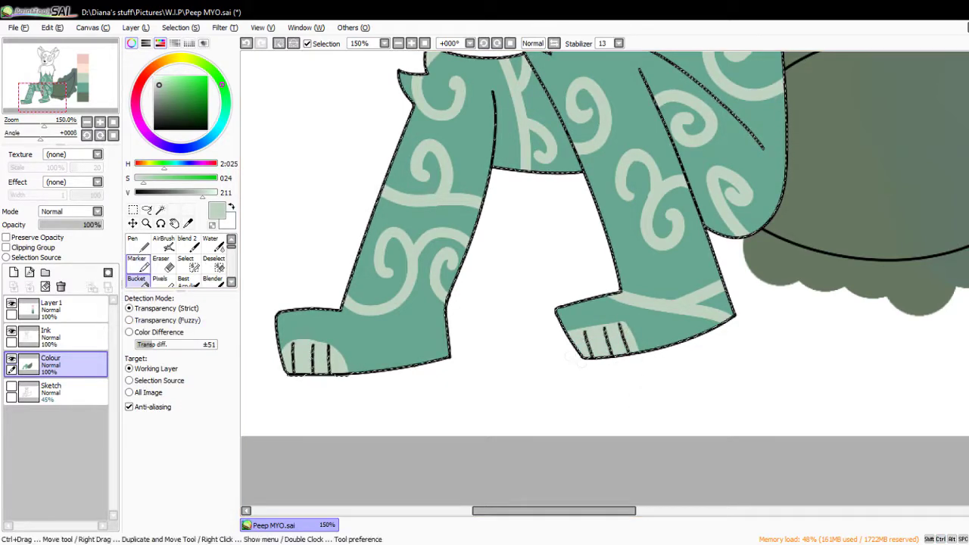
{"action": "key", "text": "n"}
{"action": "key", "text": "ctrl+z"}
{"action": "key", "text": "ctrl+y"}
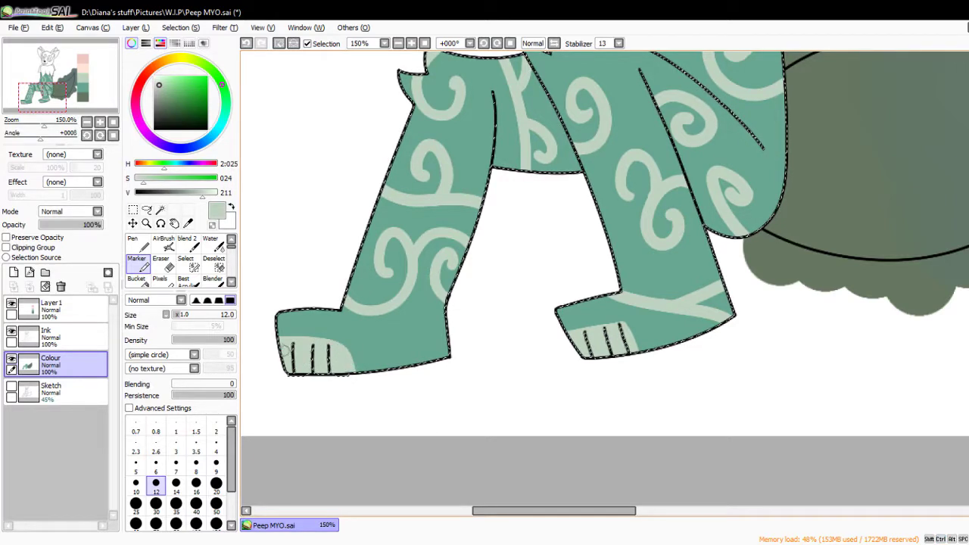
Reshape the toe patches on both feet to squarer edges, using teal and pale green.
{"action": "left_click", "coordinate": [345, 333], "text": "alt"}
{"action": "key", "text": "ctrl+z"}
{"action": "left_click_drag", "start_coordinate": [334, 333], "coordinate": [299, 328]}
{"action": "left_click", "coordinate": [307, 353], "text": "alt"}
{"action": "left_click_drag", "start_coordinate": [289, 368], "coordinate": [281, 337]}
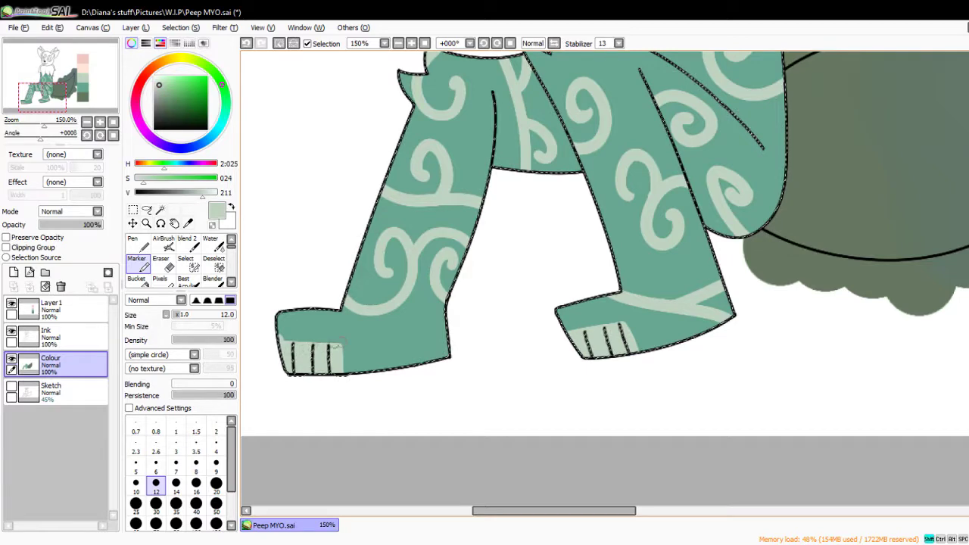
{"action": "left_click", "coordinate": [278, 333], "text": "alt"}
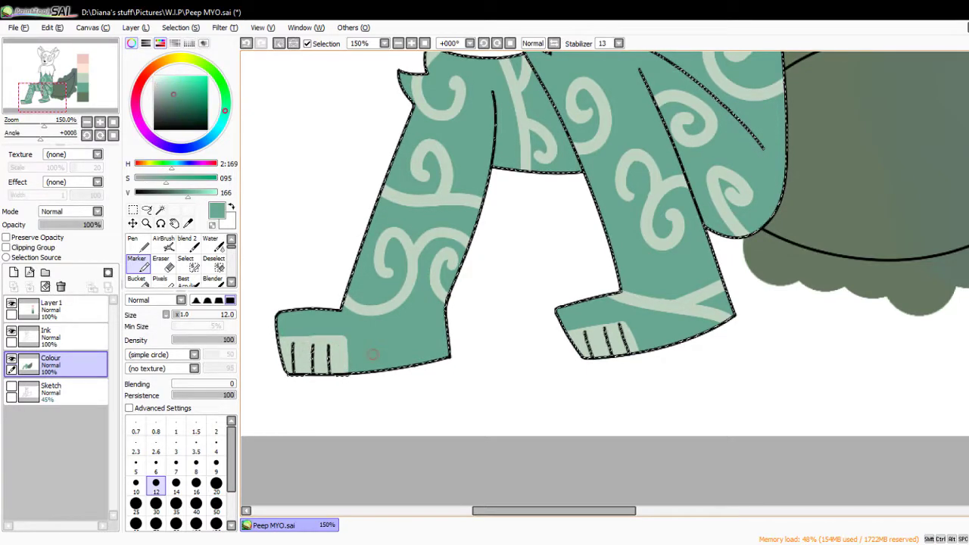
{"action": "left_click", "coordinate": [625, 326], "text": "alt"}
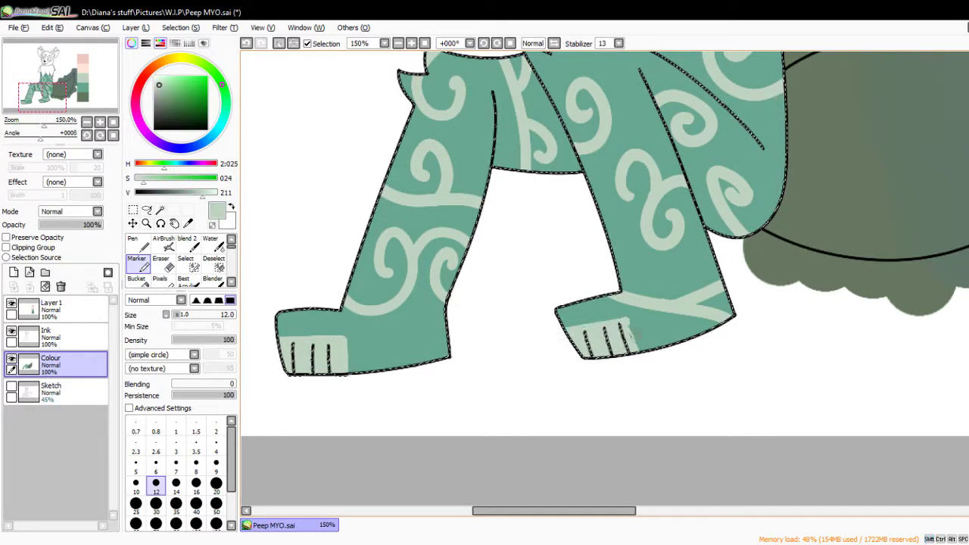
{"action": "left_click_drag", "start_coordinate": [626, 323], "coordinate": [639, 363]}
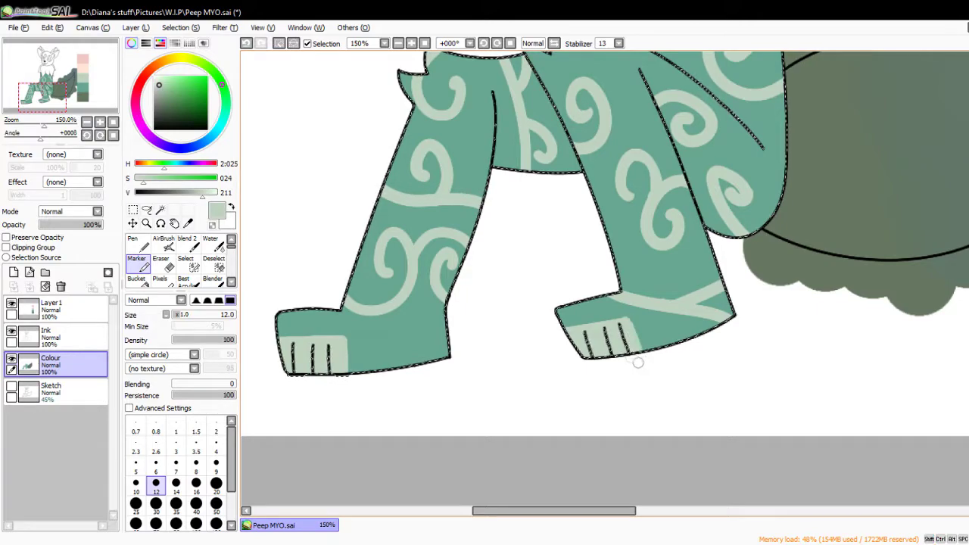
{"action": "left_click", "coordinate": [617, 316], "text": "alt"}
Draw a small pale green spiral on the torso just under the middle notch of the chest fur.
{"action": "scroll", "coordinate": [603, 389], "scroll_direction": "up", "scroll_amount": 6}
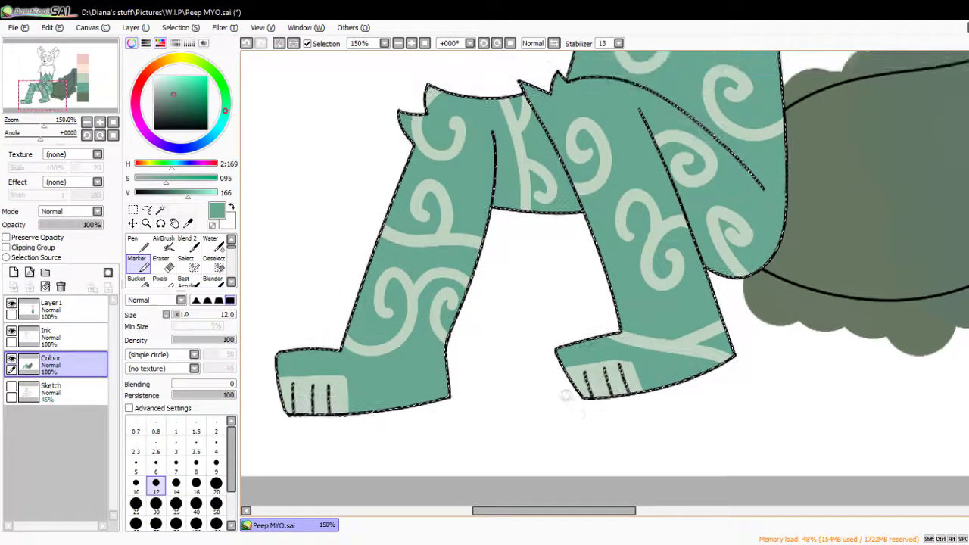
{"action": "scroll", "coordinate": [550, 370], "scroll_direction": "up", "scroll_amount": 3}
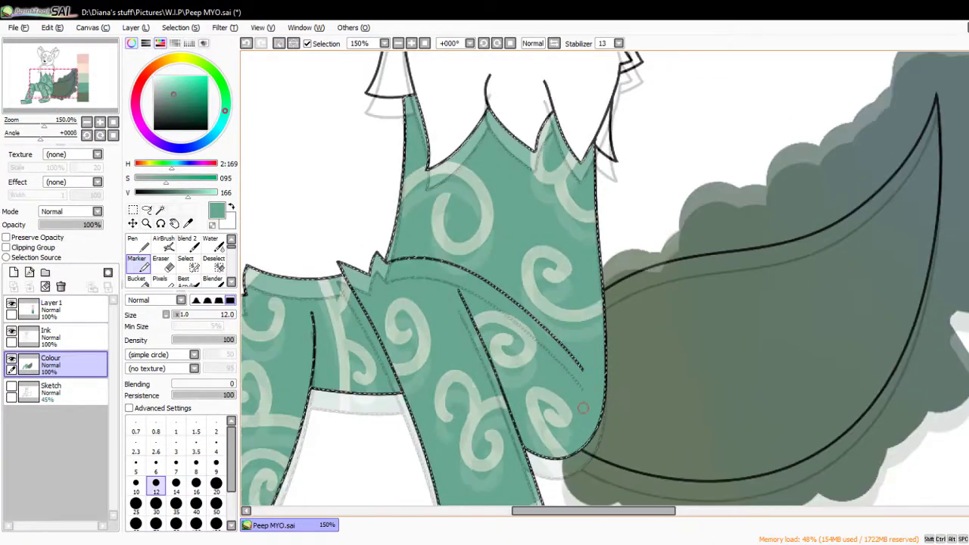
{"action": "left_click", "coordinate": [466, 312], "text": "alt"}
{"action": "left_click", "coordinate": [467, 312], "text": "alt"}
{"action": "left_click_drag", "start_coordinate": [483, 261], "coordinate": [488, 284]}
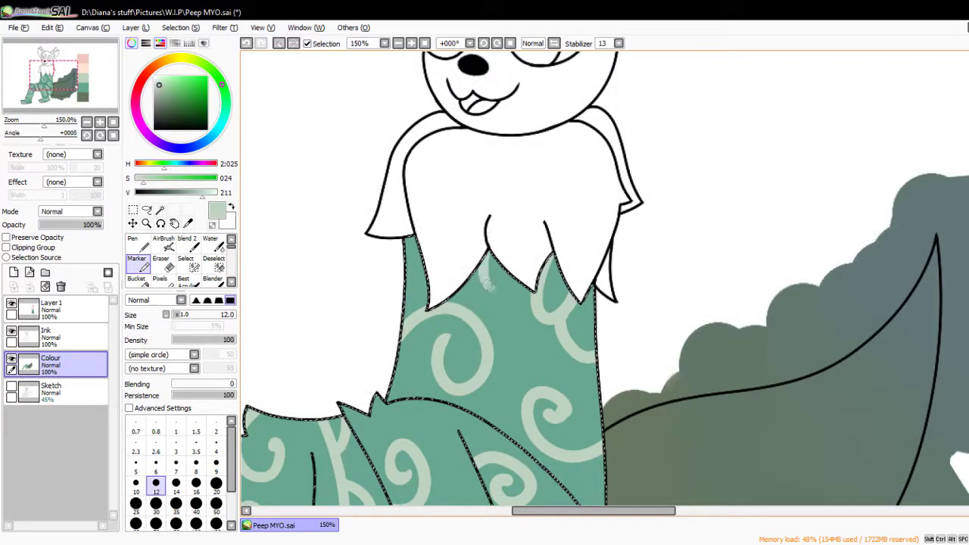
{"action": "key", "text": "ctrl+z"}
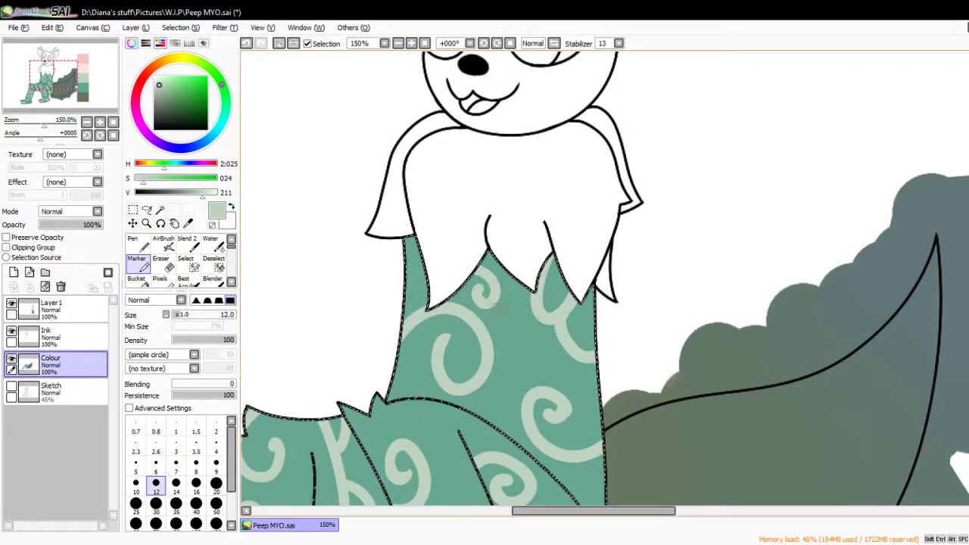
Paint out the large curve under the right side of the chest fur with teal and redraw it as an S-shaped pale green spiral.
{"action": "left_click", "coordinate": [578, 327], "text": "alt"}
{"action": "key", "text": "ctrl+z"}
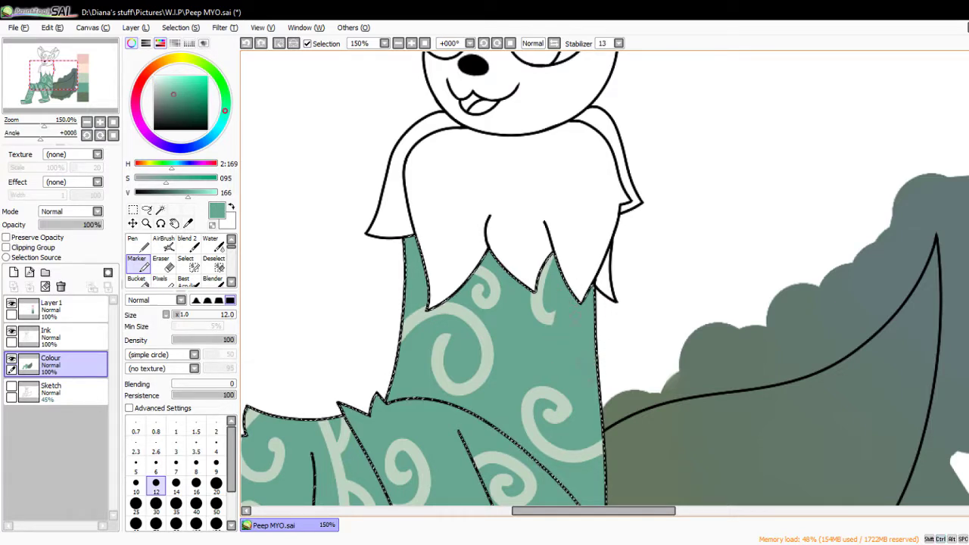
{"action": "left_click", "coordinate": [546, 315], "text": "alt"}
{"action": "left_click_drag", "start_coordinate": [556, 320], "coordinate": [552, 347]}
{"action": "left_click", "coordinate": [557, 300], "text": "alt"}
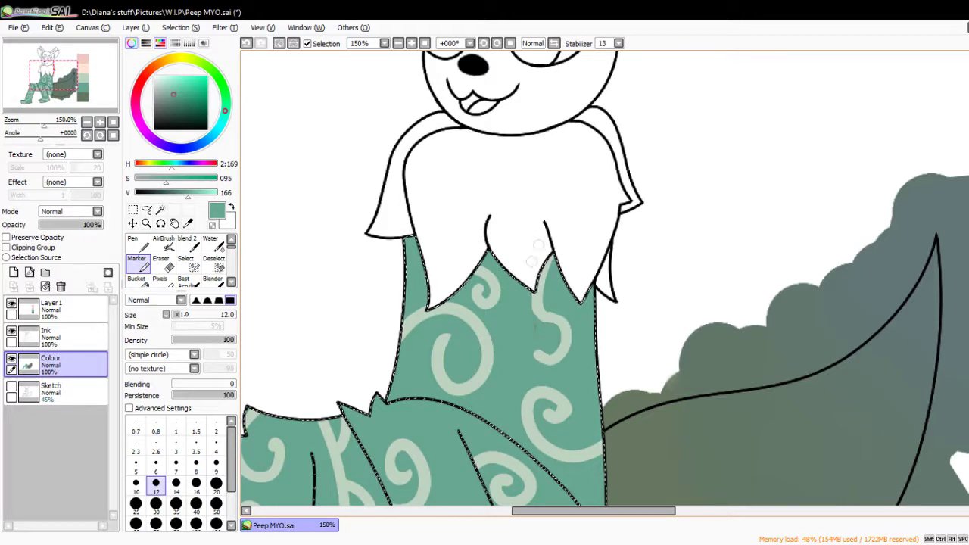
{"action": "left_click", "coordinate": [566, 330], "text": "alt"}
{"action": "key", "text": "ctrl+z"}
{"action": "left_click_drag", "start_coordinate": [560, 337], "coordinate": [540, 361]}
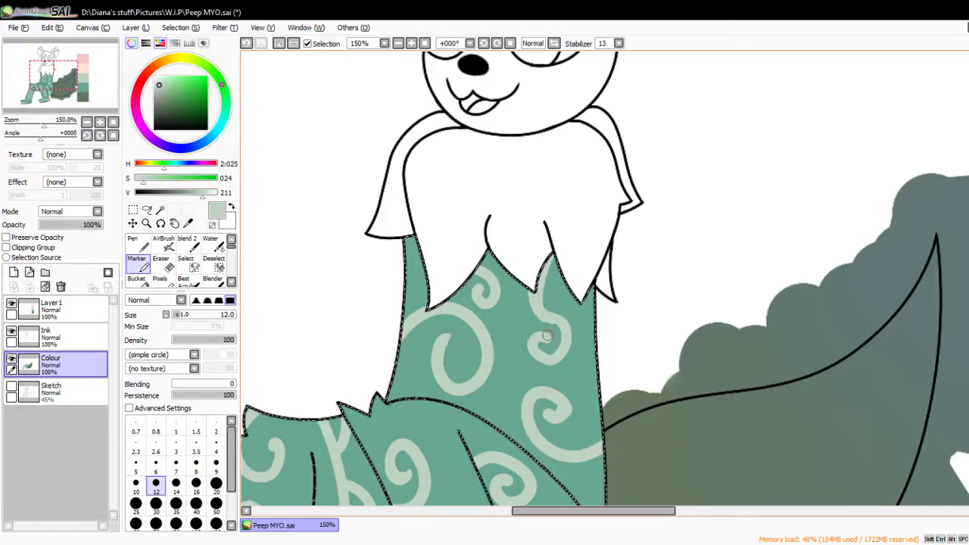
Add pale green dots inside the large torso spiral, the right thigh spiral and the lower spiral on the right leg.
{"action": "key", "text": "bracketright"}
{"action": "key", "text": "bracketright"}
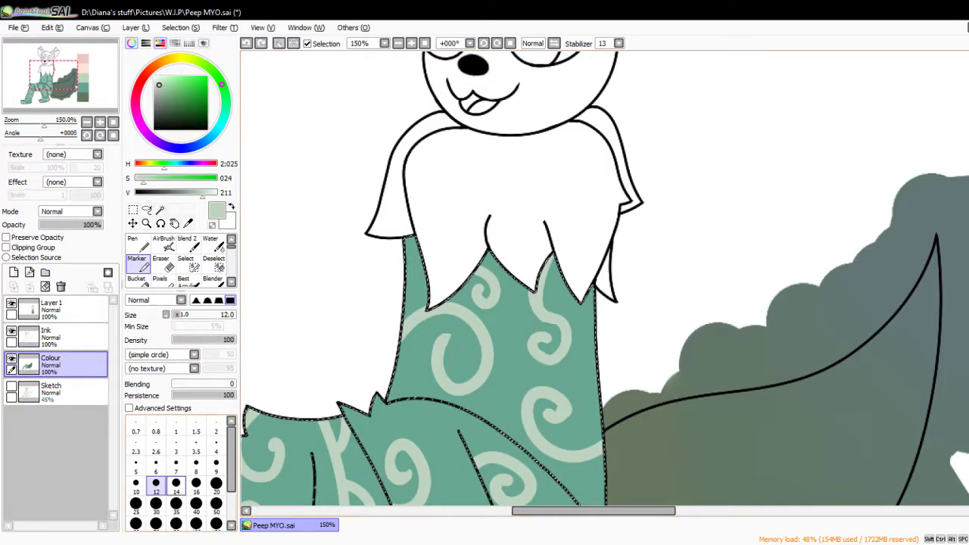
{"action": "left_click", "coordinate": [460, 359]}
{"action": "scroll", "coordinate": [554, 409], "scroll_direction": "down", "scroll_amount": 5}
{"action": "key", "text": "bracketleft"}
{"action": "key", "text": "bracketleft"}
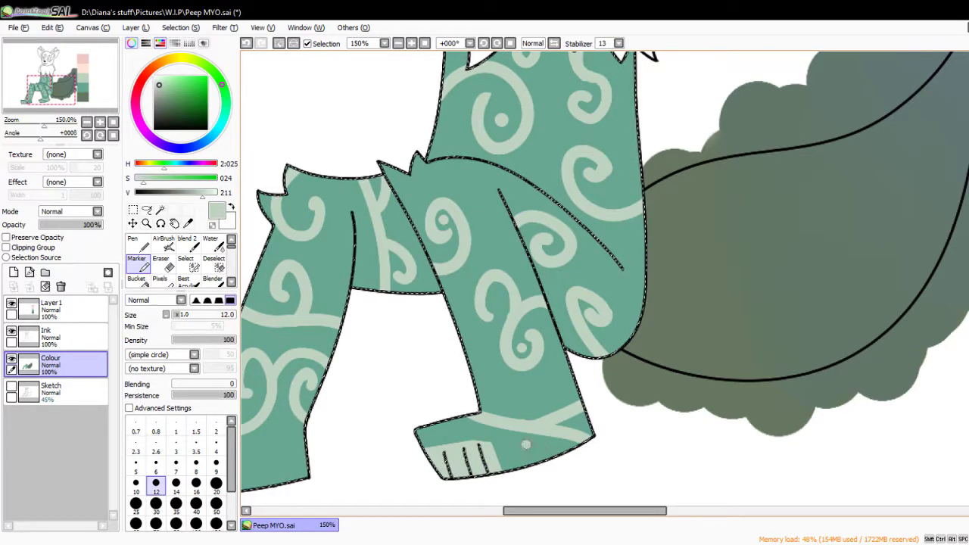
Add a size 14 pale green dot on the right foot below the forked band and a dot in the lower left leg's spiral.
{"action": "left_click", "coordinate": [175, 483]}
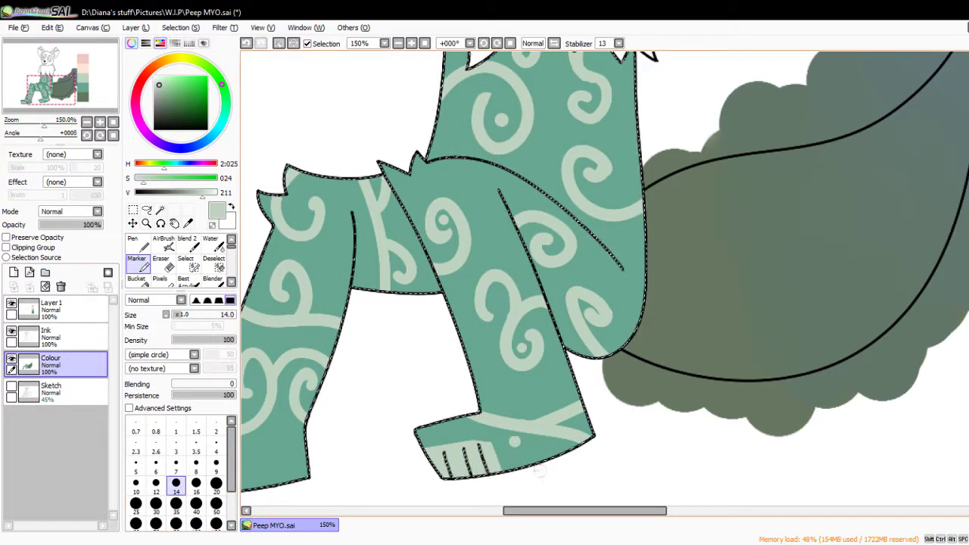
{"action": "scroll", "coordinate": [549, 489], "scroll_direction": "down", "scroll_amount": 1}
{"action": "scroll", "coordinate": [549, 490], "scroll_direction": "left", "scroll_amount": 1}
{"action": "key", "text": "bracketright"}
{"action": "left_click", "coordinate": [554, 403]}
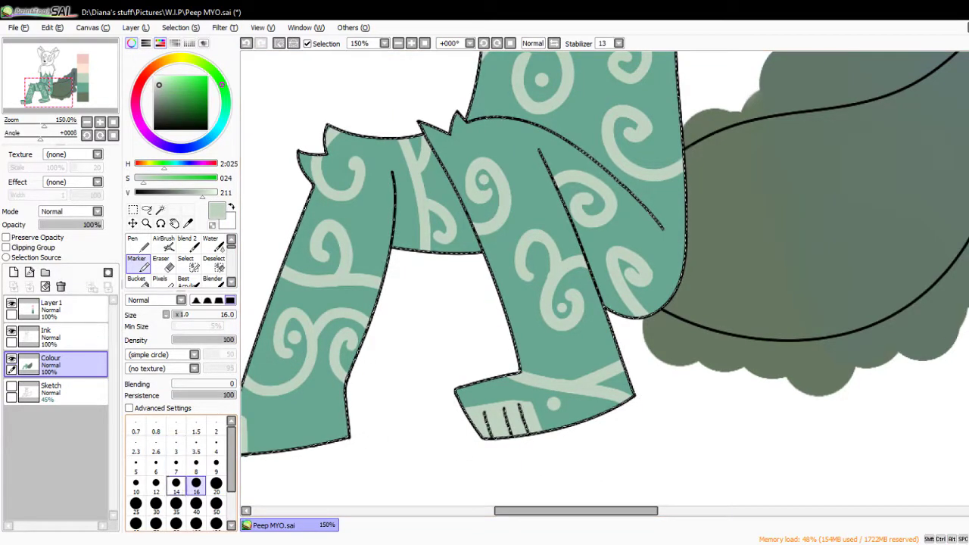
Add a size 10 pale green dot inside the small spiral on the thigh behind the left knee.
{"action": "key", "text": "bracketleft"}
{"action": "key", "text": "bracketleft"}
{"action": "key", "text": "bracketleft"}
{"action": "left_click", "coordinate": [437, 221]}
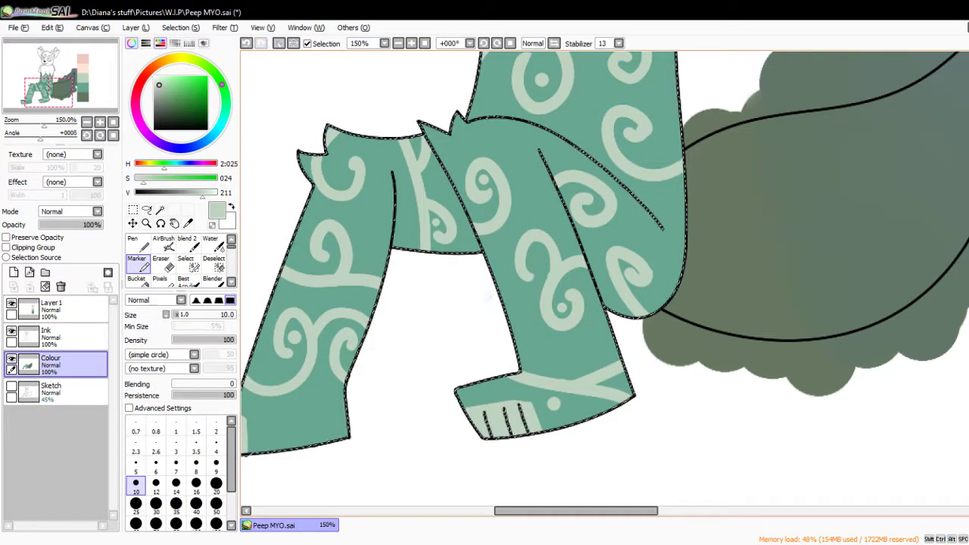
Clear the colour spilling outside the tail outline, using a Magic Wand selection of the background on the Ink layer.
{"action": "scroll", "coordinate": [329, 455], "scroll_direction": "down", "scroll_amount": 3}
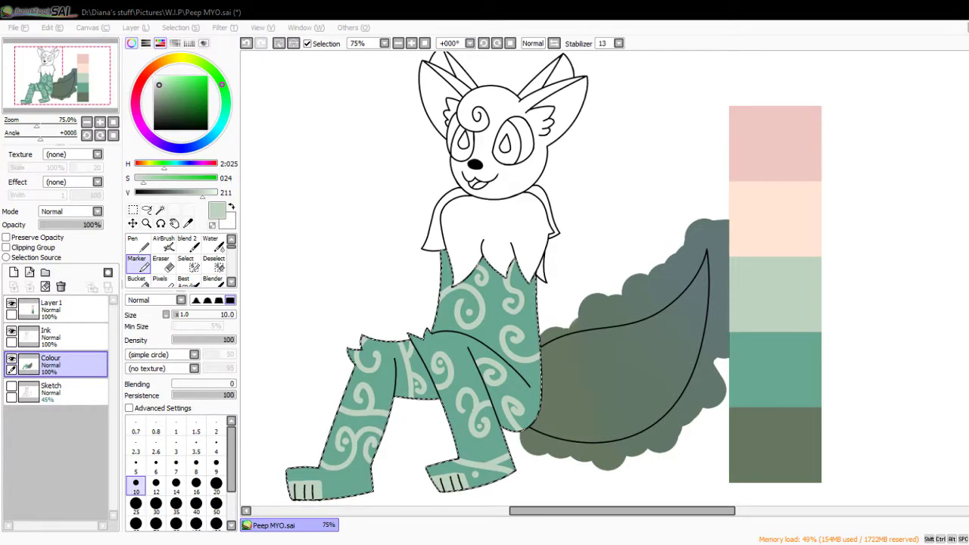
{"action": "key", "text": "ctrl+d"}
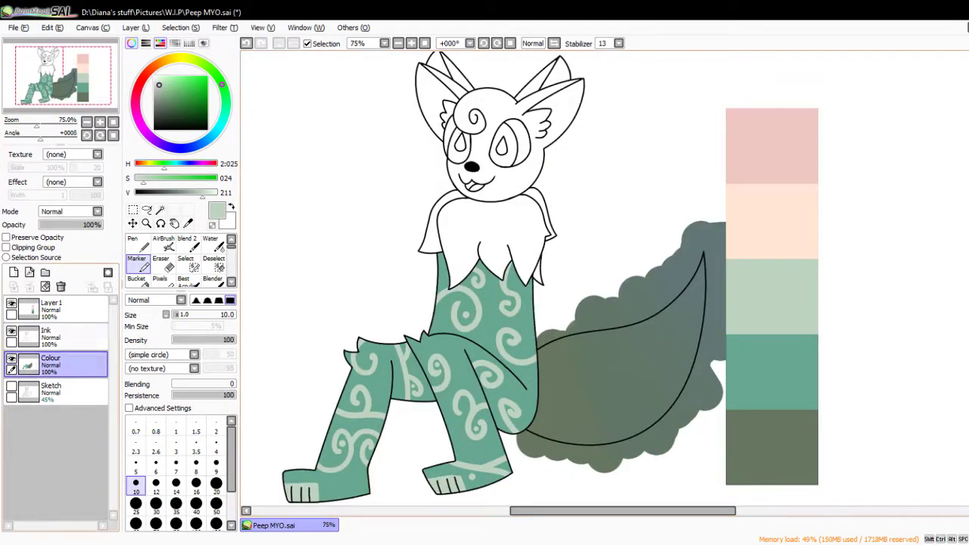
{"action": "left_click", "coordinate": [51, 337]}
{"action": "left_click", "coordinate": [160, 209]}
{"action": "left_click", "coordinate": [644, 151]}
{"action": "key", "text": "ctrl+d"}
{"action": "scroll", "coordinate": [485, 288], "scroll_direction": "down", "scroll_amount": 1}
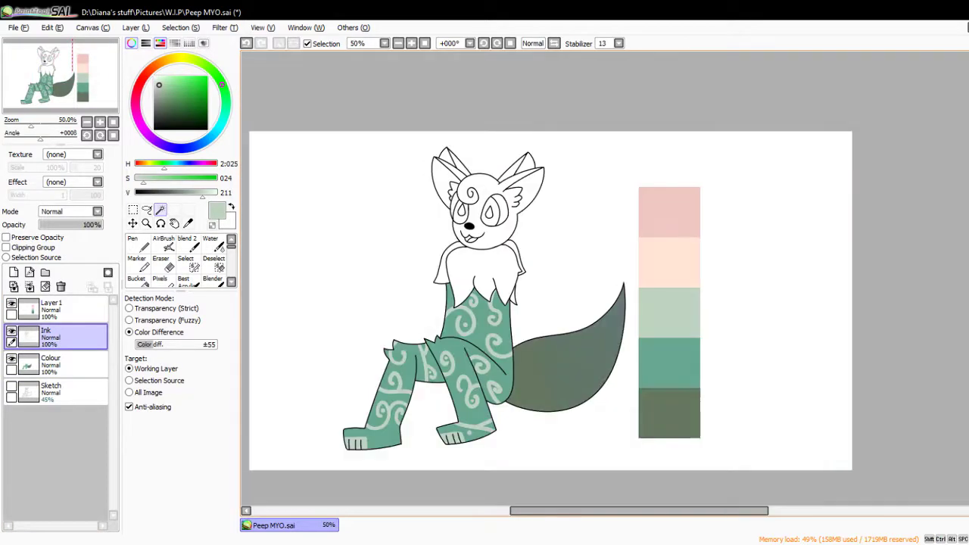
Select the chest fur and shoulder tufts from the Ink layer and fill them with the palette's peach on the Colour layer.
{"action": "scroll", "coordinate": [488, 227], "scroll_direction": "up", "scroll_amount": 2}
{"action": "left_click", "coordinate": [488, 227]}
{"action": "scroll", "coordinate": [530, 288], "scroll_direction": "up", "scroll_amount": 4}
{"action": "scroll", "coordinate": [530, 288], "scroll_direction": "down", "scroll_amount": 3}
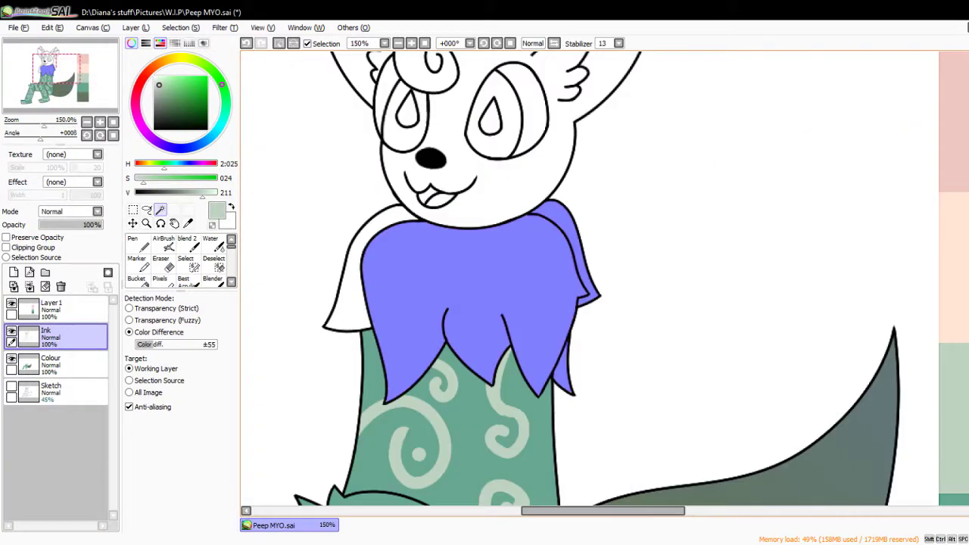
{"action": "left_click", "coordinate": [51, 364]}
{"action": "left_click", "coordinate": [136, 264]}
{"action": "scroll", "coordinate": [531, 288], "scroll_direction": "down", "scroll_amount": 2}
{"action": "left_click", "coordinate": [855, 318], "text": "alt"}
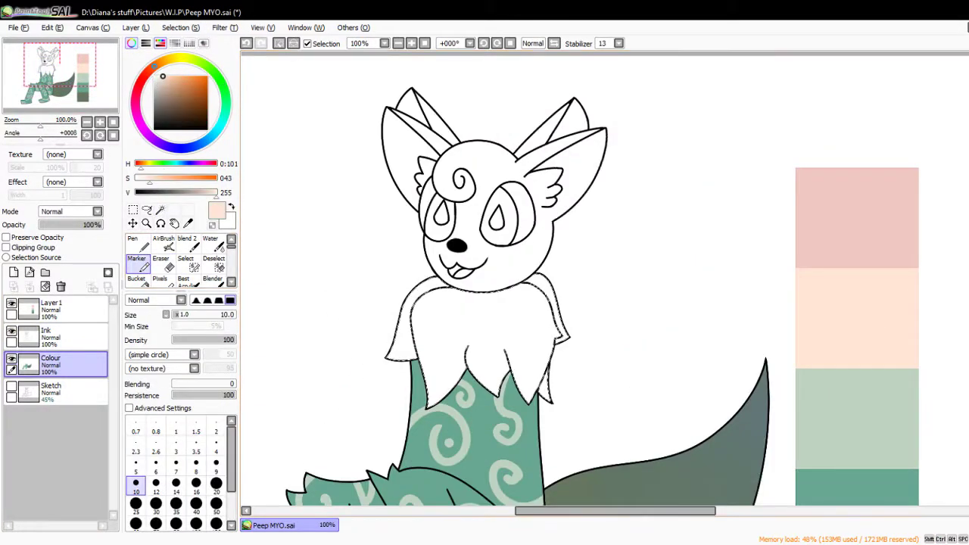
{"action": "left_click", "coordinate": [136, 281]}
{"action": "left_click", "coordinate": [469, 325]}
Draw a scalloped line across the chest fur in the palette's pink and paint out its crossing ends with peach.
{"action": "left_click", "coordinate": [136, 264]}
{"action": "left_click", "coordinate": [856, 220], "text": "alt"}
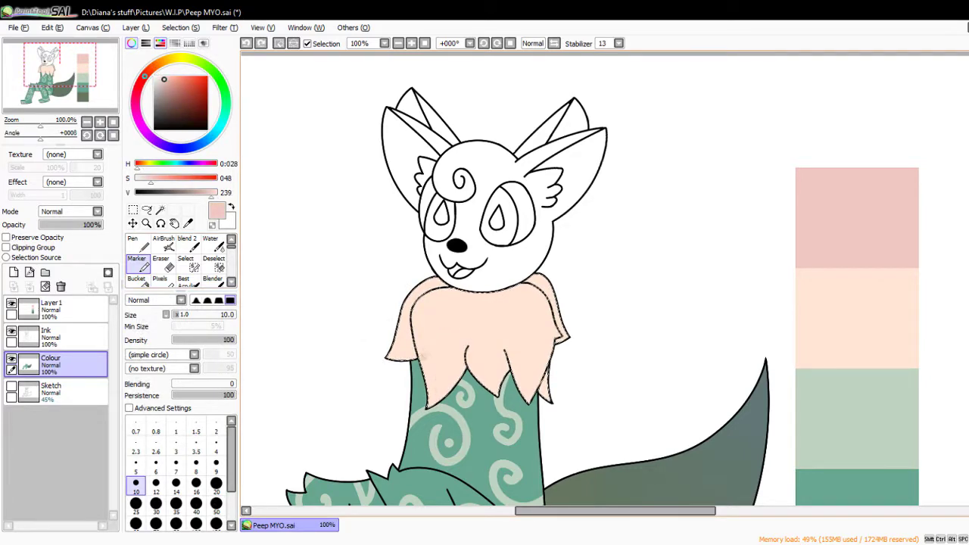
{"action": "left_click_drag", "start_coordinate": [407, 342], "coordinate": [524, 331]}
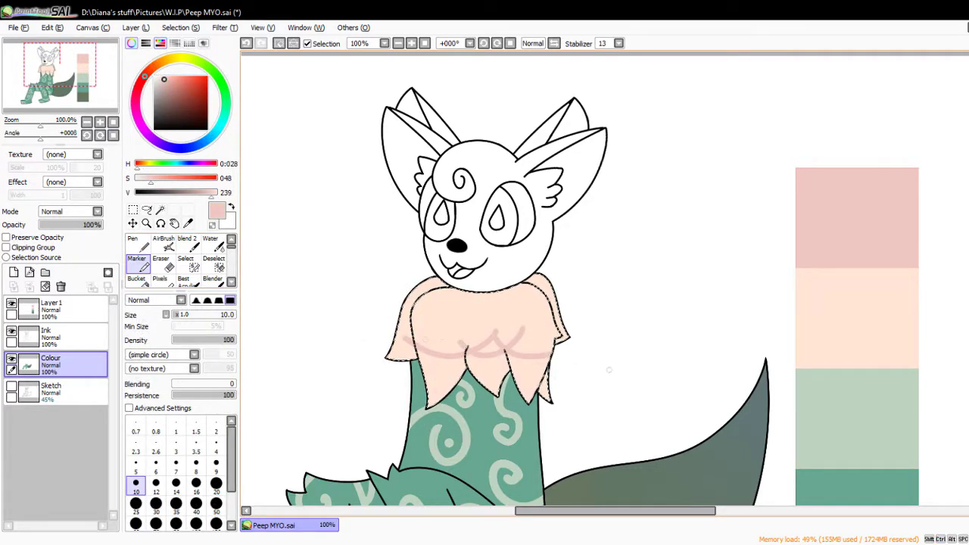
{"action": "scroll", "coordinate": [458, 350], "scroll_direction": "up", "scroll_amount": 4}
{"action": "mouse_move", "coordinate": [533, 326]}
{"action": "left_mouse_down"}
{"action": "mouse_move", "coordinate": [591, 273]}
{"action": "mouse_move", "coordinate": [606, 333]}
{"action": "mouse_move", "coordinate": [639, 311]}
{"action": "mouse_move", "coordinate": [657, 316]}
{"action": "mouse_move", "coordinate": [684, 302]}
{"action": "mouse_move", "coordinate": [612, 280]}
{"action": "left_mouse_up"}
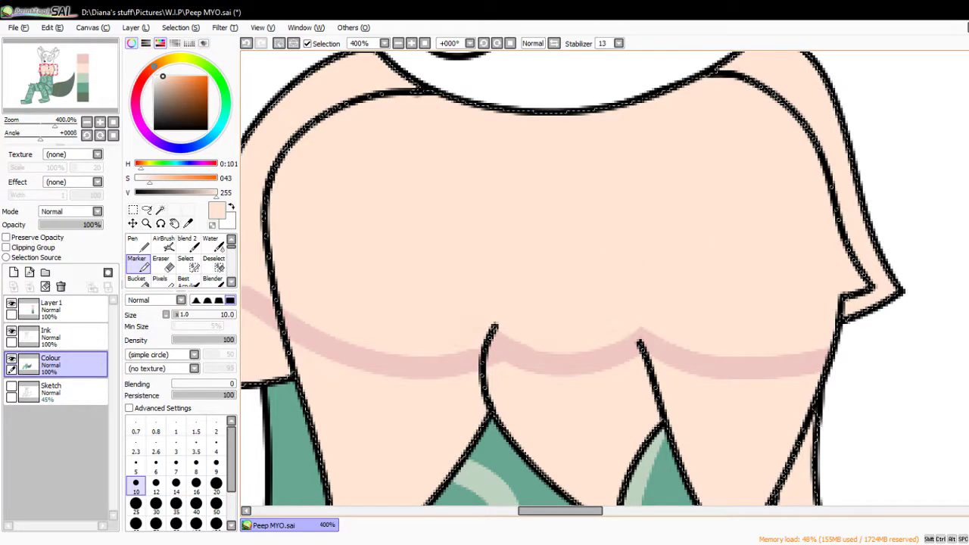
Thicken the first scallop of the chest fur line with pink and smooth its upper edge with peach.
{"action": "left_click_drag", "start_coordinate": [356, 428], "coordinate": [435, 390]}
{"action": "left_click", "coordinate": [436, 312], "text": "alt"}
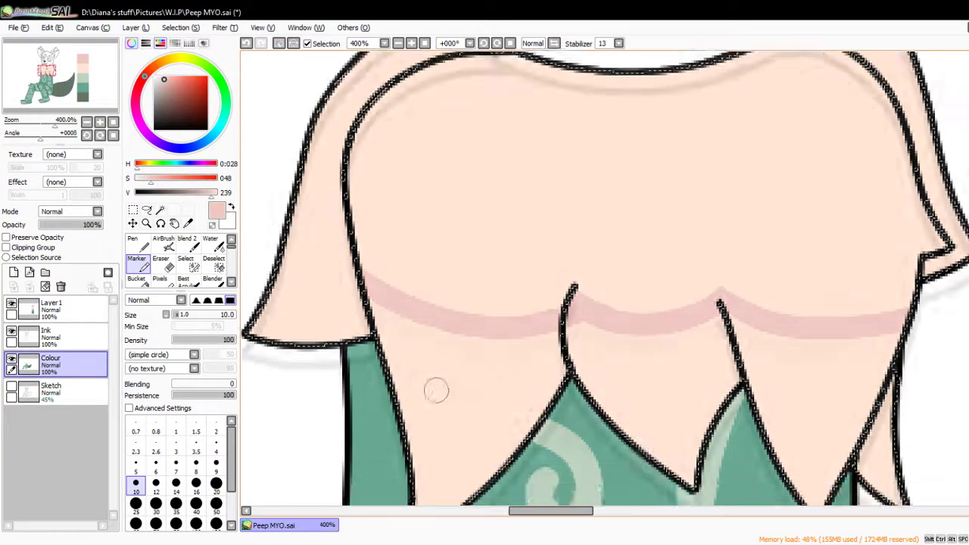
{"action": "scroll", "coordinate": [436, 390], "scroll_direction": "down", "scroll_amount": 2}
{"action": "mouse_move", "coordinate": [576, 227]}
{"action": "left_mouse_down"}
{"action": "mouse_move", "coordinate": [371, 220]}
{"action": "mouse_move", "coordinate": [341, 190]}
{"action": "mouse_move", "coordinate": [403, 229]}
{"action": "left_mouse_up"}
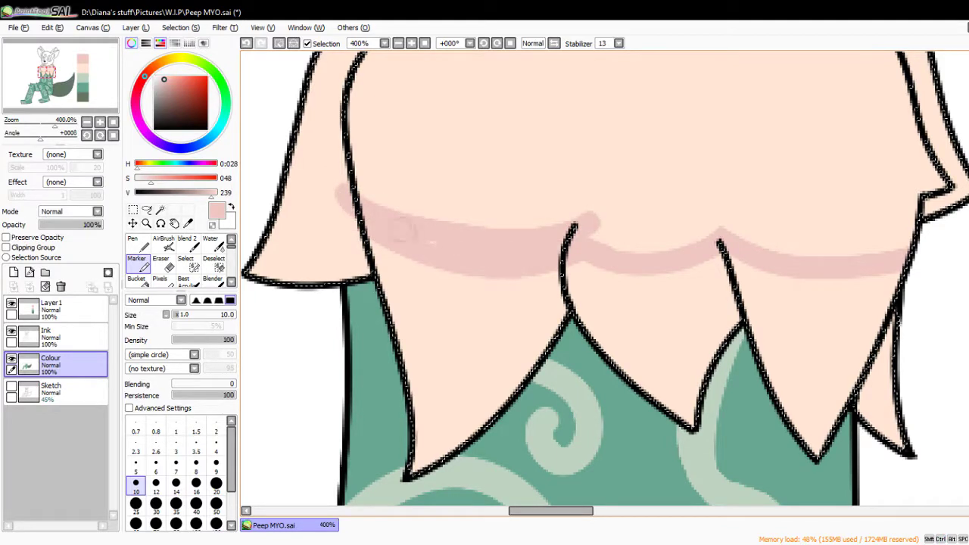
{"action": "left_click", "coordinate": [409, 203], "text": "alt"}
{"action": "left_click_drag", "start_coordinate": [569, 219], "coordinate": [600, 221]}
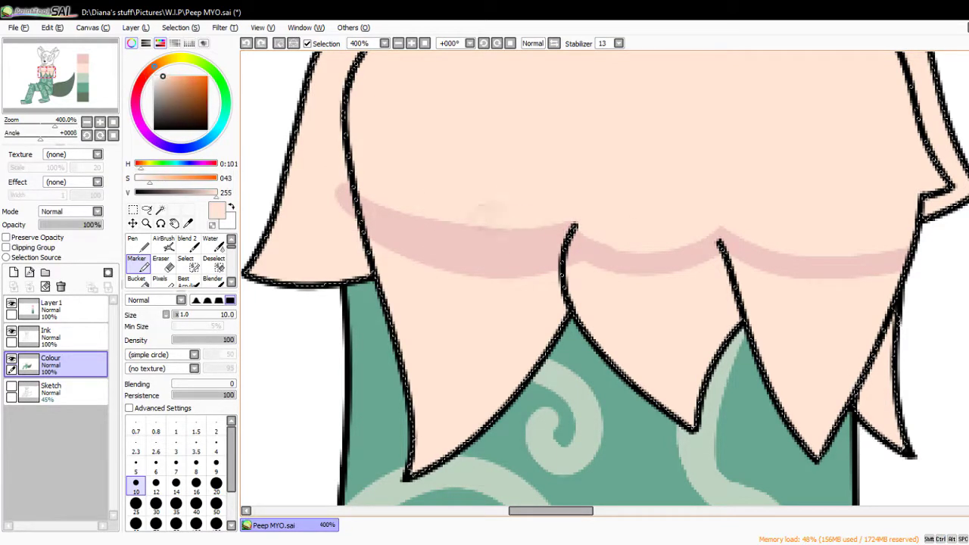
Fill the chest fur below the scalloped line with pink and paint the tip of the wide shoulder tuft pink.
{"action": "left_click", "coordinate": [447, 240], "text": "alt"}
{"action": "mouse_move", "coordinate": [886, 295]}
{"action": "left_mouse_down"}
{"action": "mouse_move", "coordinate": [833, 424]}
{"action": "mouse_move", "coordinate": [765, 340]}
{"action": "mouse_move", "coordinate": [811, 446]}
{"action": "mouse_move", "coordinate": [687, 443]}
{"action": "left_mouse_up"}
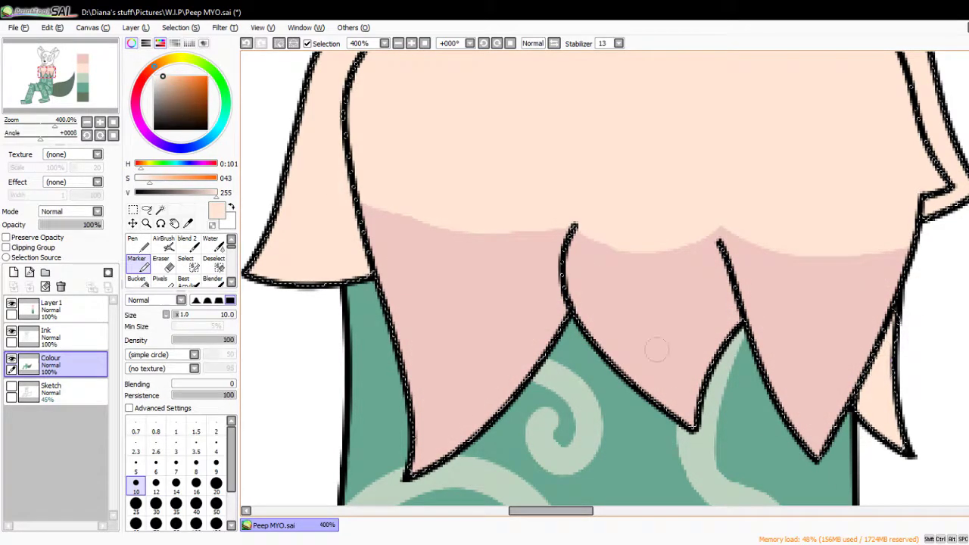
{"action": "scroll", "coordinate": [585, 320], "scroll_direction": "down", "scroll_amount": 5}
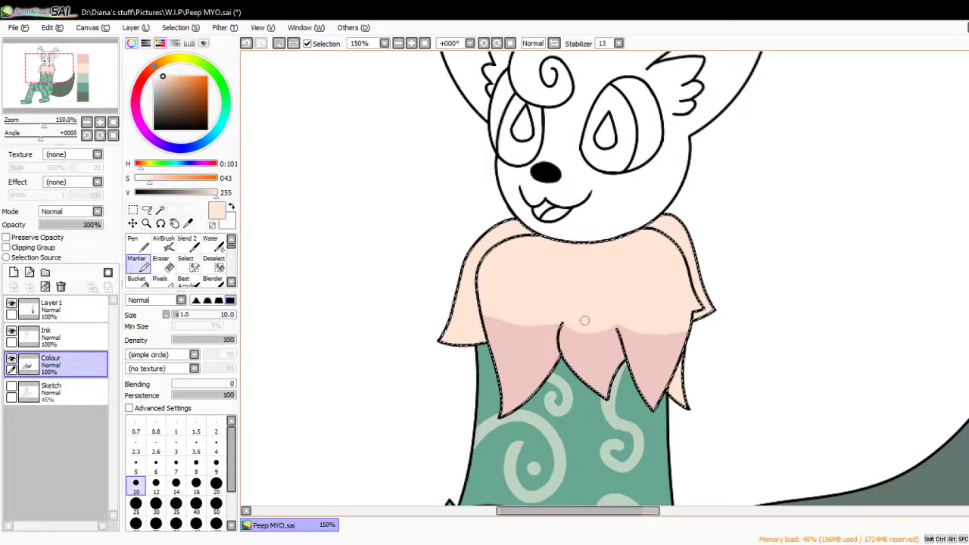
{"action": "scroll", "coordinate": [585, 320], "scroll_direction": "up", "scroll_amount": 2}
{"action": "left_click", "coordinate": [500, 367], "text": "alt"}
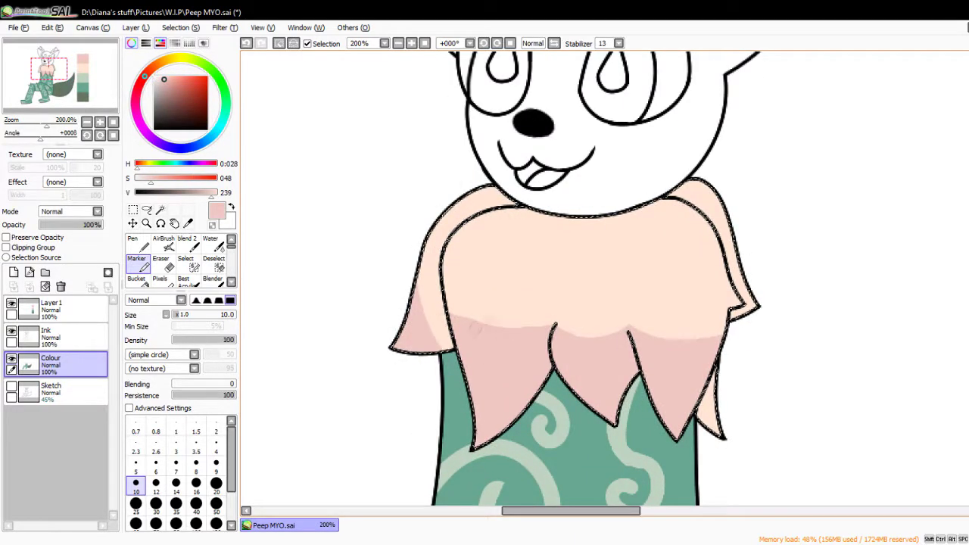
Add rounded pink bumps along the upper edge of the chest fur's pink area, varying the brush size between 16 and 30.
{"action": "key", "text": "ctrl+z"}
{"action": "key", "text": "bracketright"}
{"action": "key", "text": "bracketright"}
{"action": "key", "text": "bracketright"}
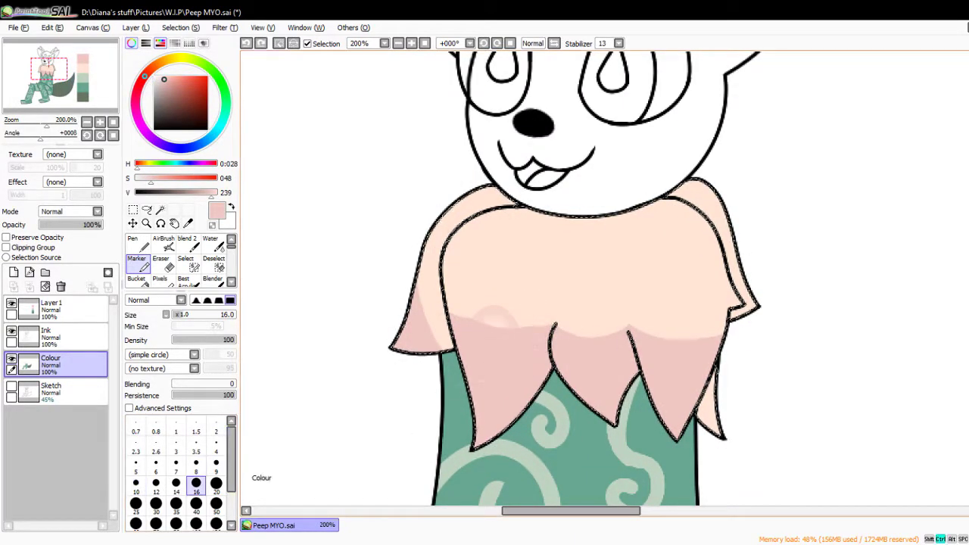
{"action": "key", "text": "bracketright"}
{"action": "key", "text": "bracketright"}
{"action": "key", "text": "bracketright"}
{"action": "key", "text": "bracketright"}
{"action": "key", "text": "ctrl+z"}
{"action": "key", "text": "bracketleft"}
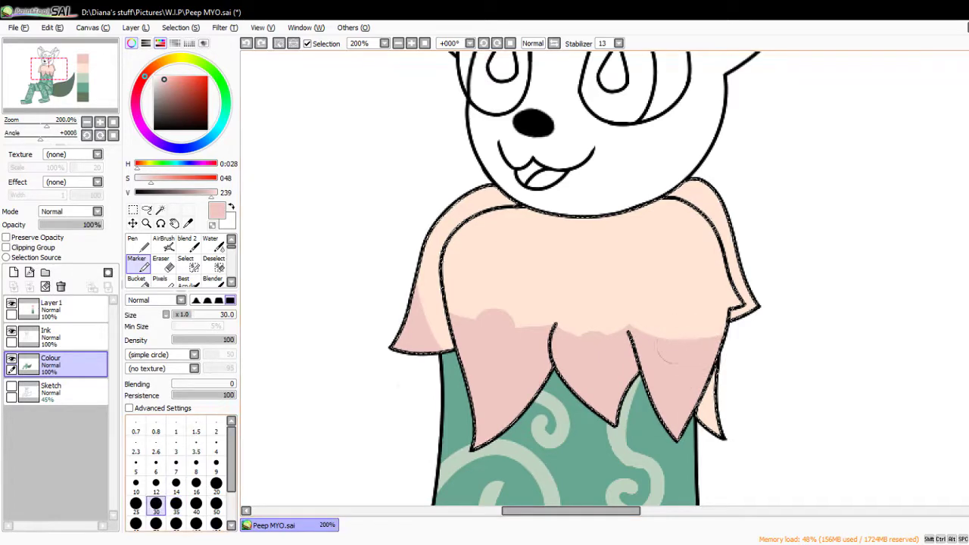
{"action": "key", "text": "bracketleft"}
{"action": "key", "text": "bracketleft"}
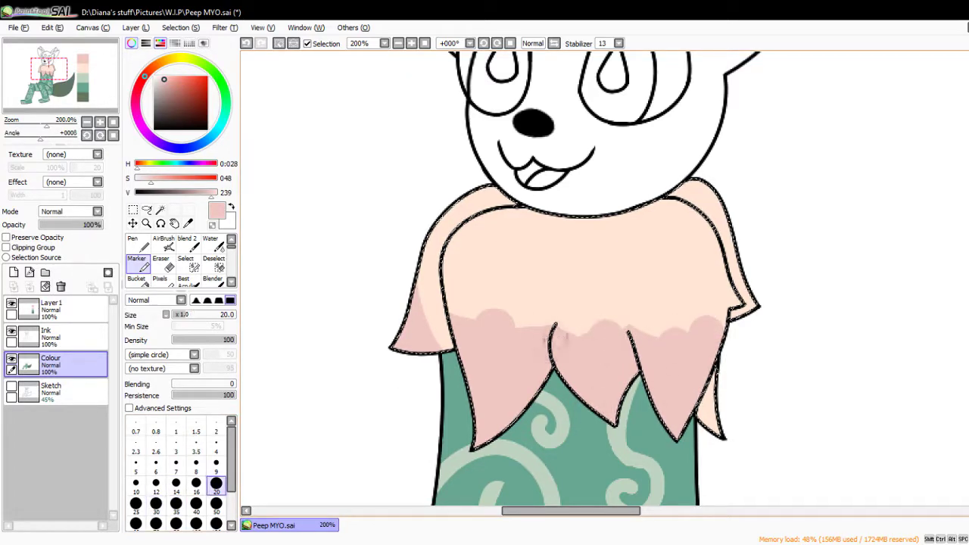
Add smaller bumps and pink dots above the pink edge on the chest and the wide shoulder tuft, using brush size 14.
{"action": "left_click", "coordinate": [445, 295], "text": "alt"}
{"action": "key", "text": "bracketleft"}
{"action": "key", "text": "bracketleft"}
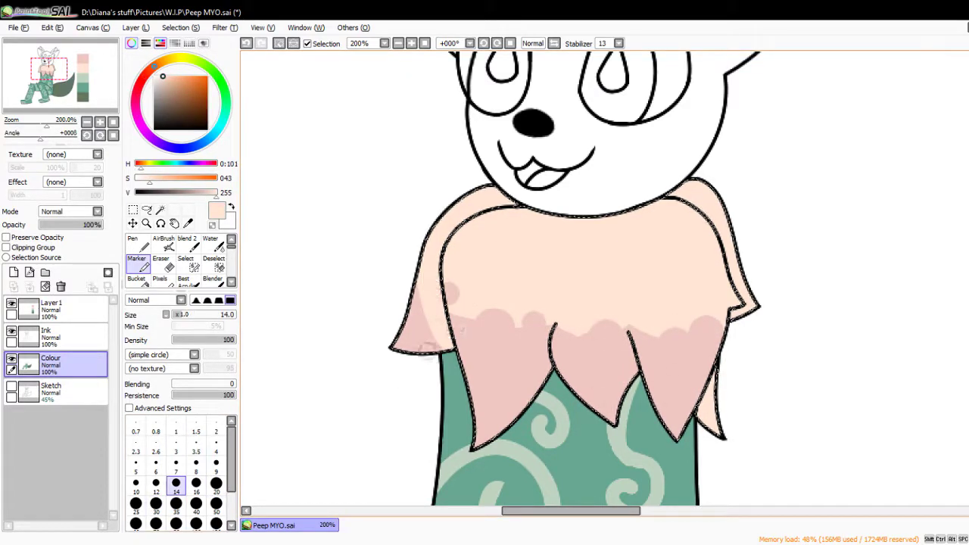
{"action": "left_click", "coordinate": [427, 297], "text": "alt"}
{"action": "key", "text": "bracketright"}
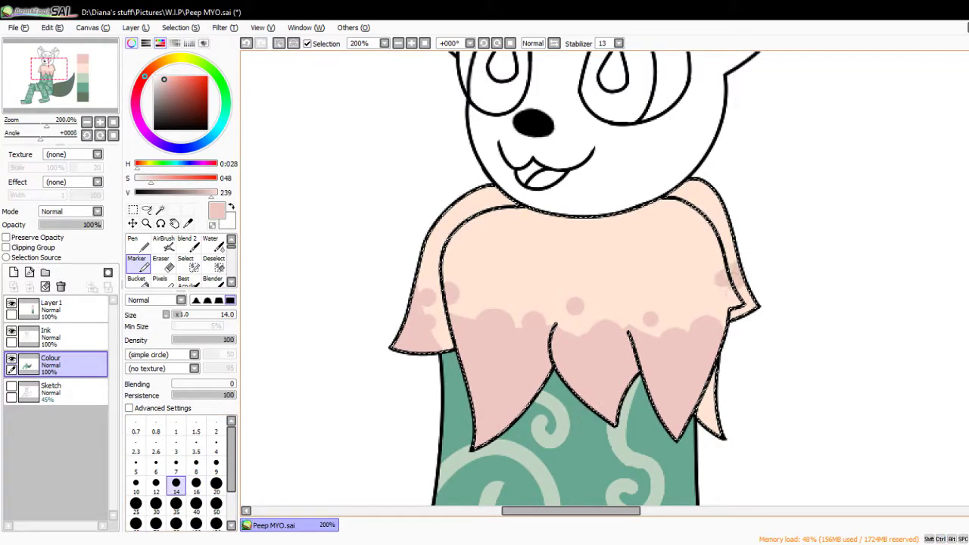
Clean the chest beside the narrow shoulder tuft with peach and give the tuft's pink tip an uneven upper edge at brush size 7.
{"action": "left_click", "coordinate": [716, 276], "text": "alt"}
{"action": "scroll", "coordinate": [690, 303], "scroll_direction": "up", "scroll_amount": 4}
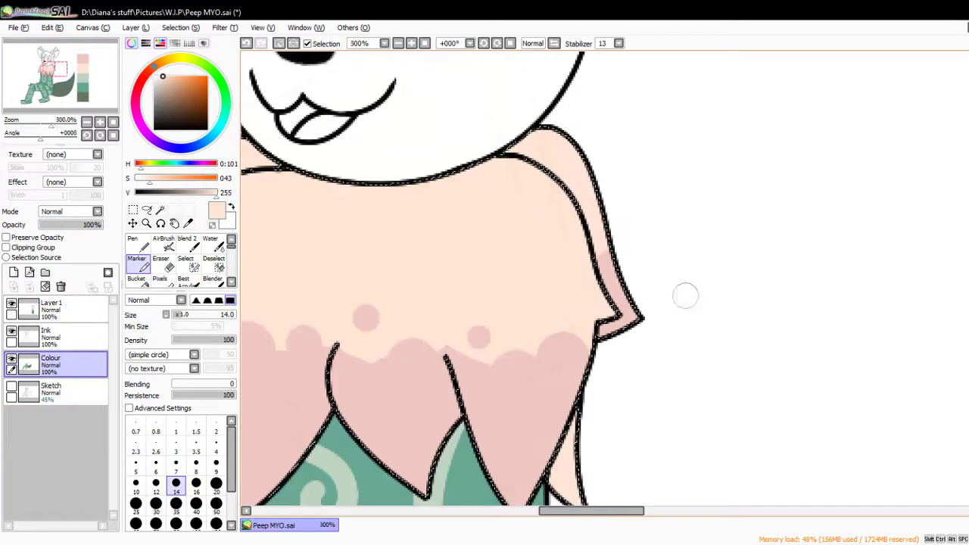
{"action": "key", "text": "bracketleft"}
{"action": "key", "text": "bracketleft"}
{"action": "key", "text": "bracketleft"}
{"action": "key", "text": "bracketleft"}
{"action": "key", "text": "bracketleft"}
{"action": "left_click", "coordinate": [618, 138], "text": "alt"}
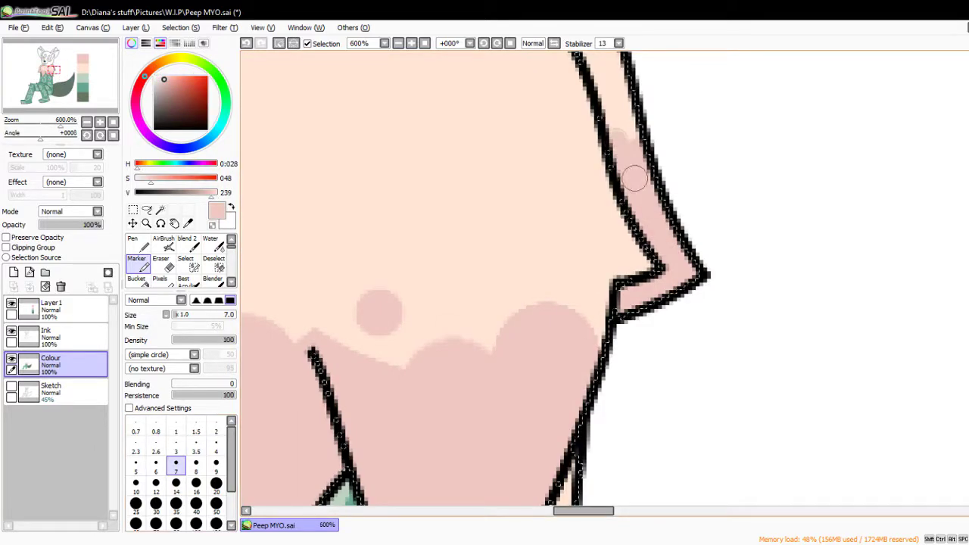
{"action": "scroll", "coordinate": [604, 262], "scroll_direction": "down", "scroll_amount": 3}
{"action": "scroll", "coordinate": [637, 198], "scroll_direction": "down", "scroll_amount": 3}
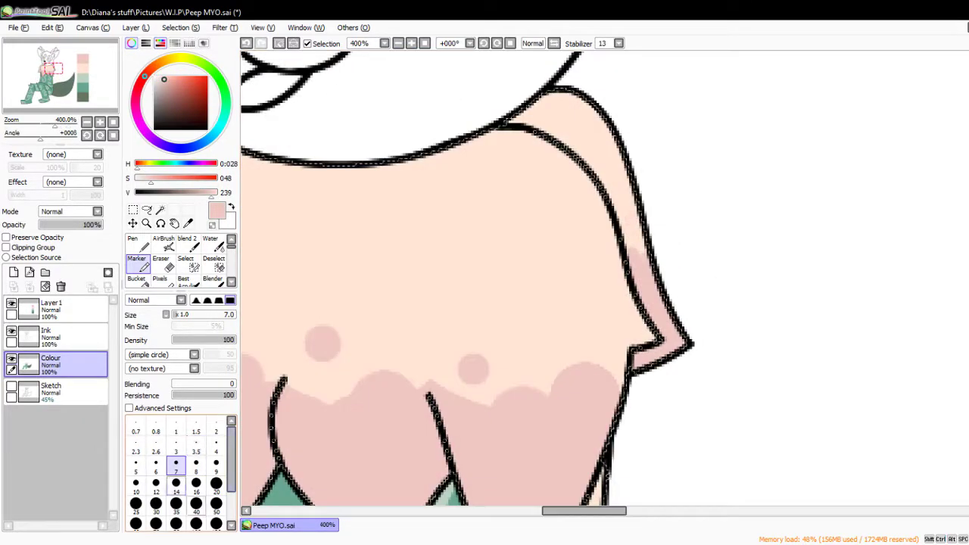
Enlarge the brush and add a large pink spot in the middle of the chest fur.
{"action": "key", "text": "bracketright"}
{"action": "key", "text": "bracketright"}
{"action": "key", "text": "bracketright"}
{"action": "key", "text": "bracketright"}
{"action": "key", "text": "bracketright"}
{"action": "scroll", "coordinate": [571, 292], "scroll_direction": "up", "scroll_amount": 1}
{"action": "key", "text": "bracketright"}
{"action": "key", "text": "bracketright"}
{"action": "key", "text": "bracketright"}
{"action": "left_click", "coordinate": [524, 291]}
Scatter smaller pink spots over the rest of the chest fur and the shoulder tufts, using brush sizes around 20.
{"action": "left_click", "coordinate": [413, 265]}
{"action": "key", "text": "ctrl+z"}
{"action": "key", "text": "bracketleft"}
{"action": "key", "text": "bracketleft"}
{"action": "left_click", "coordinate": [416, 272]}
{"action": "key", "text": "bracketright"}
{"action": "left_click", "coordinate": [455, 220]}
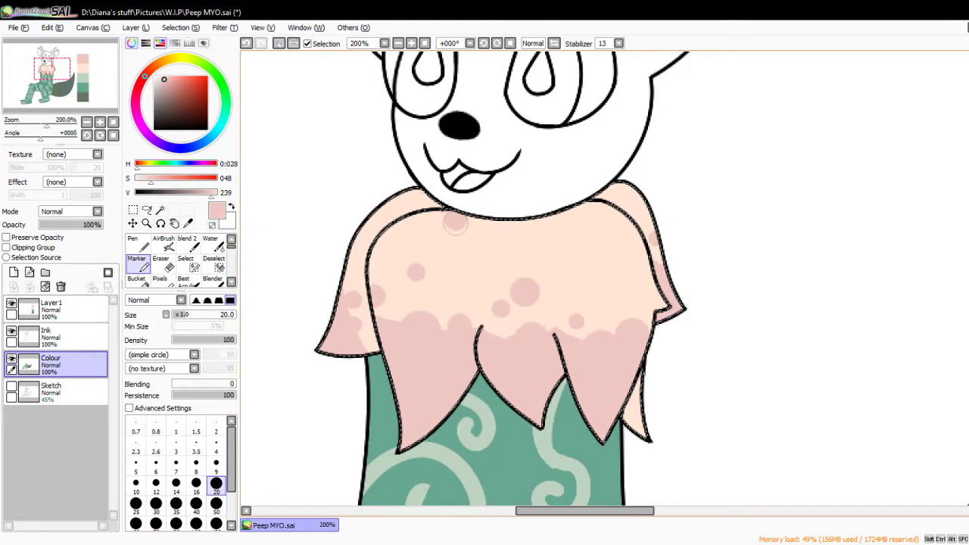
{"action": "key", "text": "bracketright"}
{"action": "key", "text": "bracketright"}
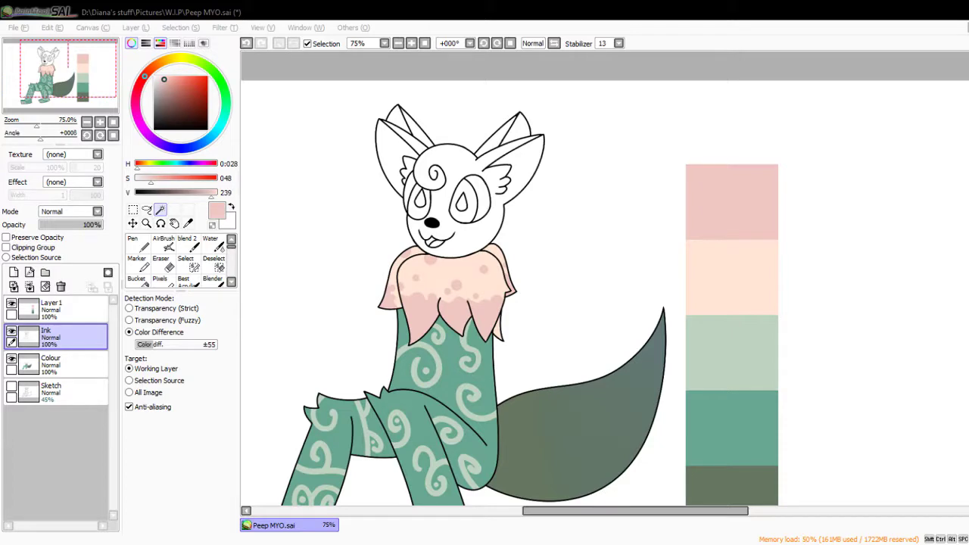
Select the head and its attached front ear from the Ink layer and fill them with the palette's pale green on the Colour layer.
{"action": "scroll", "coordinate": [440, 152], "scroll_direction": "up", "scroll_amount": 2}
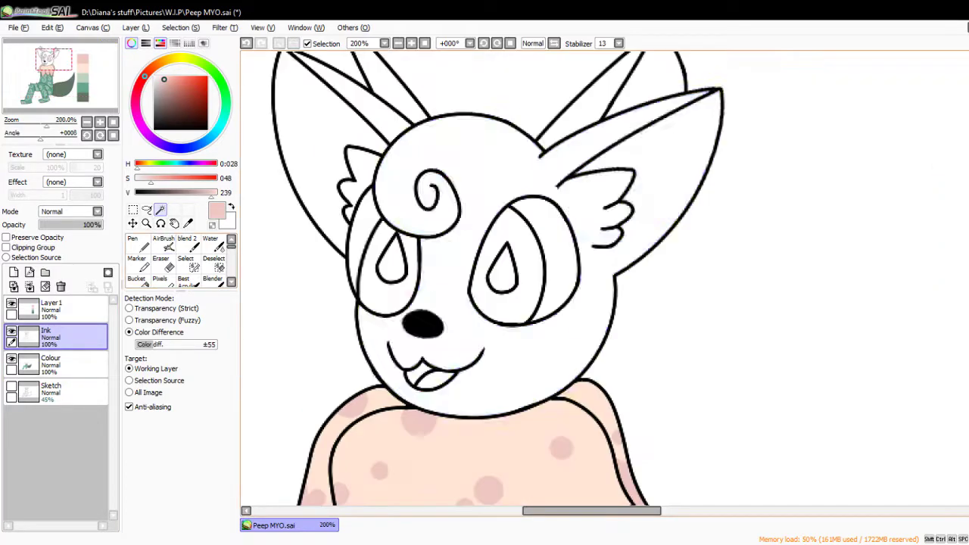
{"action": "left_click", "coordinate": [454, 182]}
{"action": "scroll", "coordinate": [394, 212], "scroll_direction": "down", "scroll_amount": 1}
{"action": "left_click", "coordinate": [53, 364]}
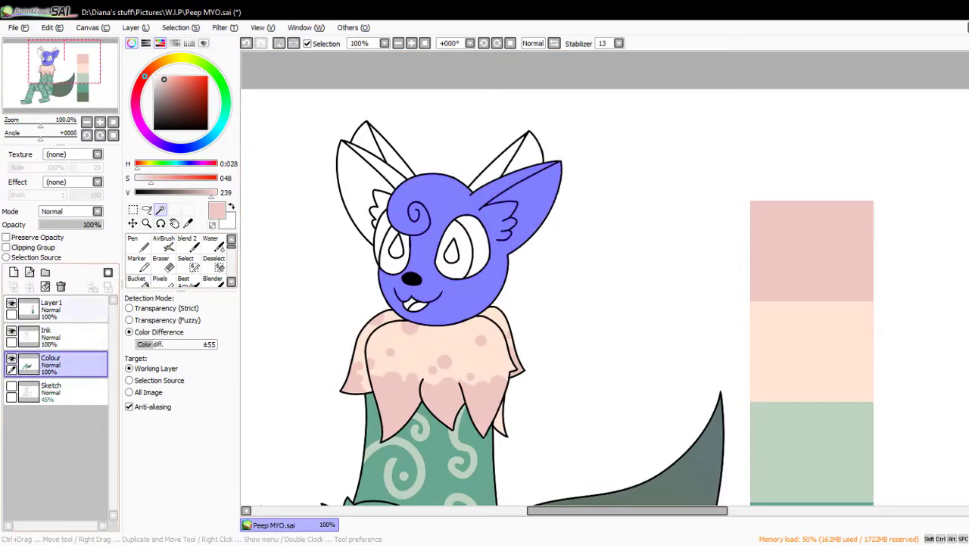
{"action": "left_click", "coordinate": [137, 262]}
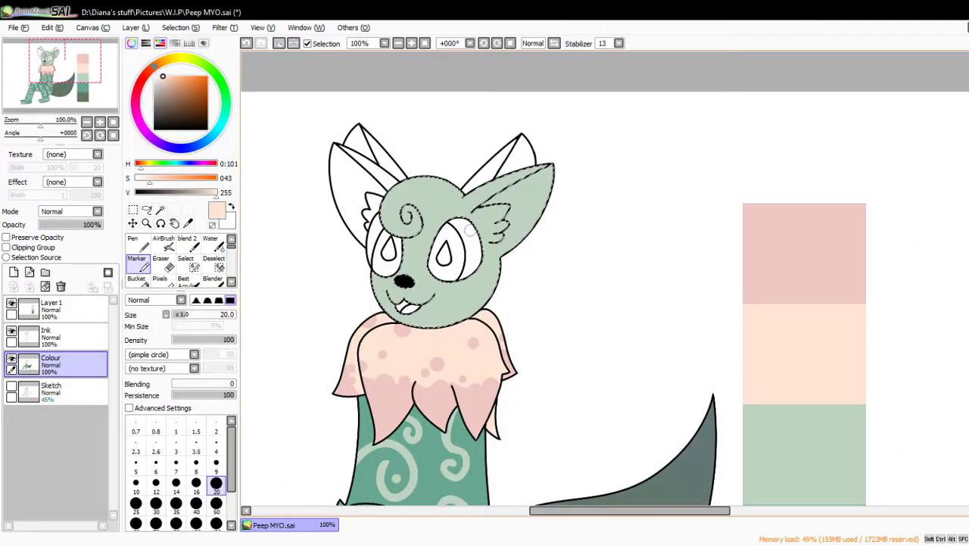
Draw a size 14 peach line across the base of the front ear and trim its ends with pale green.
{"action": "scroll", "coordinate": [470, 231], "scroll_direction": "up", "scroll_amount": 3}
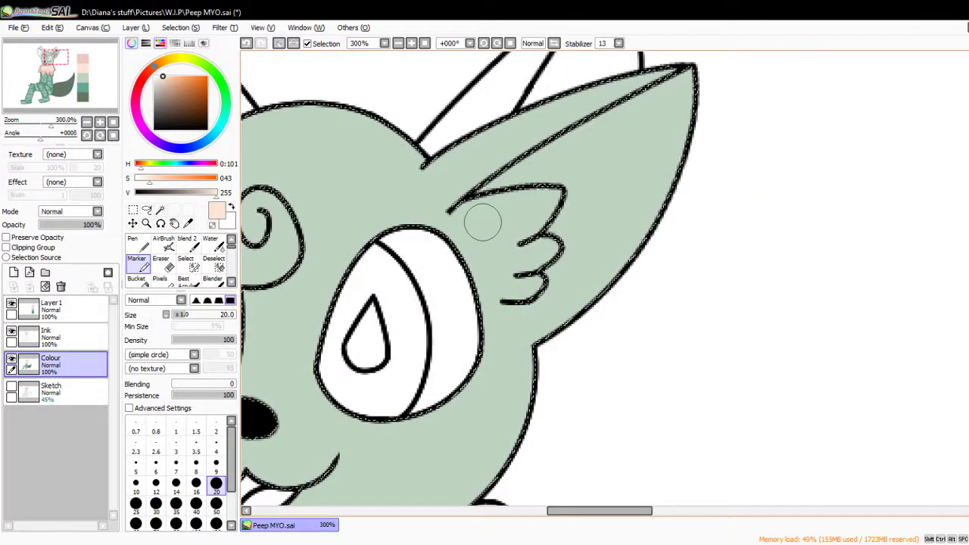
{"action": "key", "text": "h"}
{"action": "key", "text": "bracketleft"}
{"action": "key", "text": "bracketleft"}
{"action": "left_click_drag", "start_coordinate": [730, 165], "coordinate": [623, 342]}
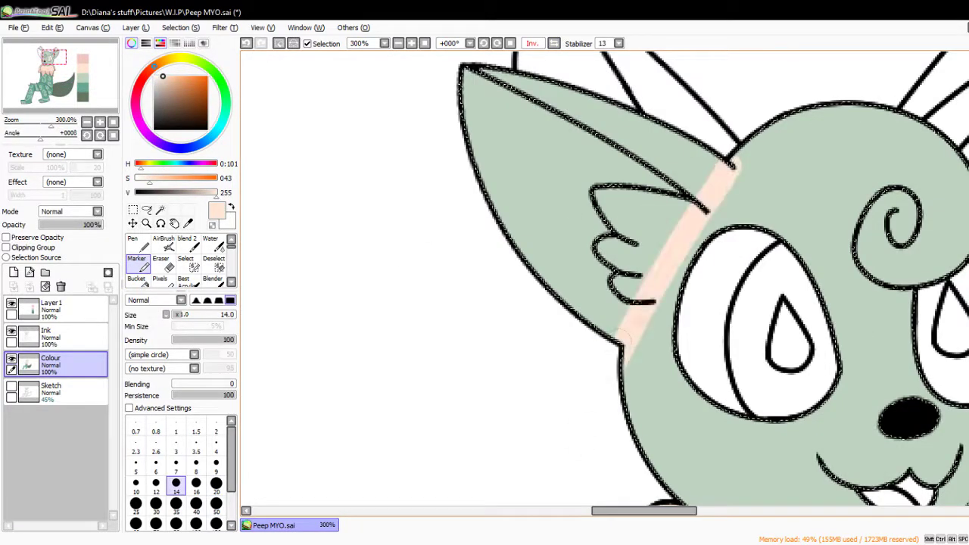
{"action": "left_click", "coordinate": [636, 375], "text": "alt"}
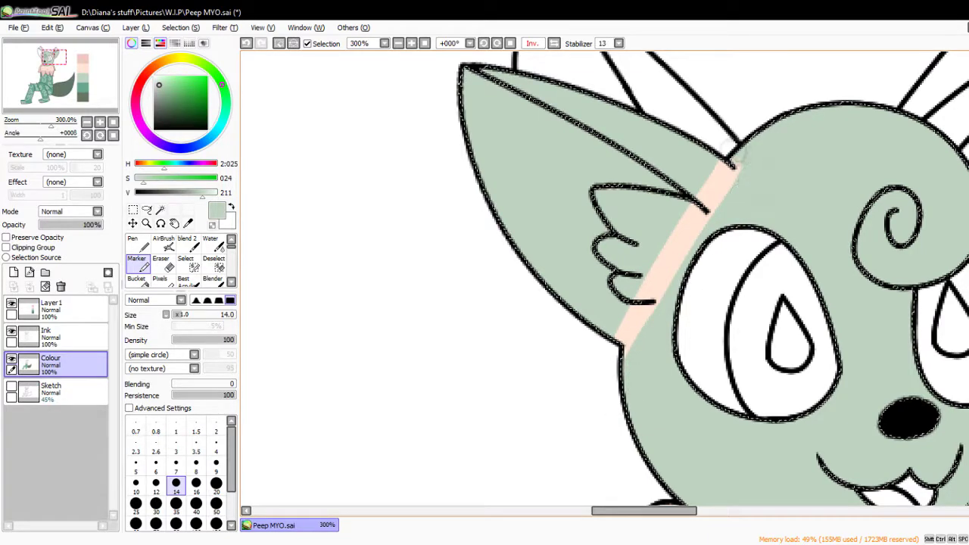
Fill the front ear beyond the base line with peach, including the strip along its folded edge.
{"action": "left_click", "coordinate": [716, 184], "text": "alt"}
{"action": "mouse_move", "coordinate": [716, 184]}
{"action": "left_mouse_down"}
{"action": "mouse_move", "coordinate": [584, 357]}
{"action": "mouse_move", "coordinate": [697, 151]}
{"action": "left_mouse_up"}
{"action": "key", "text": "h"}
{"action": "left_click", "coordinate": [136, 279]}
{"action": "left_click", "coordinate": [704, 159]}
{"action": "left_click", "coordinate": [583, 175]}
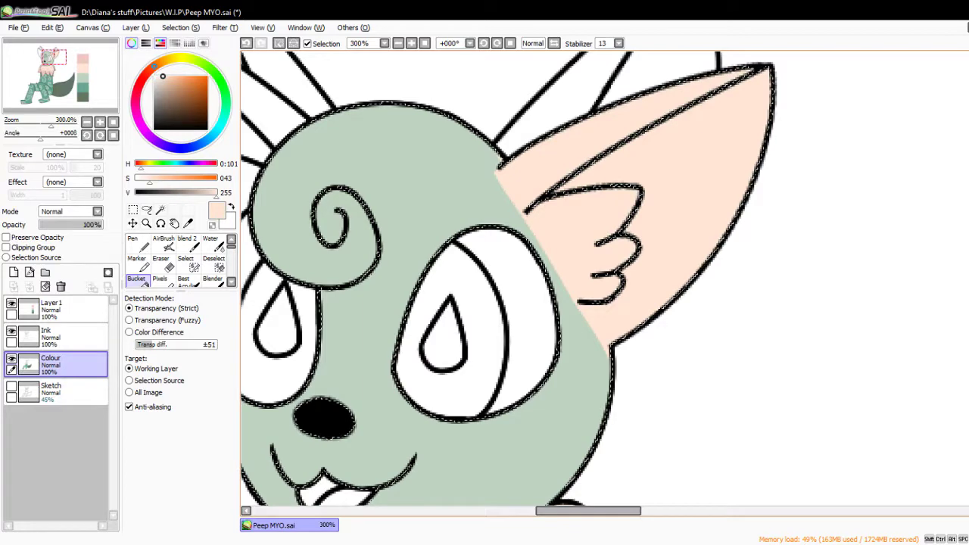
Tidy the boundary between the peach ear and the head with pale green at the upper and lower ends.
{"action": "left_click", "coordinate": [137, 259]}
{"action": "left_click", "coordinate": [475, 167], "text": "alt"}
{"action": "left_click_drag", "start_coordinate": [475, 167], "coordinate": [503, 168]}
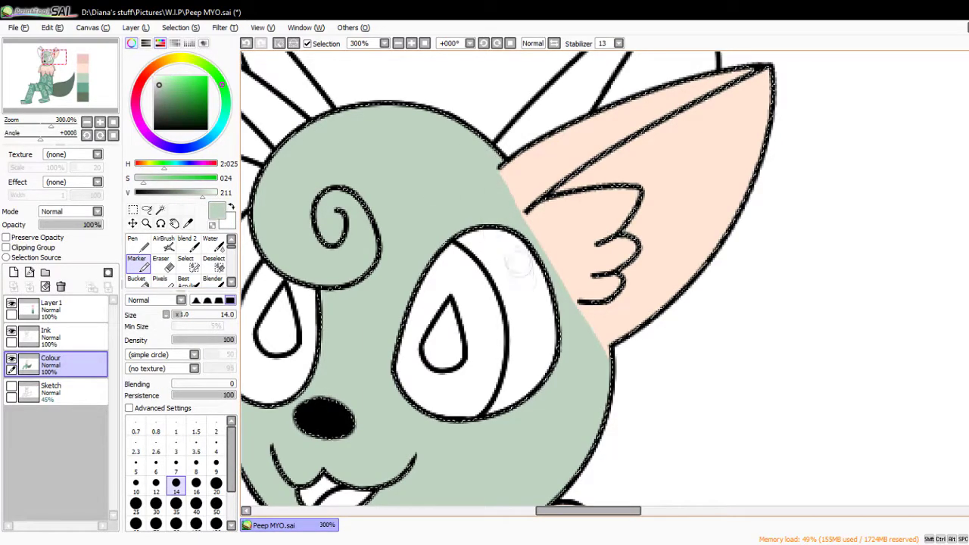
{"action": "left_click", "coordinate": [648, 233], "text": "alt"}
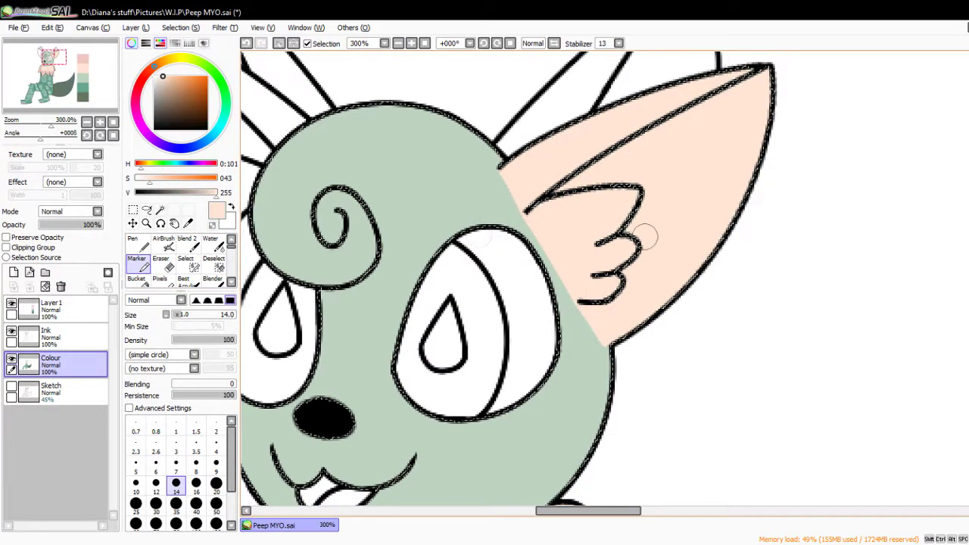
Outline the ear's inner fur tufts in the palette's pink and fill the inner ear around them with pink.
{"action": "scroll", "coordinate": [644, 234], "scroll_direction": "down", "scroll_amount": 4}
{"action": "scroll", "coordinate": [644, 234], "scroll_direction": "up", "scroll_amount": 1}
{"action": "left_click", "coordinate": [764, 262], "text": "alt"}
{"action": "scroll", "coordinate": [493, 235], "scroll_direction": "up", "scroll_amount": 2}
{"action": "left_click", "coordinate": [492, 235], "text": "alt"}
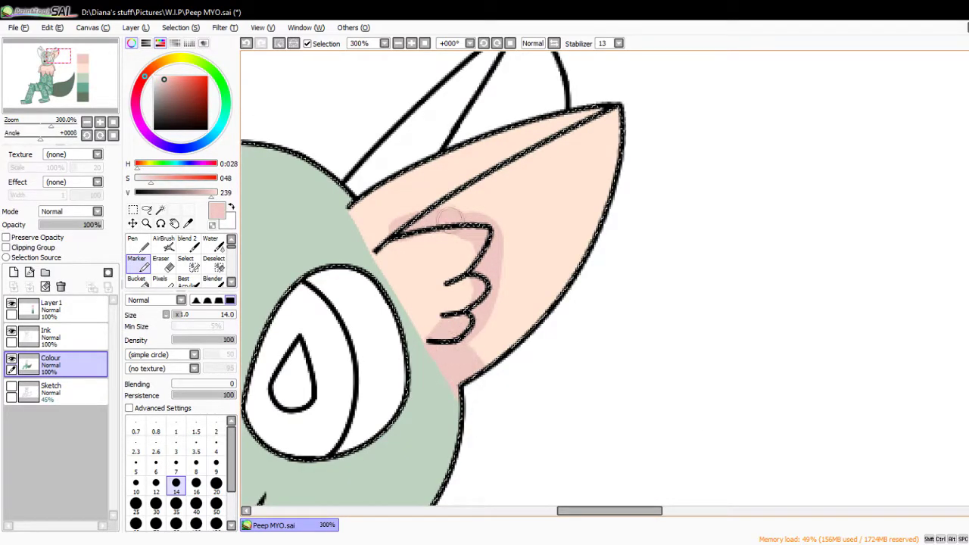
{"action": "key", "text": "g"}
{"action": "left_click", "coordinate": [538, 203]}
Paint over the pink spilling into the ear's fur tufts and folded edge with peach at brush size 7.
{"action": "key", "text": "m"}
{"action": "left_click", "coordinate": [381, 201], "text": "alt"}
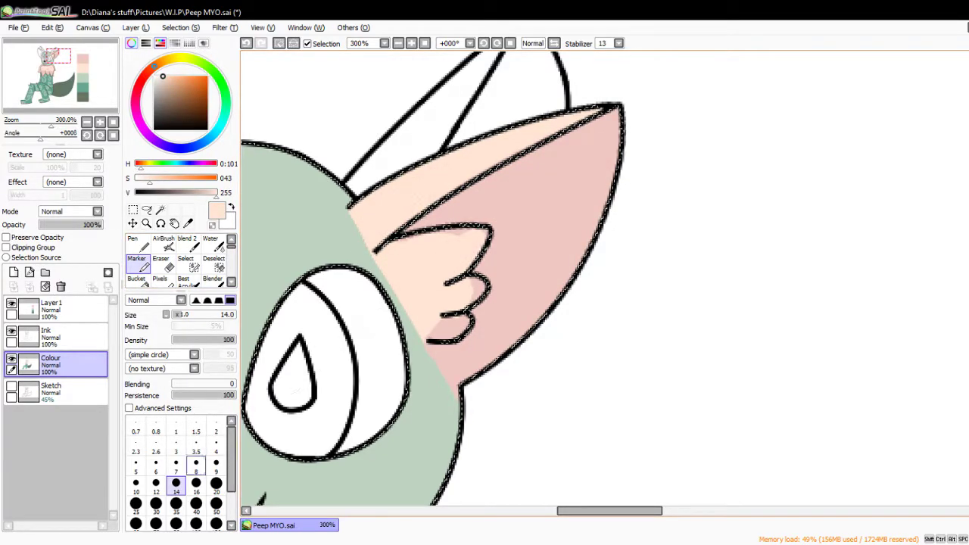
{"action": "key", "text": "bracketleft"}
{"action": "key", "text": "bracketleft"}
{"action": "key", "text": "bracketleft"}
{"action": "key", "text": "bracketleft"}
{"action": "key", "text": "bracketleft"}
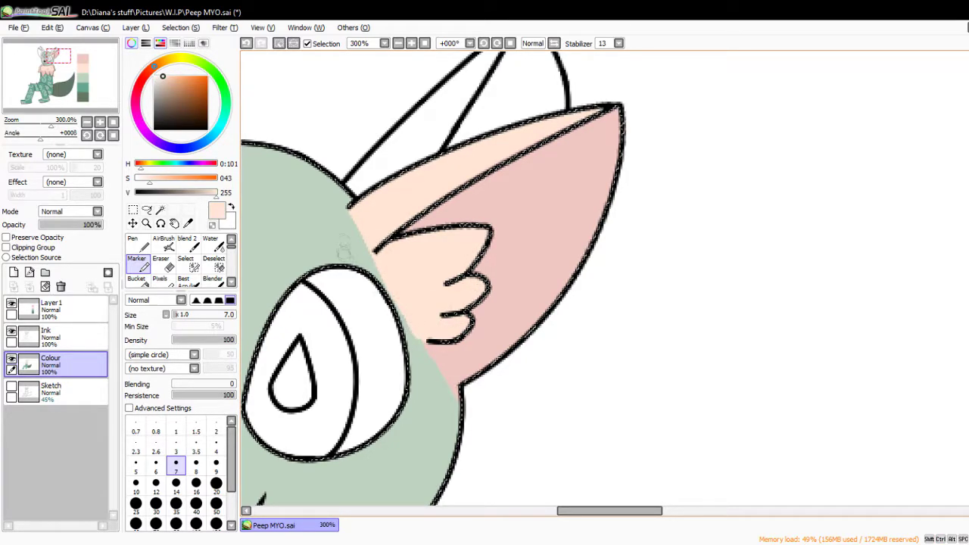
Straighten the ear's base edge with pale green and check the head in a mirrored view.
{"action": "left_click", "coordinate": [349, 245], "text": "alt"}
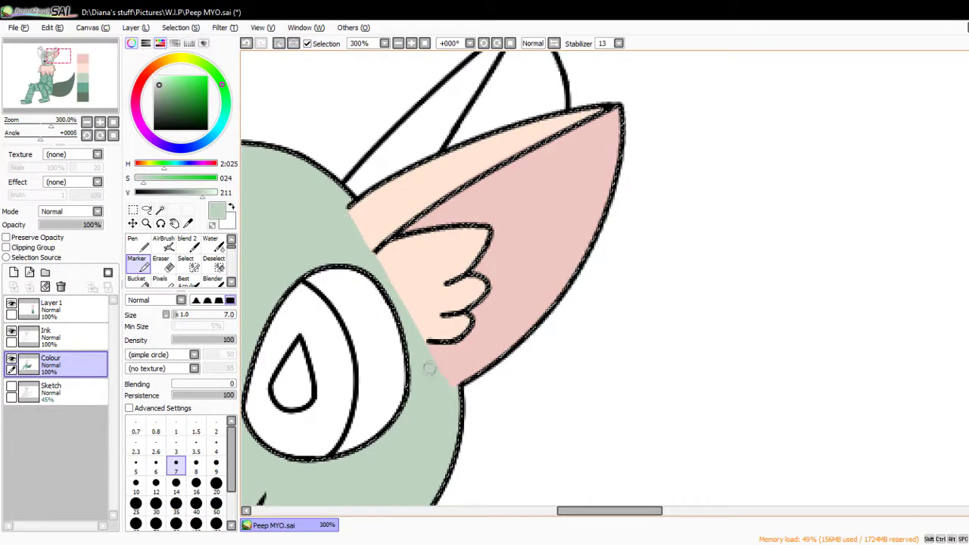
{"action": "left_click", "coordinate": [432, 273], "text": "alt"}
{"action": "key", "text": "h"}
{"action": "scroll", "coordinate": [399, 287], "scroll_direction": "down", "scroll_amount": 3}
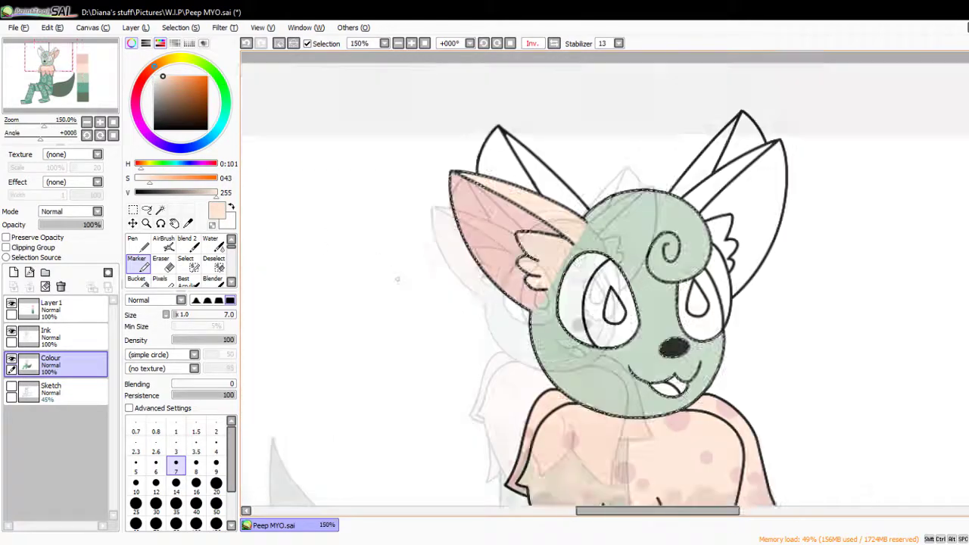
{"action": "key", "text": "h"}
{"action": "scroll", "coordinate": [398, 287], "scroll_direction": "up", "scroll_amount": 3}
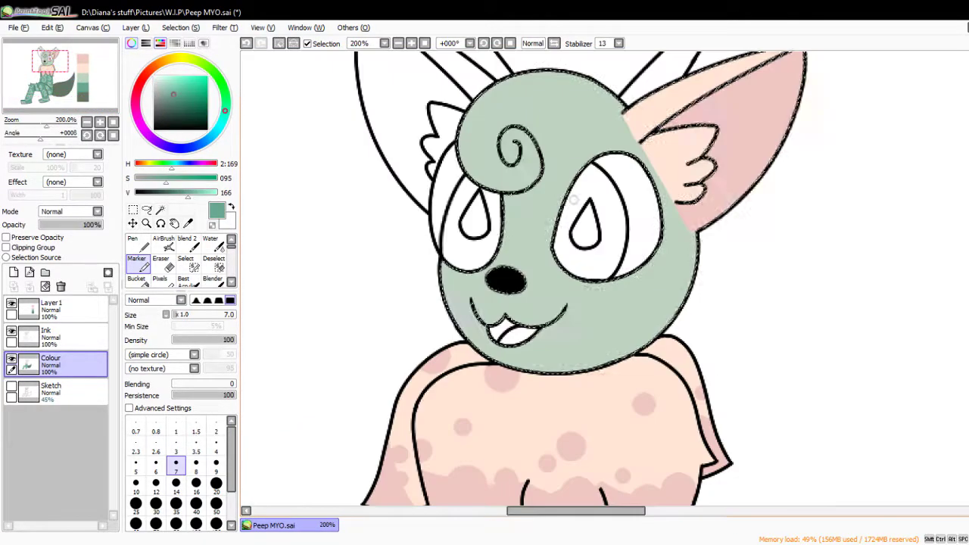
Paint the muzzle below the nose in muted teal at brush size 35 and colour the centre of the forehead curl to match.
{"action": "left_click", "coordinate": [530, 250], "text": "alt"}
{"action": "left_click", "coordinate": [176, 503]}
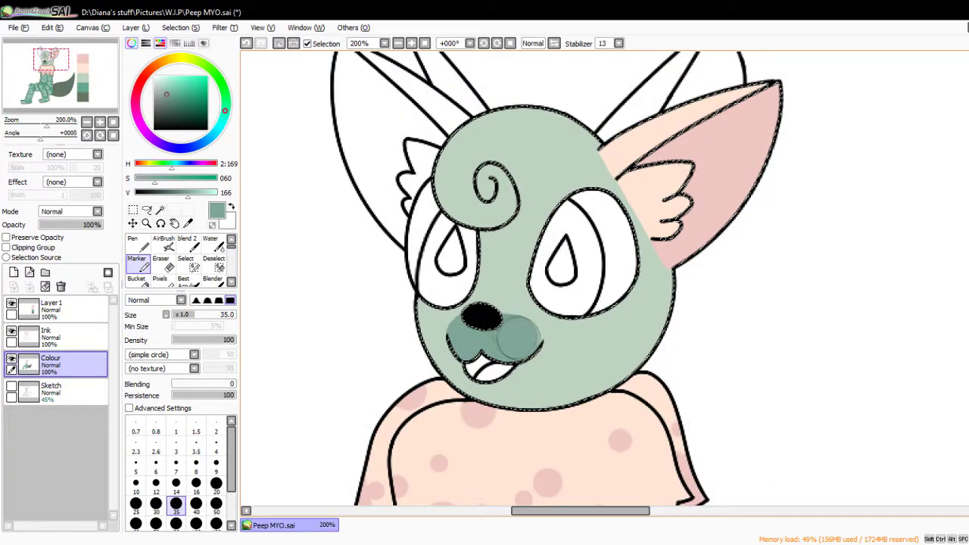
{"action": "left_click", "coordinate": [530, 170], "text": "alt"}
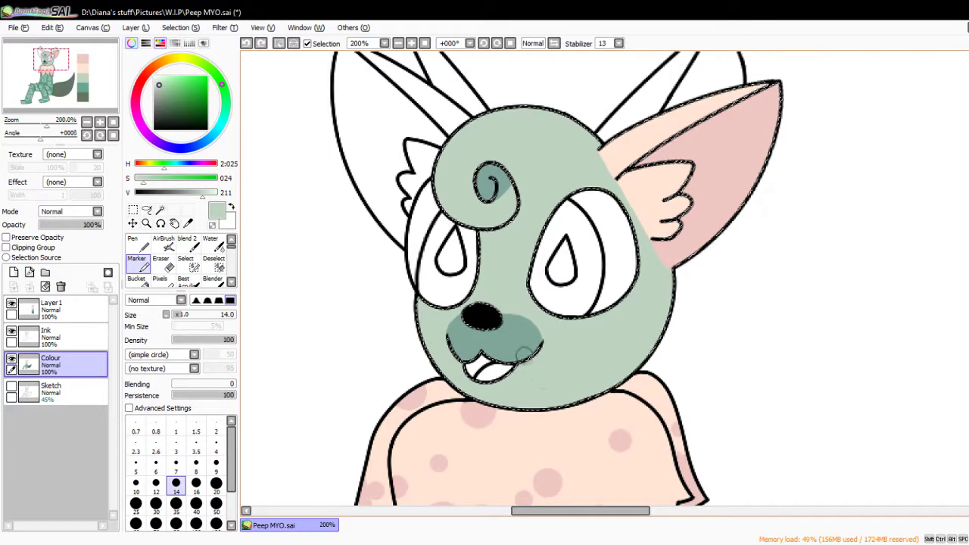
Draw size 14 muted teal stripes radiating from the spiral across the forehead curl.
{"action": "left_click", "coordinate": [499, 186], "text": "alt"}
{"action": "left_click_drag", "start_coordinate": [498, 186], "coordinate": [473, 199]}
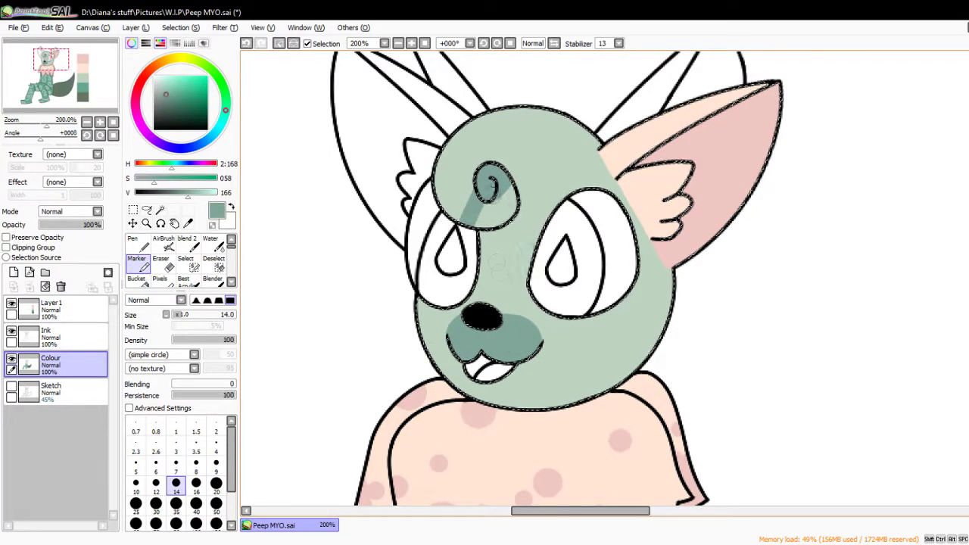
{"action": "left_click", "coordinate": [517, 231], "text": "alt"}
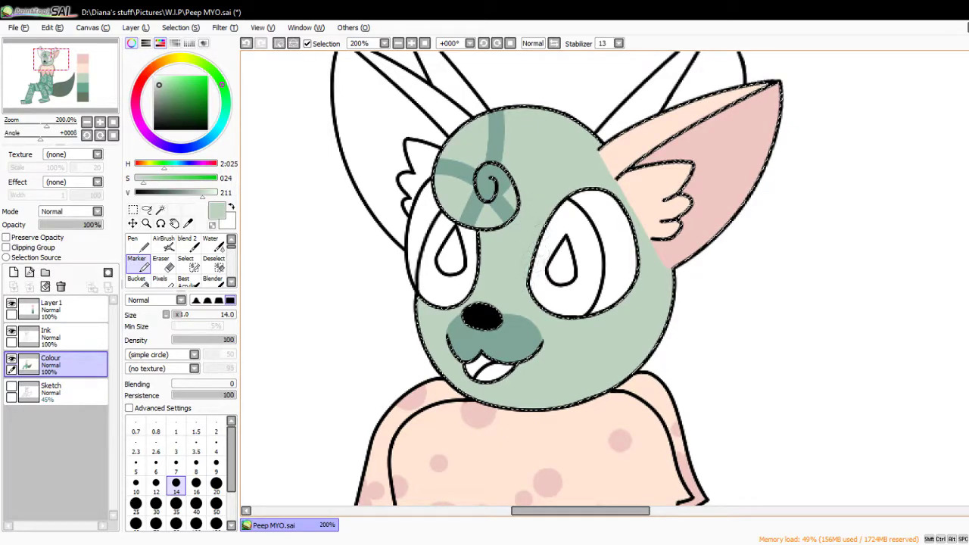
Select the sections of the neck fur with the Magic Wand on the Ink layer.
{"action": "scroll", "coordinate": [495, 260], "scroll_direction": "down", "scroll_amount": 4}
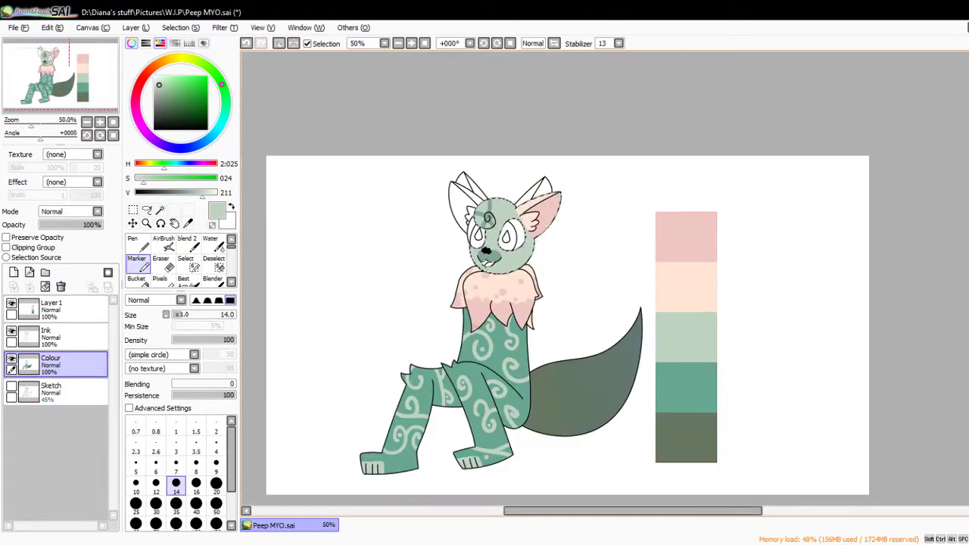
{"action": "scroll", "coordinate": [495, 260], "scroll_direction": "up", "scroll_amount": 2}
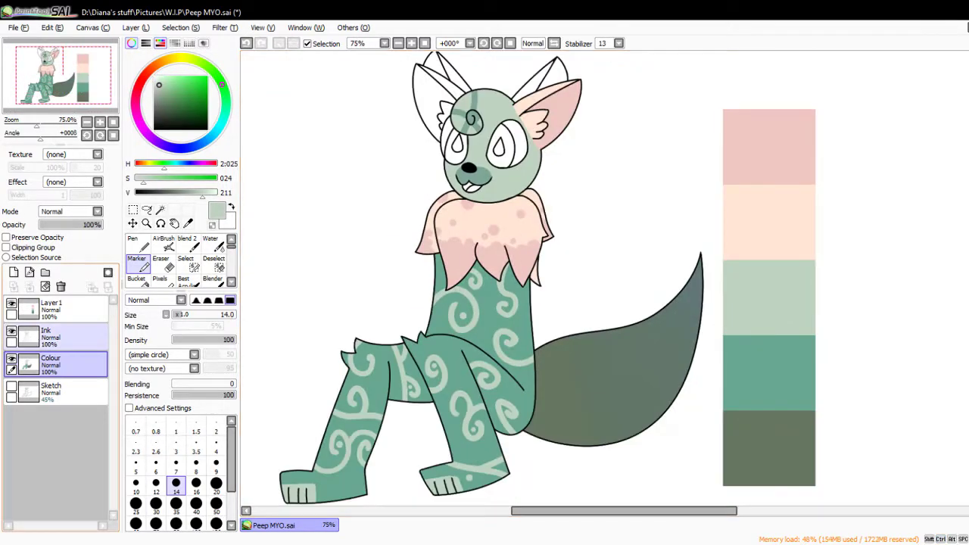
{"action": "left_click", "coordinate": [50, 337]}
{"action": "left_click", "coordinate": [160, 209]}
{"action": "left_click", "coordinate": [477, 341]}
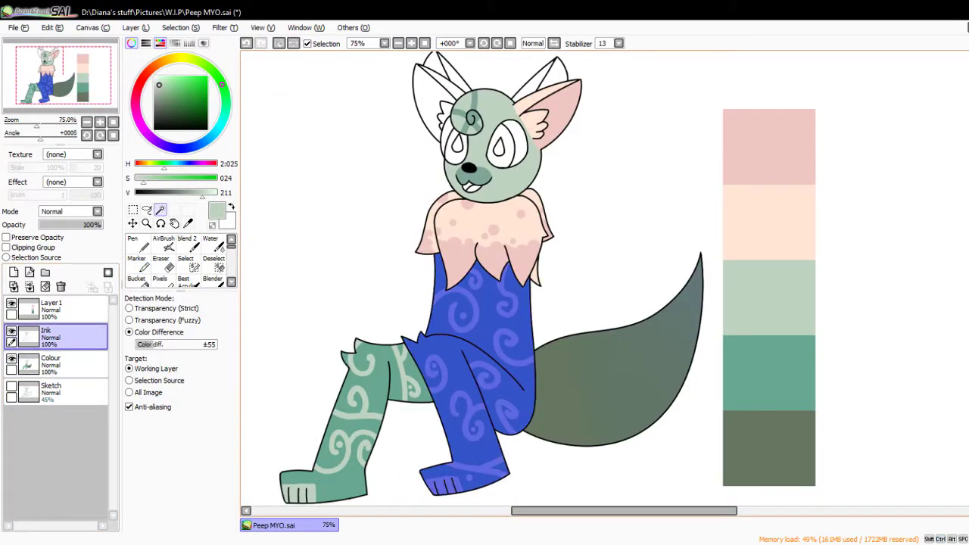
{"action": "left_click", "coordinate": [485, 242]}
{"action": "scroll", "coordinate": [485, 242], "scroll_direction": "up", "scroll_amount": 2}
{"action": "scroll", "coordinate": [485, 242], "scroll_direction": "up", "scroll_amount": 2}
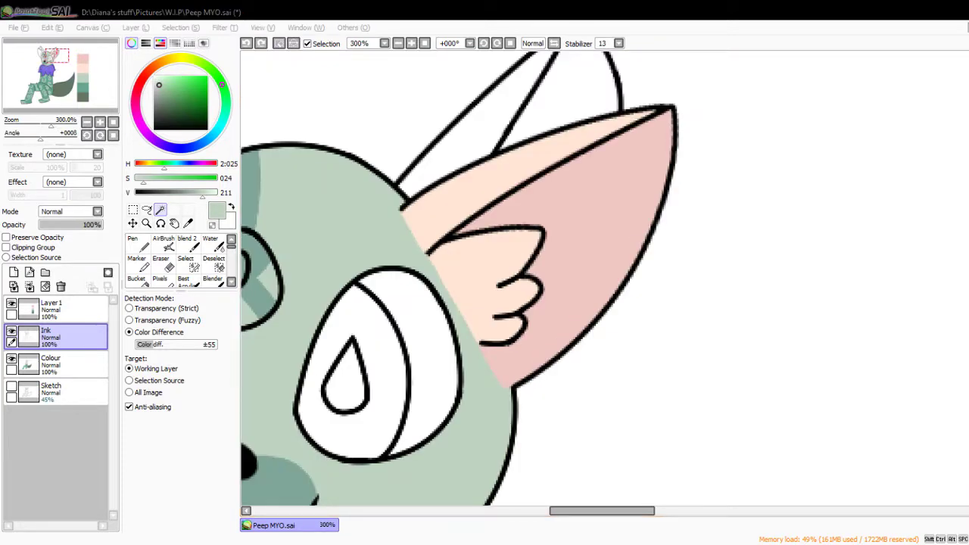
Add the coloured ear to the selection, tracing its upper edge and open base with the size 1 selection pen.
{"action": "left_click", "coordinate": [186, 261]}
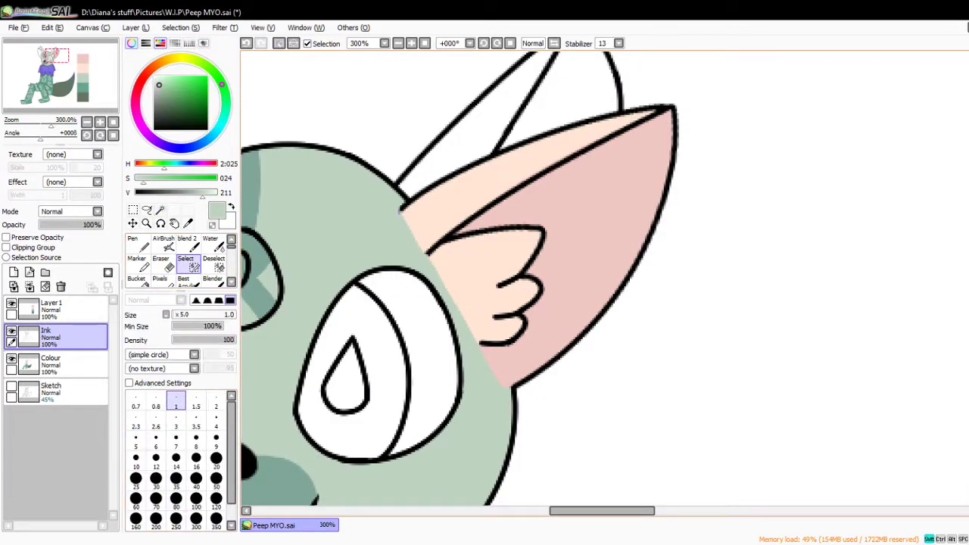
{"action": "key", "text": "ctrl+z"}
{"action": "key", "text": "ctrl+y"}
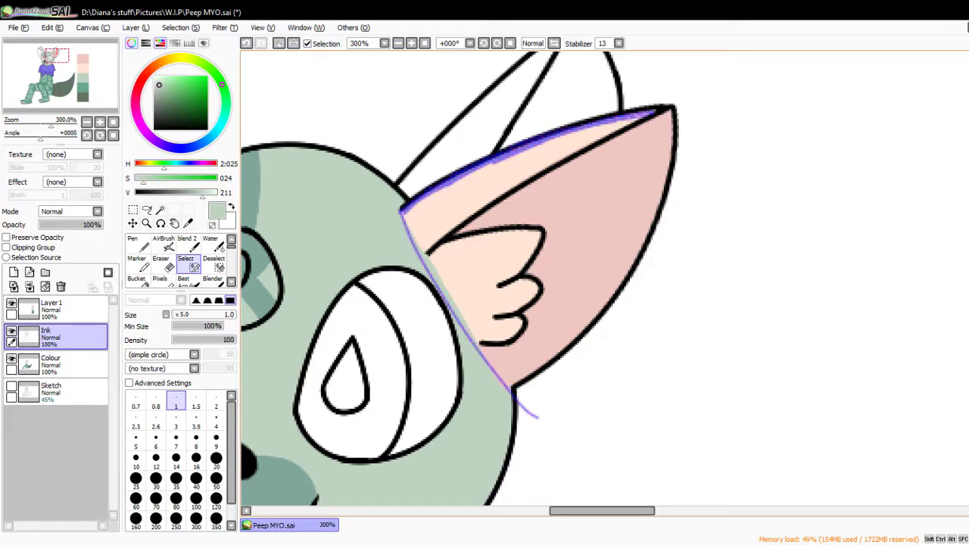
{"action": "key", "text": "h"}
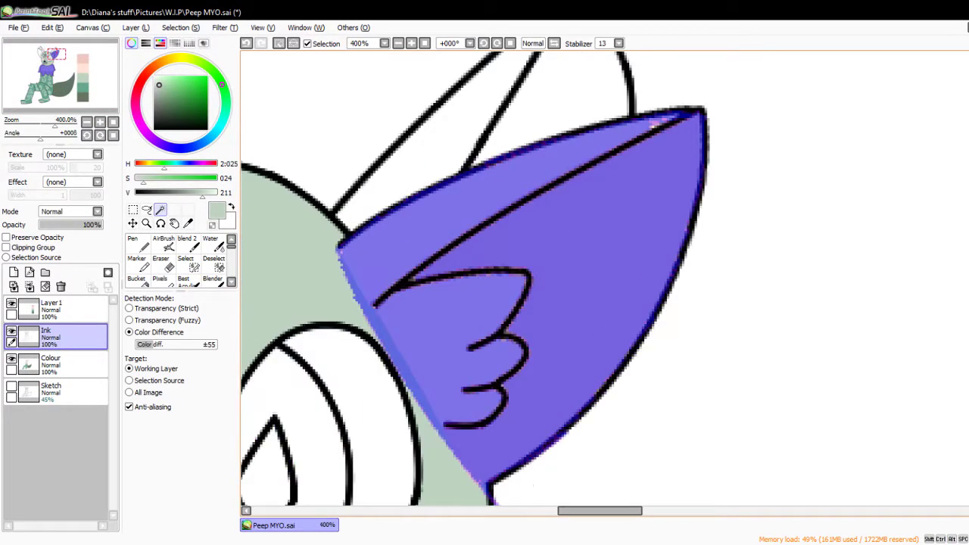
Fill the selection gaps at size 7, invert the selection, shift the green areas to a bluer teal and deselect.
{"action": "left_click", "coordinate": [185, 262]}
{"action": "key", "text": "ctrl+minus"}
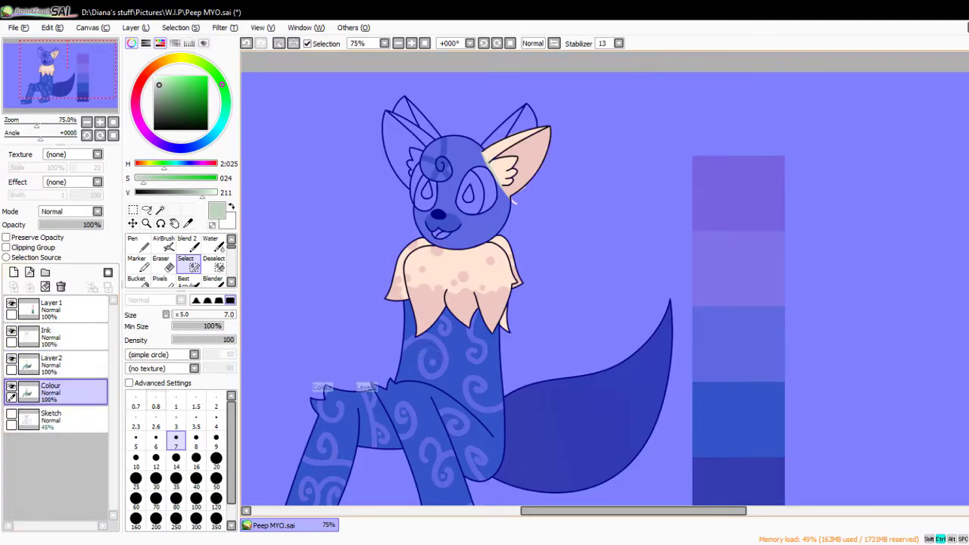
{"action": "key", "text": "ctrl+d"}
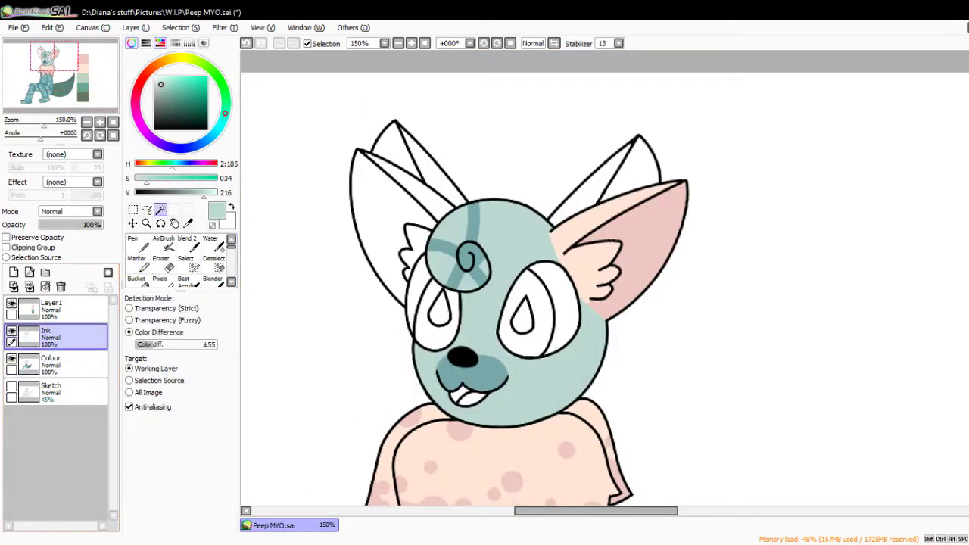
Select the three uncoloured ear interiors on the Ink layer and fill them with pink on the Colour layer.
{"action": "key", "text": "ctrl+plus"}
{"action": "left_click", "coordinate": [341, 182]}
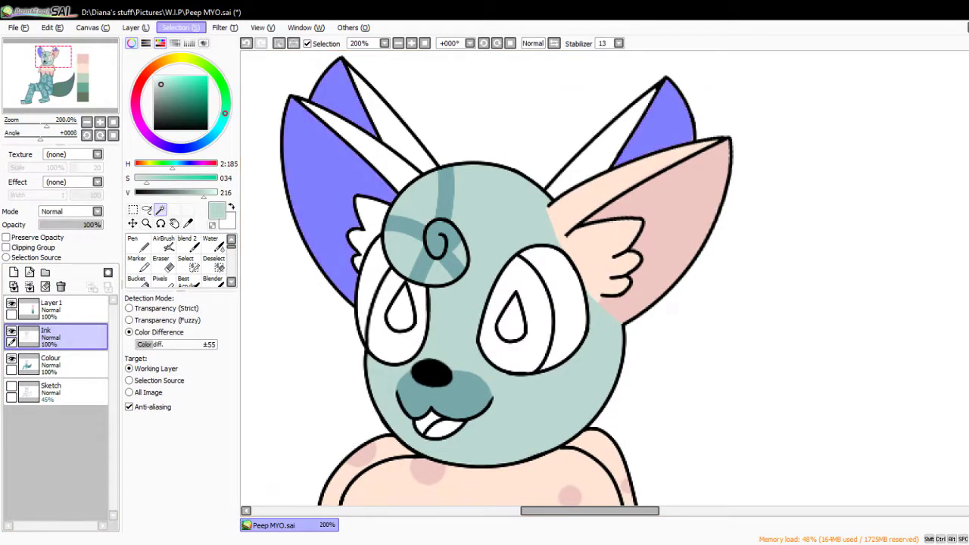
{"action": "left_click", "coordinate": [50, 365]}
{"action": "left_click", "coordinate": [136, 258]}
{"action": "left_click", "coordinate": [159, 210]}
{"action": "left_click_drag", "start_coordinate": [303, 137], "coordinate": [333, 249]}
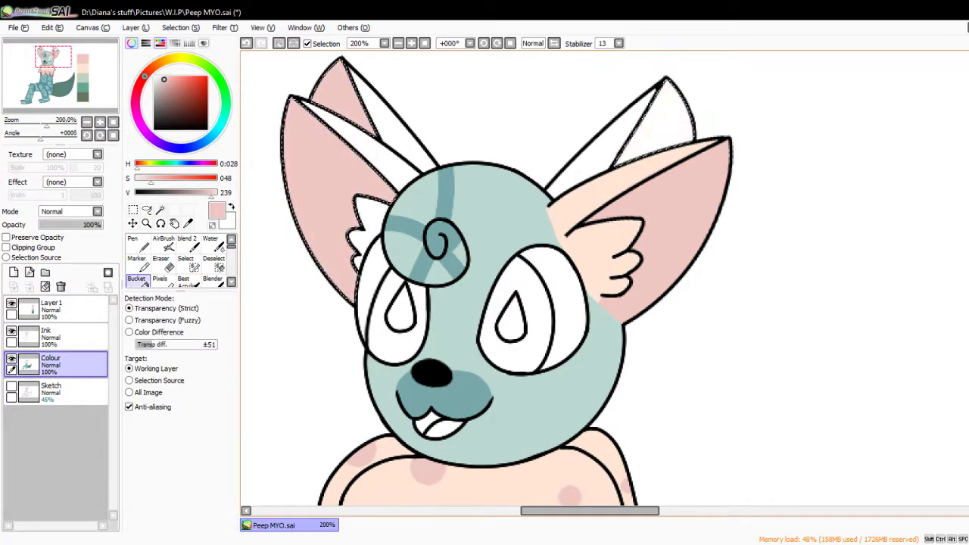
Select the remaining white ear folds and fur tufts on the Ink layer, including the tiny gap at the coloured ear's tip.
{"action": "left_click", "coordinate": [50, 337]}
{"action": "left_click", "coordinate": [363, 219]}
{"action": "left_click", "coordinate": [393, 129]}
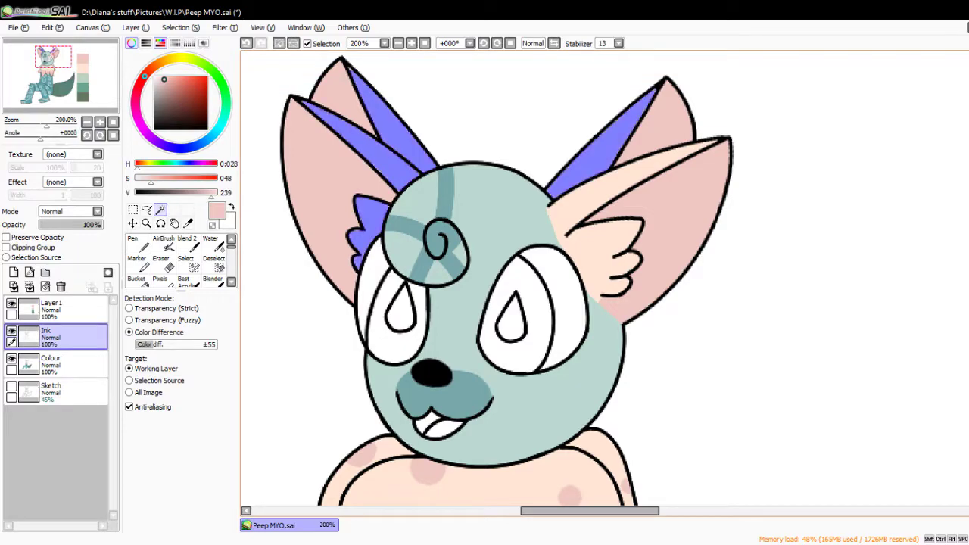
{"action": "scroll", "coordinate": [605, 277], "scroll_direction": "down", "scroll_amount": 5}
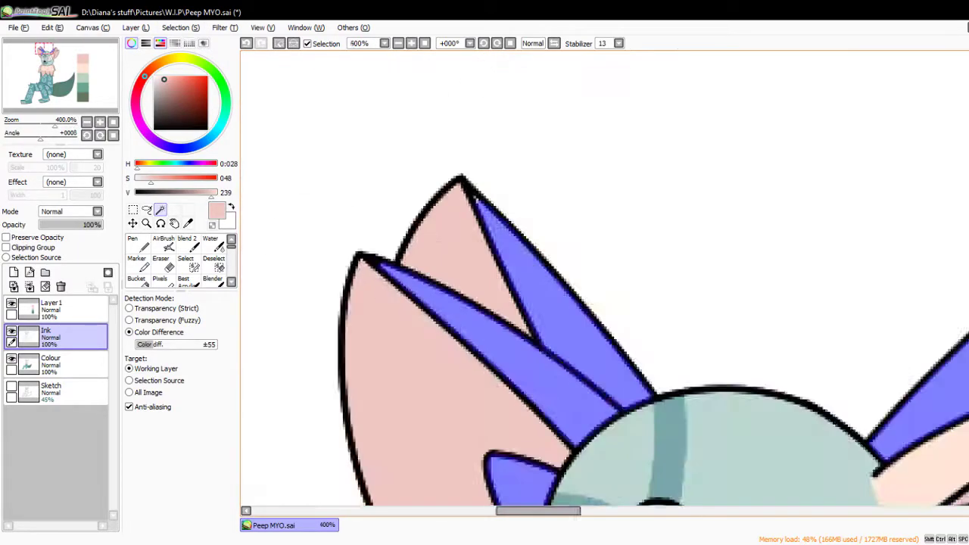
{"action": "scroll", "coordinate": [605, 277], "scroll_direction": "up", "scroll_amount": 6}
{"action": "scroll", "coordinate": [491, 187], "scroll_direction": "down", "scroll_amount": 3}
{"action": "scroll", "coordinate": [491, 186], "scroll_direction": "up", "scroll_amount": 3}
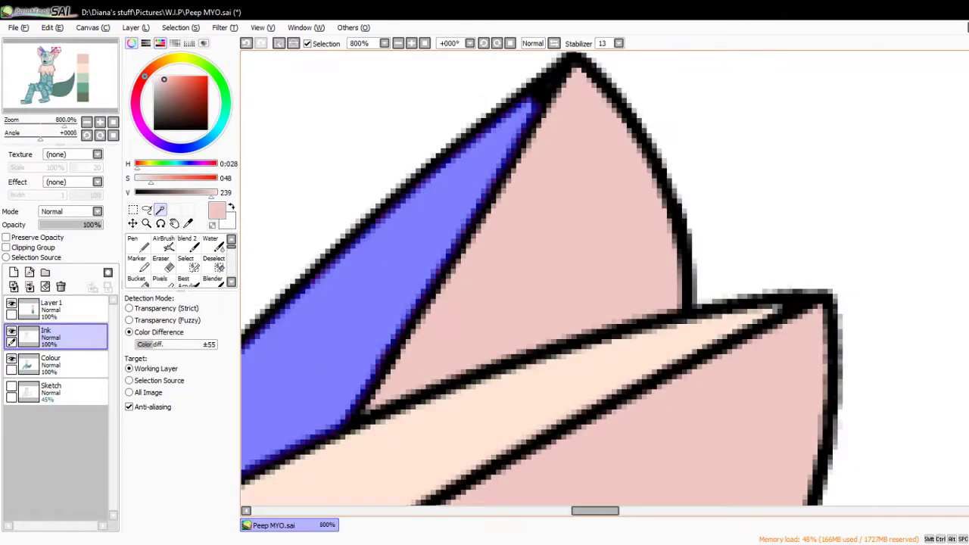
{"action": "key", "text": "ctrl+z"}
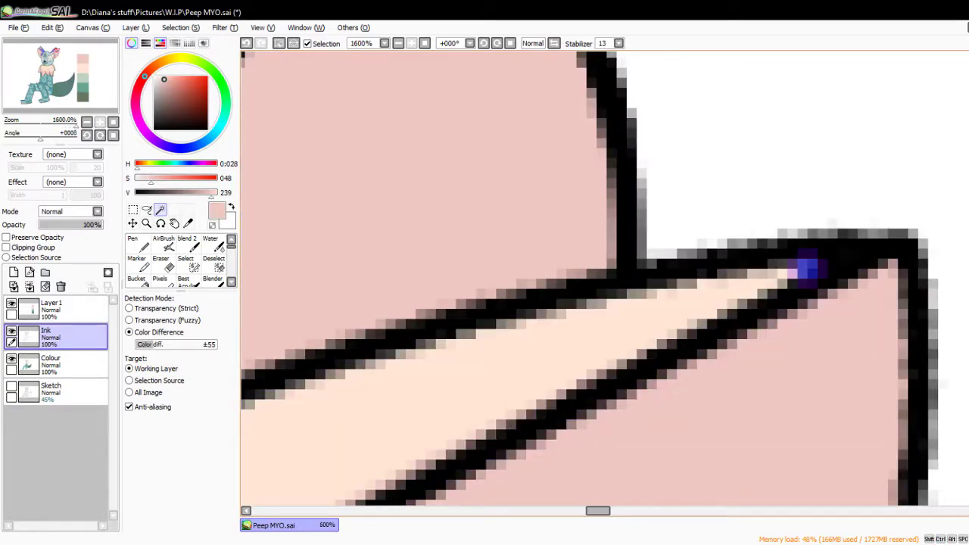
{"action": "scroll", "coordinate": [605, 277], "scroll_direction": "down", "scroll_amount": 5}
Fill the selected ear folds and fur tufts on the Colour layer with peach sampled from the coloured ear.
{"action": "left_click", "coordinate": [136, 261]}
{"action": "left_click", "coordinate": [50, 364]}
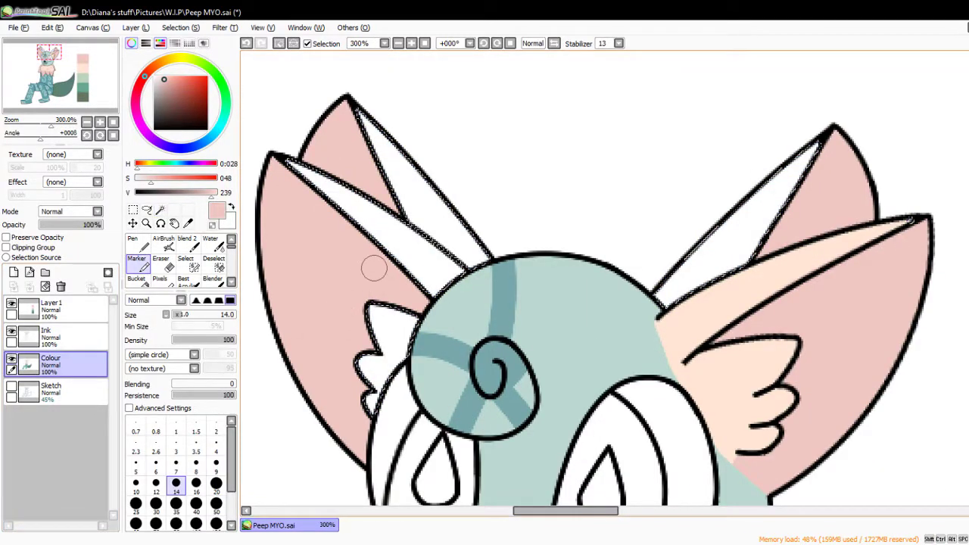
{"action": "left_click", "coordinate": [692, 309], "text": "alt"}
{"action": "left_click", "coordinate": [136, 278]}
{"action": "left_click", "coordinate": [424, 204]}
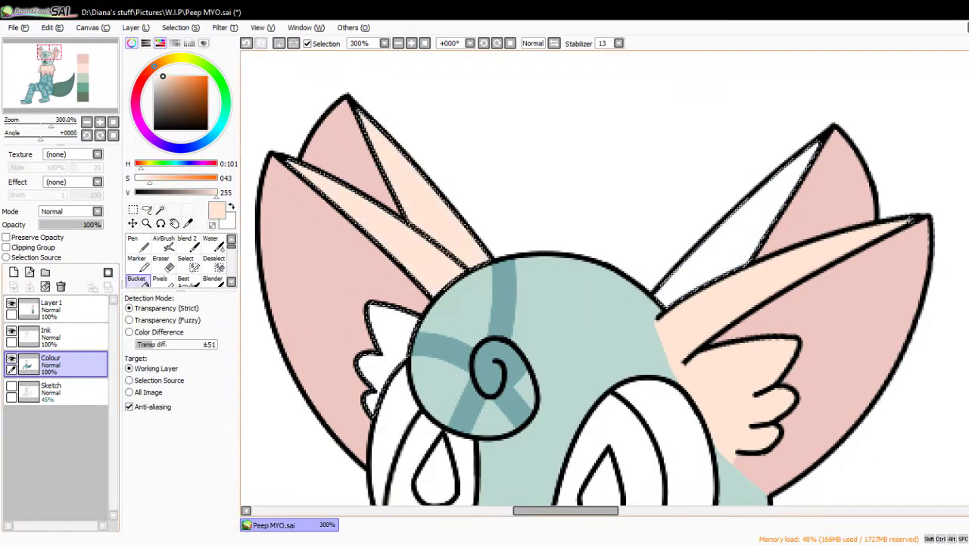
{"action": "left_click", "coordinate": [386, 341]}
{"action": "left_click", "coordinate": [735, 227]}
{"action": "key", "text": "m"}
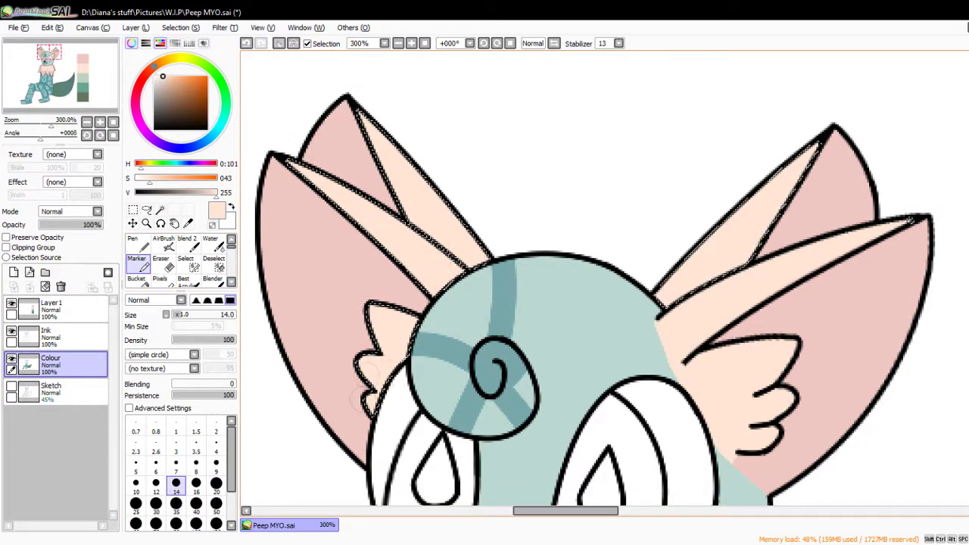
Clear the selection and save the drawing.
{"action": "scroll", "coordinate": [605, 280], "scroll_direction": "down", "scroll_amount": 6}
{"action": "scroll", "coordinate": [605, 280], "scroll_direction": "up", "scroll_amount": 2}
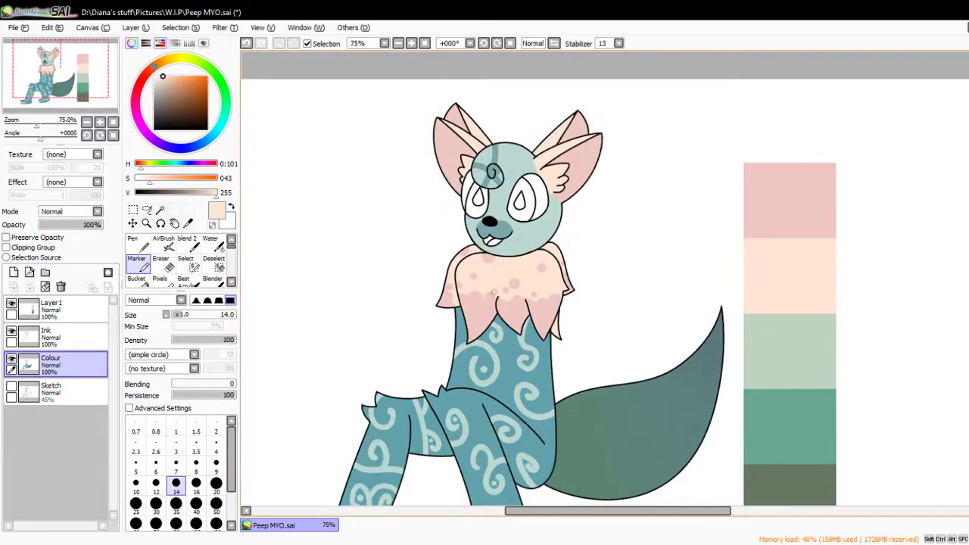
{"action": "key", "text": "ctrl+s"}
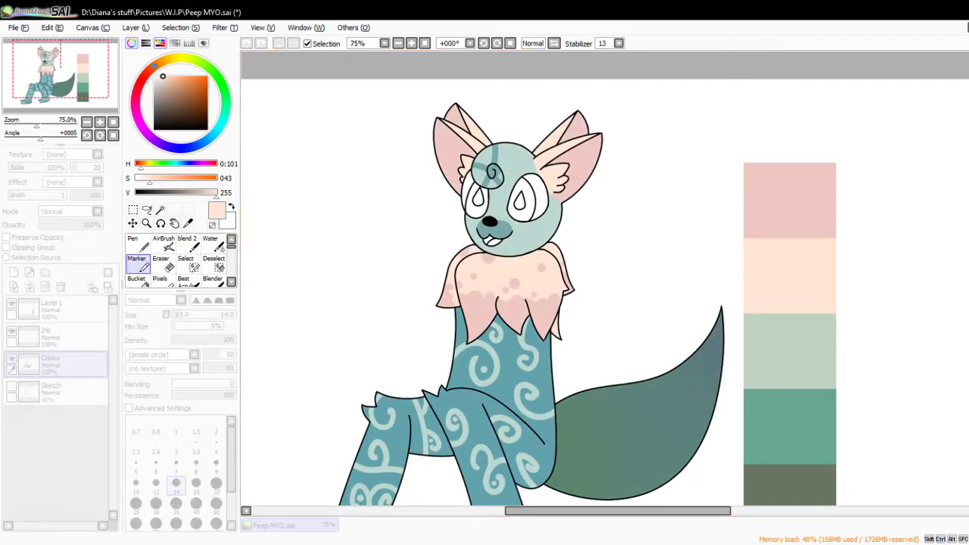
Choose a light blue with saturation 126 and value 220, and select both irises on the Ink layer.
{"action": "scroll", "coordinate": [531, 280], "scroll_direction": "up", "scroll_amount": 3}
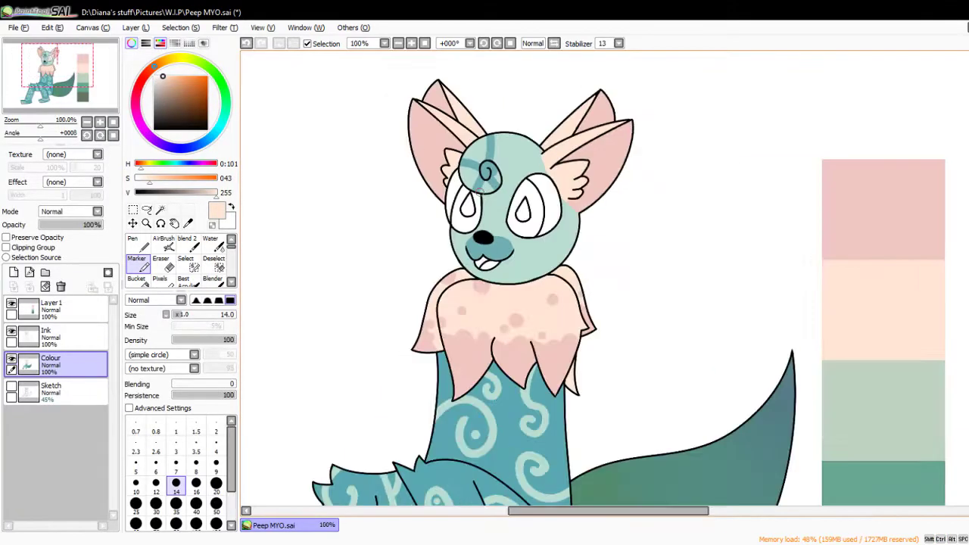
{"action": "left_click", "coordinate": [205, 193]}
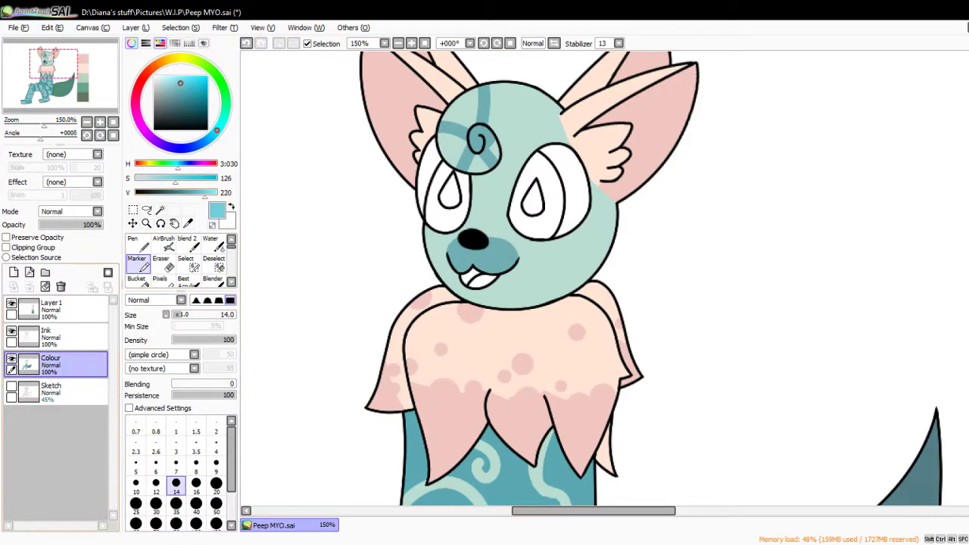
{"action": "left_click", "coordinate": [68, 337]}
{"action": "left_click", "coordinate": [160, 209]}
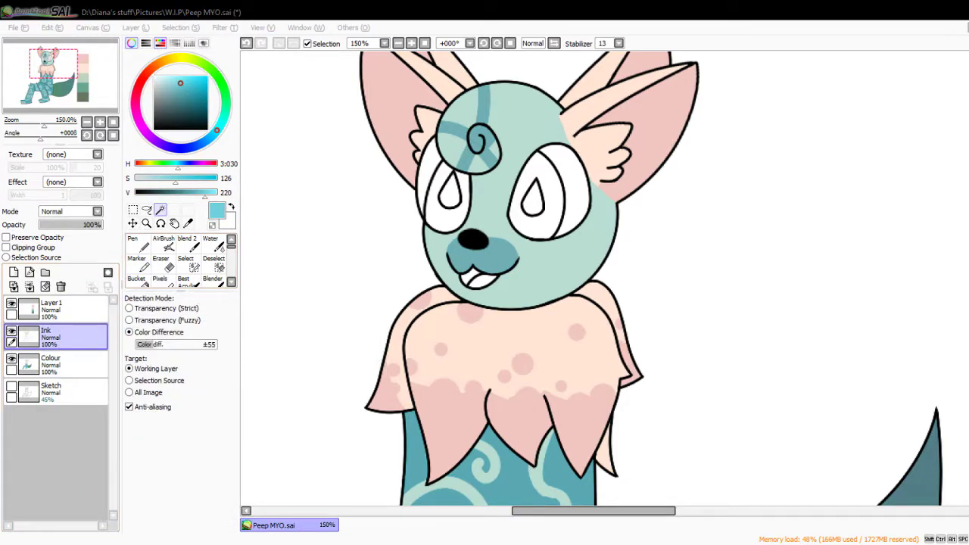
{"action": "scroll", "coordinate": [485, 204], "scroll_direction": "up", "scroll_amount": 3}
{"action": "left_click", "coordinate": [318, 227]}
{"action": "left_click", "coordinate": [583, 280]}
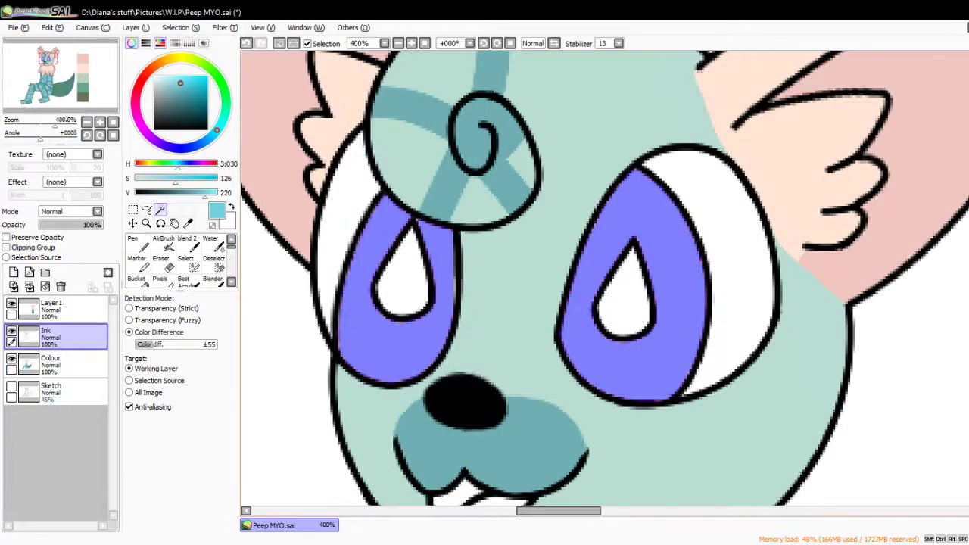
Fill both selected irises with the light blue on the Colour layer and clear the selection.
{"action": "left_click", "coordinate": [50, 363]}
{"action": "left_click", "coordinate": [136, 259]}
{"action": "left_click", "coordinate": [136, 279]}
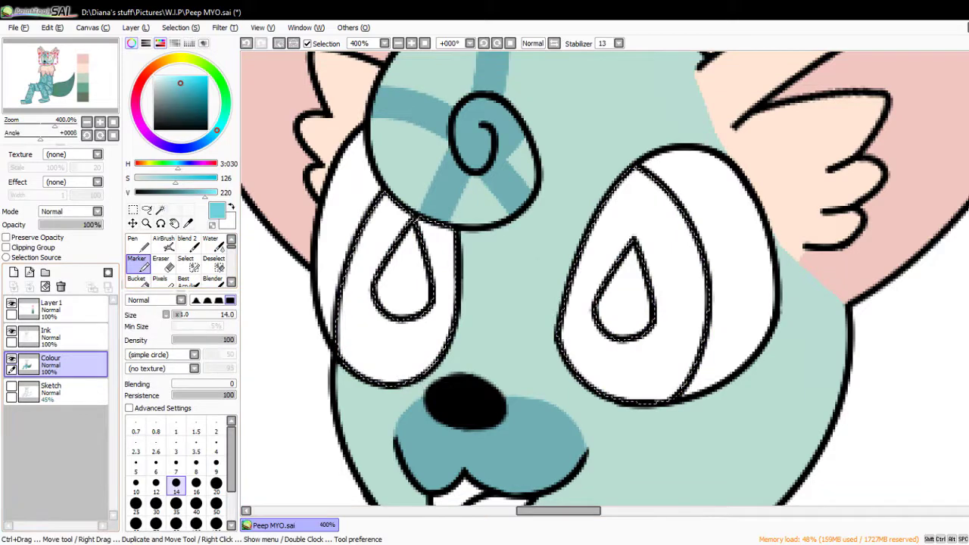
{"action": "left_click", "coordinate": [409, 348]}
{"action": "left_click", "coordinate": [606, 356]}
{"action": "key", "text": "ctrl+d"}
Select both teardrop pupils with the Magic Wand and sample the darkest green palette swatch.
{"action": "left_click", "coordinate": [160, 209]}
{"action": "left_click", "coordinate": [401, 280]}
{"action": "left_click", "coordinate": [625, 295]}
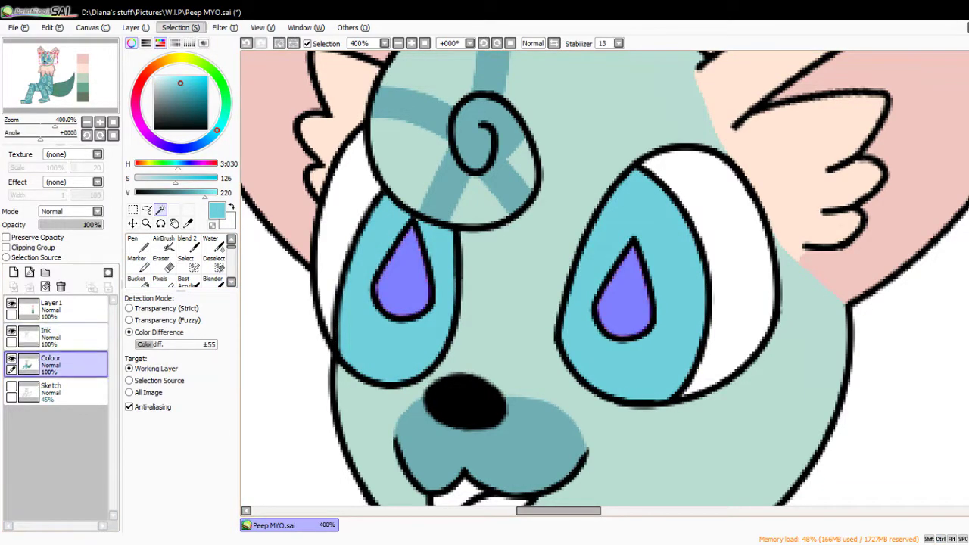
{"action": "left_click", "coordinate": [136, 258]}
{"action": "scroll", "coordinate": [741, 473], "scroll_direction": "down", "scroll_amount": 5}
{"action": "left_click", "coordinate": [742, 473], "text": "alt"}
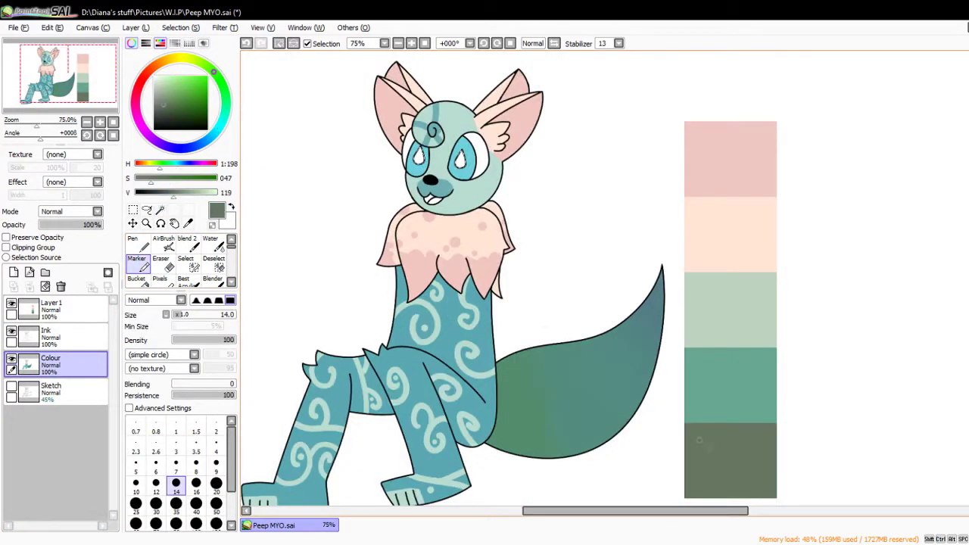
Shift the sampled green to a dark teal with saturation 112 and value 74, and set the Marker size to 35.
{"action": "left_click_drag", "start_coordinate": [163, 104], "coordinate": [163, 114]}
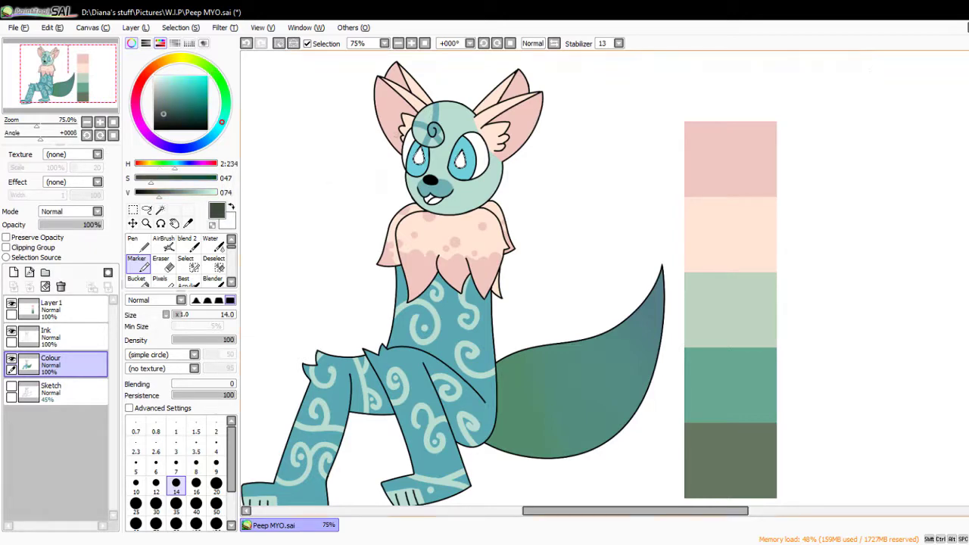
{"action": "scroll", "coordinate": [413, 131], "scroll_direction": "up", "scroll_amount": 4}
{"action": "left_click", "coordinate": [175, 503]}
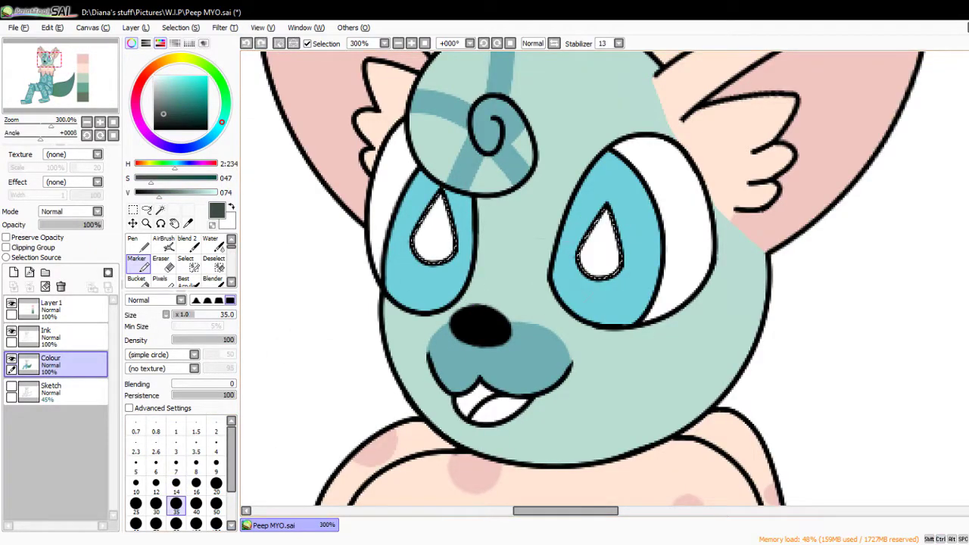
{"action": "left_click", "coordinate": [172, 113]}
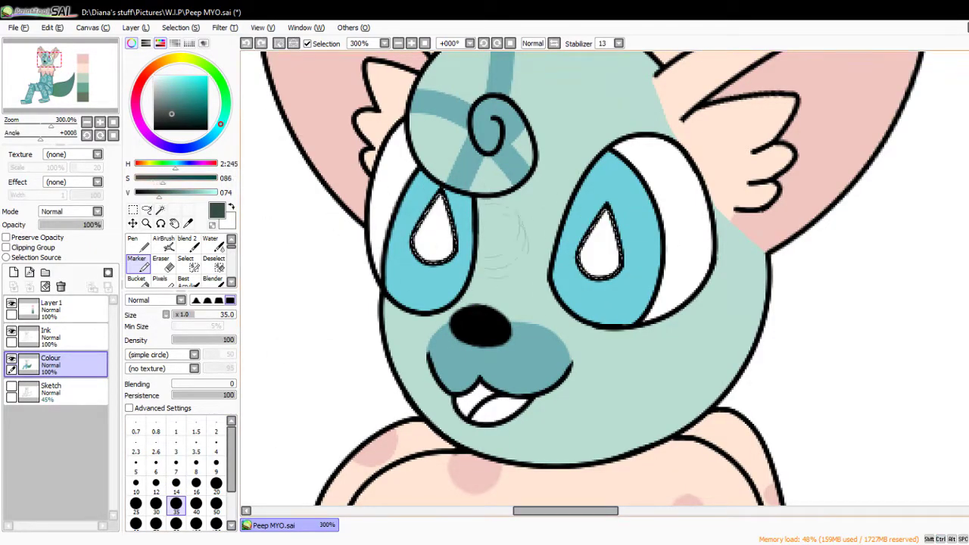
{"action": "left_click", "coordinate": [177, 113]}
Try painting the pupils in the dark teal and in a second, greyer shade, undoing both attempts.
{"action": "left_click_drag", "start_coordinate": [439, 204], "coordinate": [447, 257]}
{"action": "left_click_drag", "start_coordinate": [594, 215], "coordinate": [602, 265]}
{"action": "key", "text": "ctrl+d"}
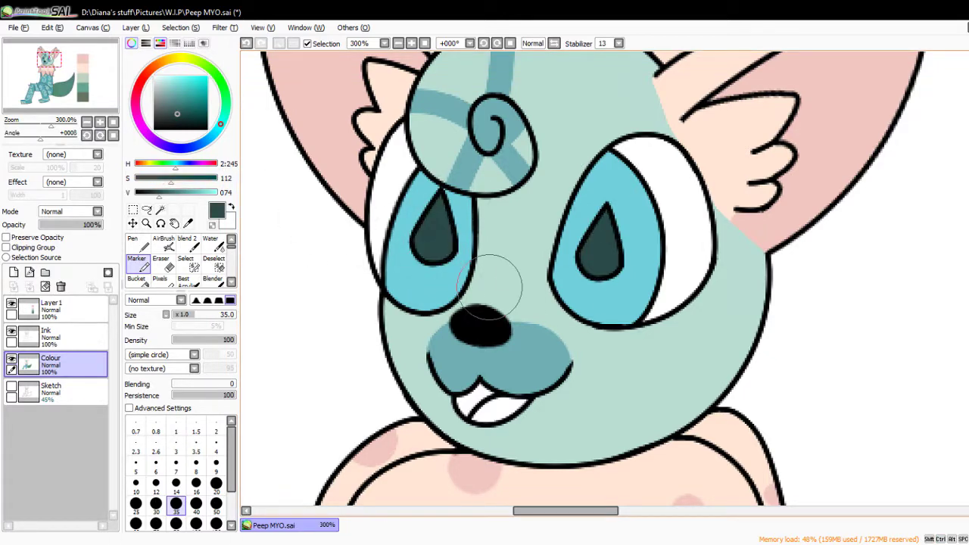
{"action": "scroll", "coordinate": [503, 275], "scroll_direction": "down", "scroll_amount": 4}
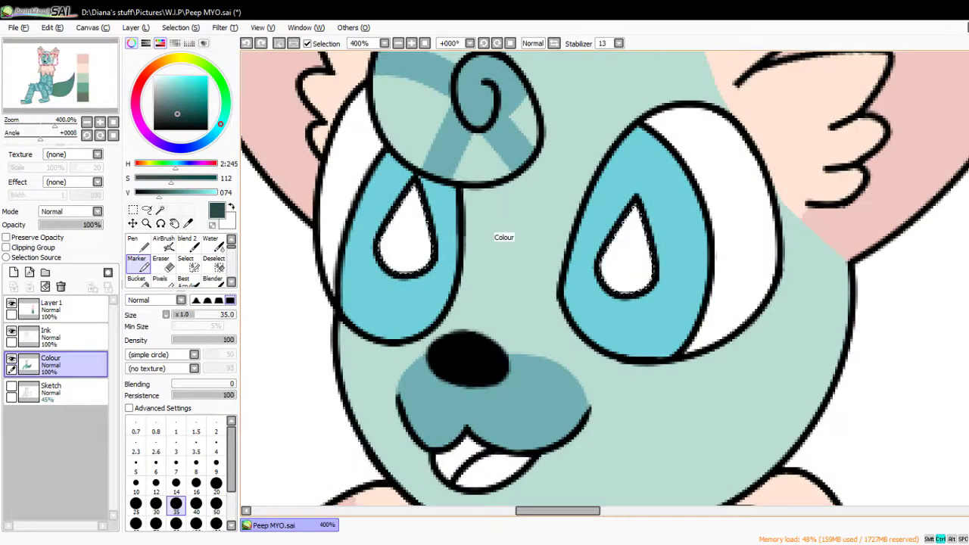
{"action": "left_click_drag", "start_coordinate": [402, 209], "coordinate": [406, 261]}
{"action": "key", "text": "ctrl+z"}
{"action": "left_click", "coordinate": [166, 106]}
{"action": "left_click_drag", "start_coordinate": [402, 208], "coordinate": [406, 261]}
{"action": "left_click_drag", "start_coordinate": [614, 212], "coordinate": [629, 288]}
{"action": "key", "text": "ctrl+z"}
{"action": "key", "text": "ctrl+z"}
Paint both pupils in a greyish teal with saturation 60 and value 142.
{"action": "left_click", "coordinate": [166, 100]}
{"action": "left_click_drag", "start_coordinate": [402, 209], "coordinate": [406, 261]}
{"action": "left_click_drag", "start_coordinate": [613, 212], "coordinate": [621, 289]}
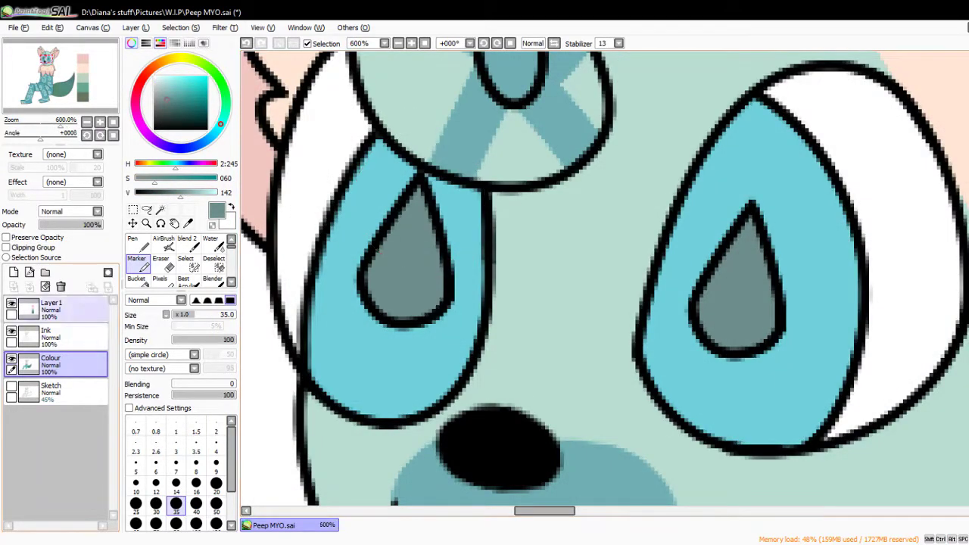
Add a layer clipped to the Ink layer and tint the left pupil's outline dark greyish teal with Marker size 14.
{"action": "left_click", "coordinate": [13, 272]}
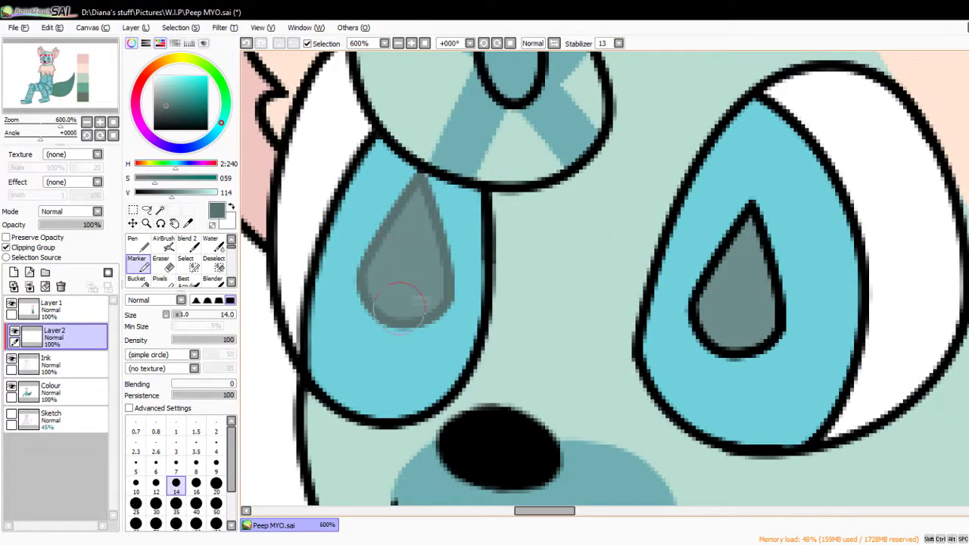
{"action": "left_click_drag", "start_coordinate": [402, 306], "coordinate": [409, 295]}
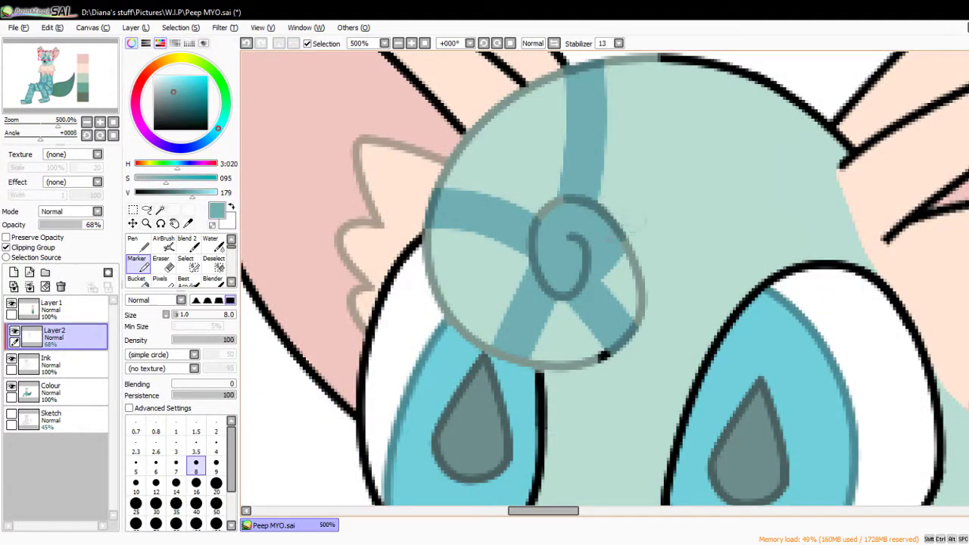
Restore the tint layer's opacity to 100%, sample the pale green of the forehead and reduce the Marker size to 3.
{"action": "left_click", "coordinate": [623, 284], "text": "alt"}
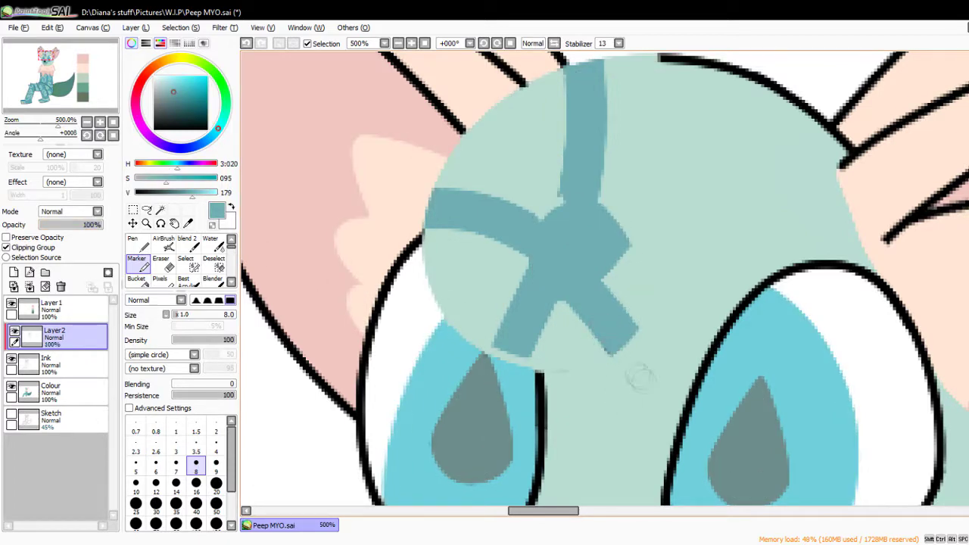
{"action": "key", "text": "bracketleft"}
{"action": "key", "text": "bracketleft"}
{"action": "key", "text": "bracketleft"}
{"action": "key", "text": "bracketleft"}
{"action": "key", "text": "bracketleft"}
{"action": "key", "text": "bracketleft"}
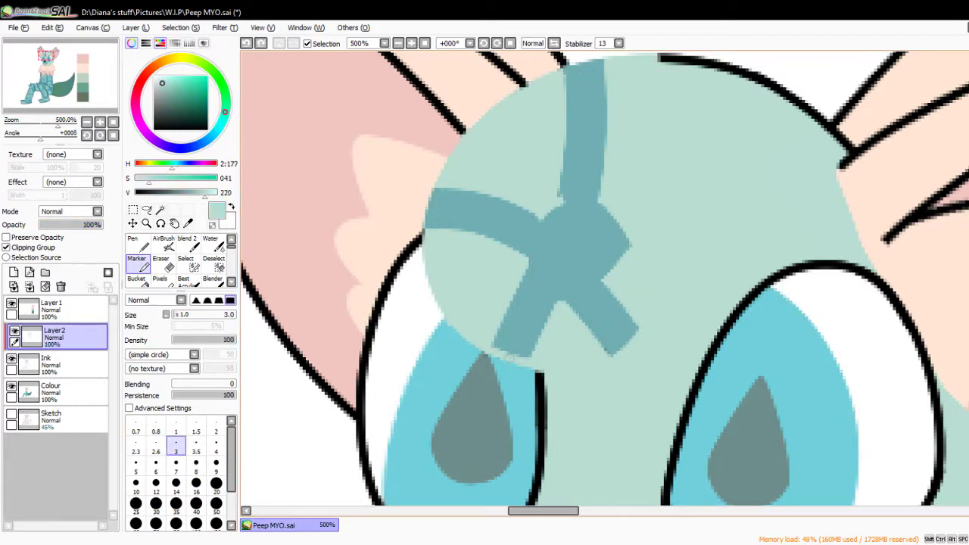
Tint the left eye's upper outline white and the lower end of the left ear's outline in sampled pink.
{"action": "left_click", "coordinate": [413, 223], "text": "alt"}
{"action": "mouse_move", "coordinate": [370, 341]}
{"action": "left_mouse_down"}
{"action": "mouse_move", "coordinate": [385, 282]}
{"action": "mouse_move", "coordinate": [420, 235]}
{"action": "left_mouse_up"}
{"action": "left_click", "coordinate": [342, 386], "text": "alt"}
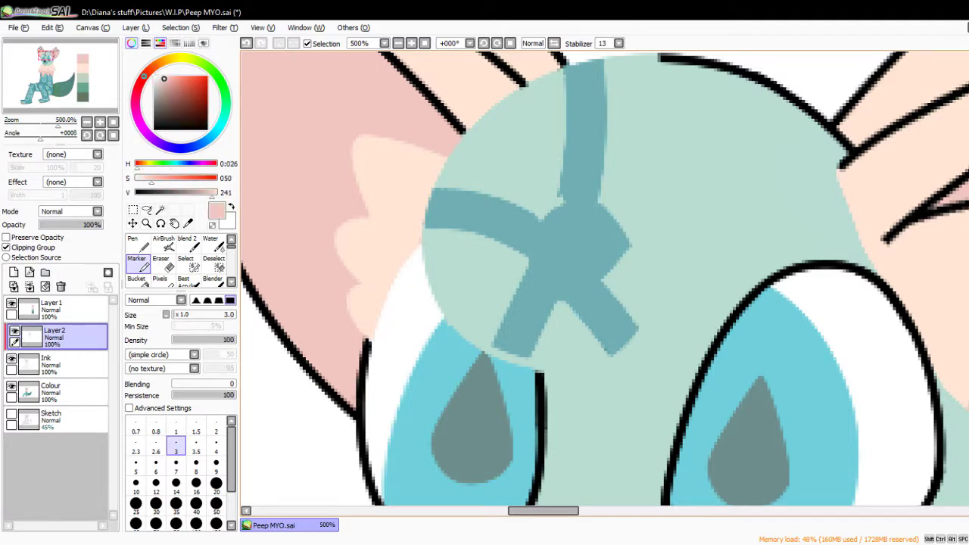
{"action": "left_click_drag", "start_coordinate": [362, 413], "coordinate": [361, 353]}
{"action": "left_click_drag", "start_coordinate": [383, 389], "coordinate": [442, 366]}
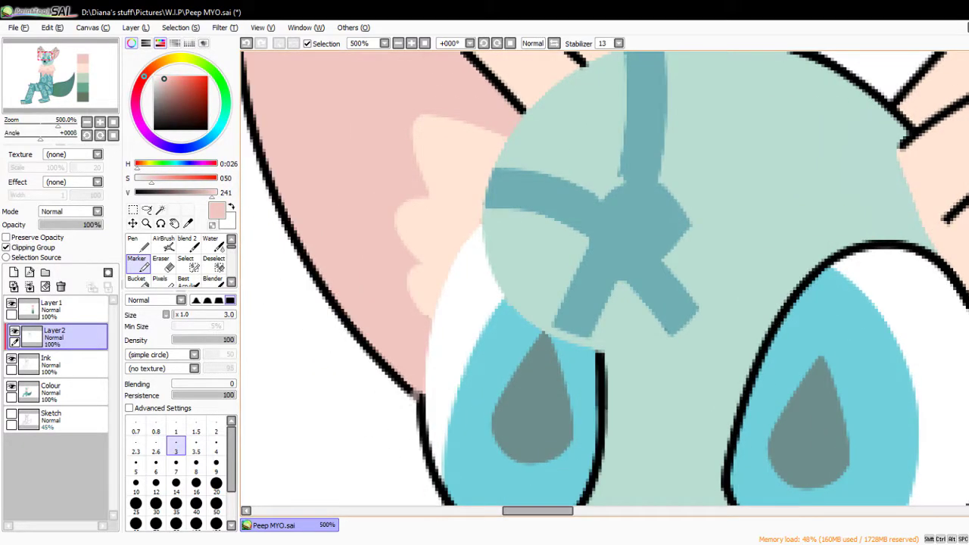
Sample the peach fur and tint the ends of the left ear's lines where they meet the head.
{"action": "scroll", "coordinate": [417, 369], "scroll_direction": "up", "scroll_amount": 3}
{"action": "left_click", "coordinate": [522, 227], "text": "alt"}
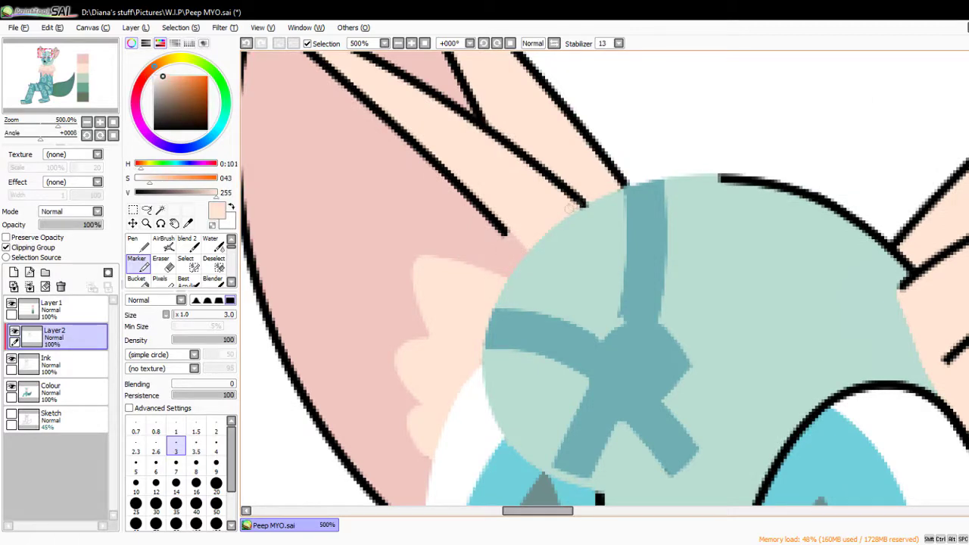
{"action": "left_click", "coordinate": [599, 190], "text": "alt"}
{"action": "scroll", "coordinate": [629, 312], "scroll_direction": "up", "scroll_amount": 3}
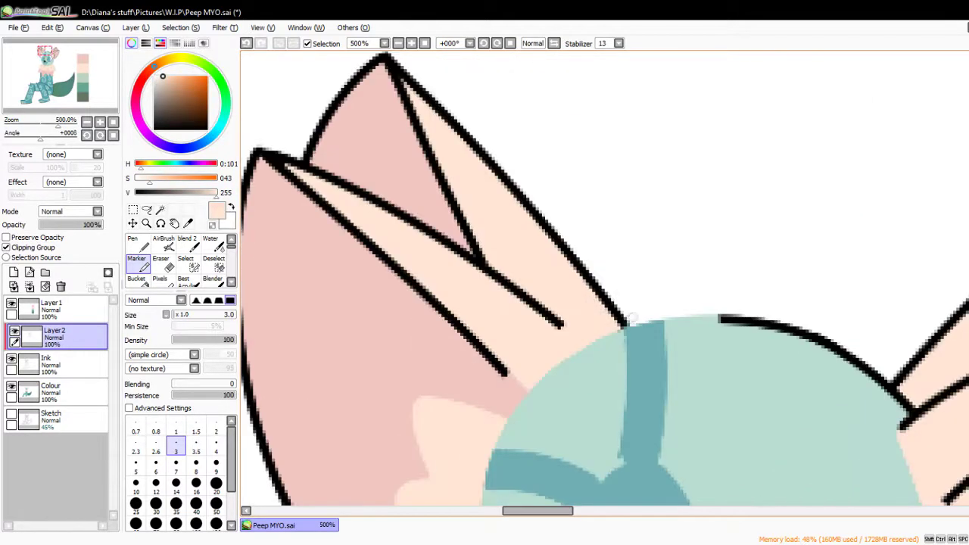
{"action": "key", "text": "minus"}
{"action": "key", "text": "minus"}
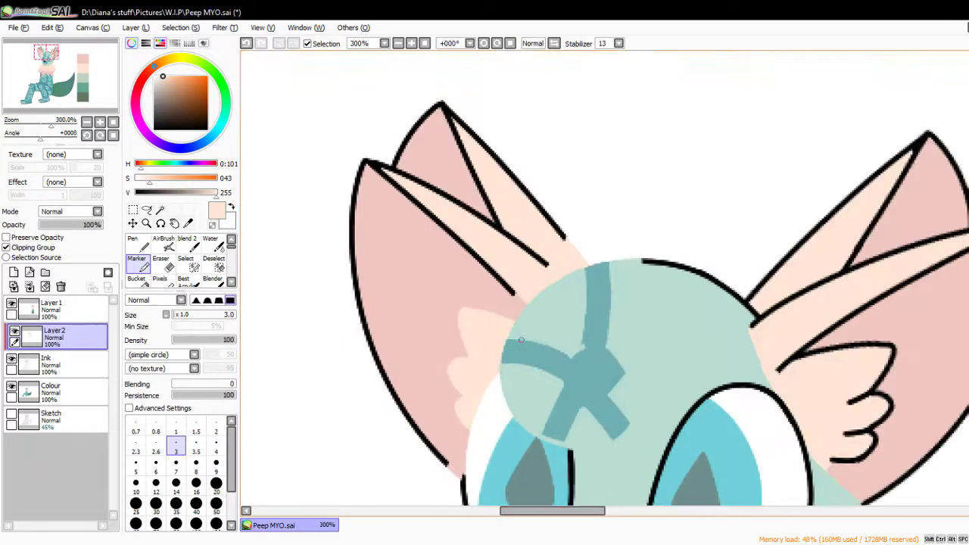
With Marker size 14, tint the left ear's remaining inner and outer lines in matching peach and pink.
{"action": "left_click", "coordinate": [175, 483]}
{"action": "mouse_move", "coordinate": [515, 277]}
{"action": "left_mouse_down"}
{"action": "mouse_move", "coordinate": [530, 231]}
{"action": "mouse_move", "coordinate": [467, 209]}
{"action": "mouse_move", "coordinate": [485, 257]}
{"action": "mouse_move", "coordinate": [523, 299]}
{"action": "mouse_move", "coordinate": [443, 93]}
{"action": "mouse_move", "coordinate": [492, 228]}
{"action": "left_mouse_up"}
{"action": "mouse_move", "coordinate": [451, 469]}
{"action": "left_mouse_down"}
{"action": "mouse_move", "coordinate": [409, 424]}
{"action": "mouse_move", "coordinate": [350, 182]}
{"action": "mouse_move", "coordinate": [417, 368]}
{"action": "mouse_move", "coordinate": [371, 307]}
{"action": "mouse_move", "coordinate": [363, 194]}
{"action": "left_mouse_up"}
{"action": "left_click", "coordinate": [417, 368], "text": "alt"}
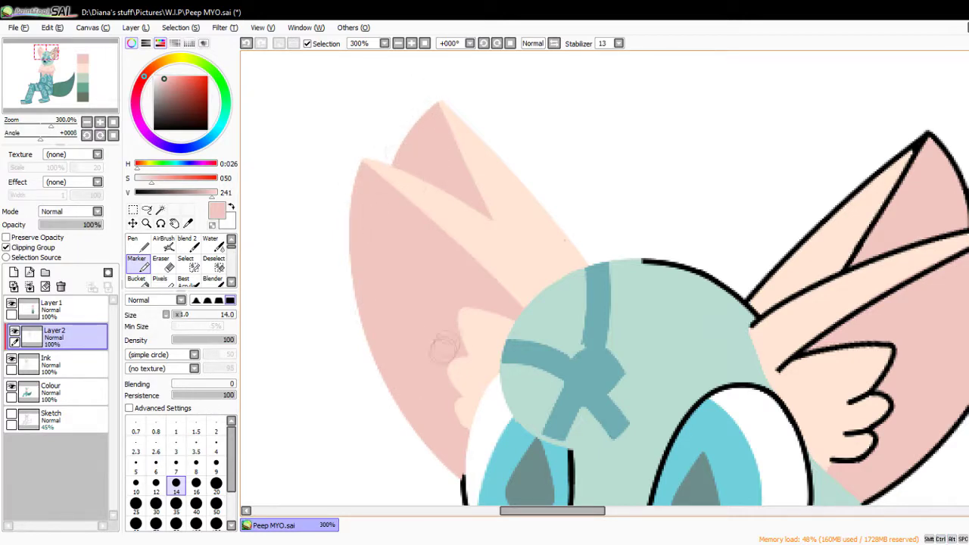
Tint the right ear's upper lines in sampled peach and the head's top outline in pale green.
{"action": "left_click", "coordinate": [514, 263], "text": "alt"}
{"action": "scroll", "coordinate": [500, 272], "scroll_direction": "right", "scroll_amount": 5}
{"action": "mouse_move", "coordinate": [490, 284]}
{"action": "left_mouse_down"}
{"action": "mouse_move", "coordinate": [667, 140]}
{"action": "mouse_move", "coordinate": [583, 265]}
{"action": "mouse_move", "coordinate": [713, 244]}
{"action": "mouse_move", "coordinate": [764, 224]}
{"action": "left_mouse_up"}
{"action": "left_click", "coordinate": [492, 324], "text": "alt"}
{"action": "left_click_drag", "start_coordinate": [501, 314], "coordinate": [385, 264]}
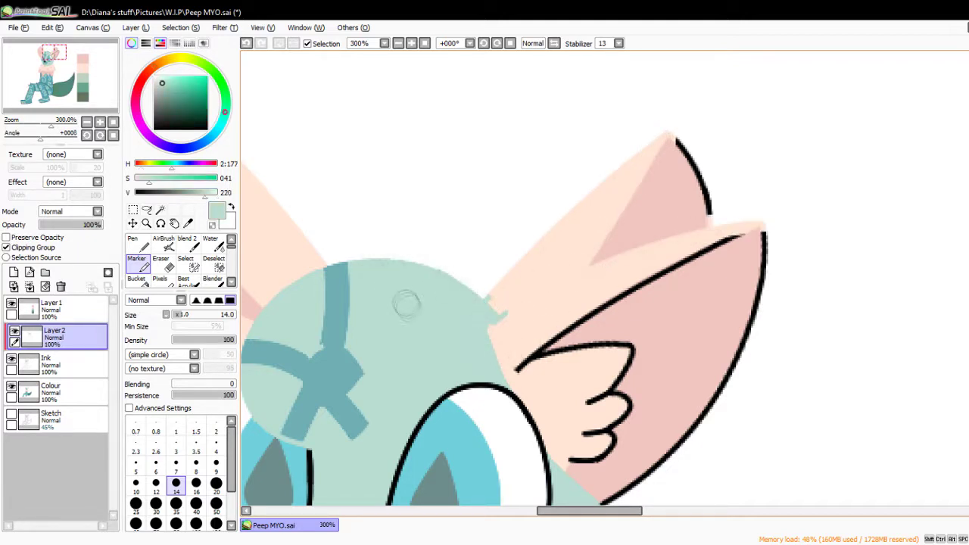
Sample the peach again and tint the right ear's inner lines and cheek tuft outlines with it.
{"action": "left_click", "coordinate": [531, 292], "text": "alt"}
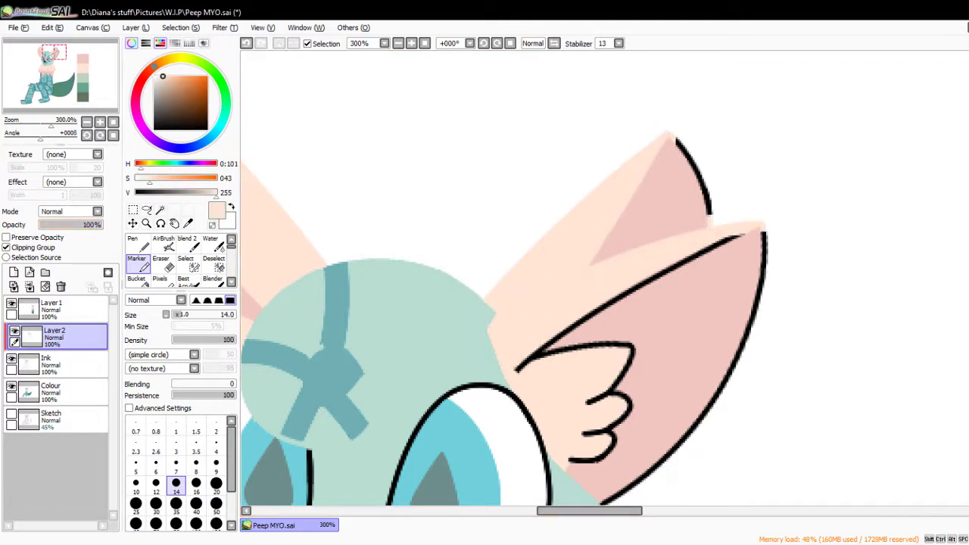
{"action": "left_click_drag", "start_coordinate": [510, 331], "coordinate": [469, 270]}
{"action": "left_click_drag", "start_coordinate": [610, 298], "coordinate": [589, 296]}
{"action": "mouse_move", "coordinate": [558, 402]}
{"action": "left_mouse_down"}
{"action": "mouse_move", "coordinate": [523, 357]}
{"action": "mouse_move", "coordinate": [574, 284]}
{"action": "left_mouse_up"}
{"action": "left_click_drag", "start_coordinate": [458, 310], "coordinate": [583, 221]}
{"action": "left_click_drag", "start_coordinate": [523, 261], "coordinate": [702, 174]}
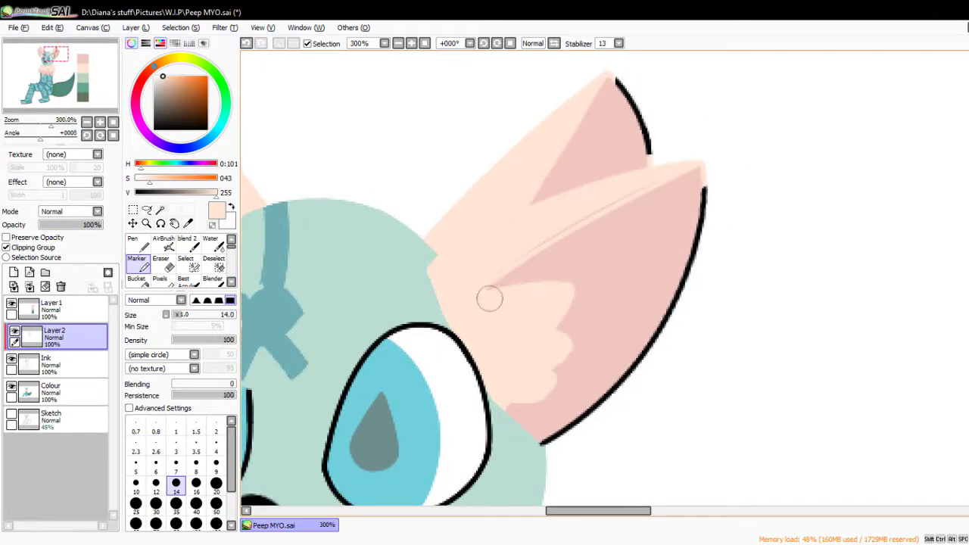
Undo the last stroke and clean the faint streaks in the right ear's peach fur on the Colour layer with Marker size 7.
{"action": "left_click", "coordinate": [451, 265], "text": "ctrl+shift"}
{"action": "key", "text": "ctrl+z"}
{"action": "key", "text": "bracketleft"}
{"action": "key", "text": "bracketleft"}
{"action": "key", "text": "bracketleft"}
{"action": "key", "text": "bracketleft"}
{"action": "key", "text": "bracketleft"}
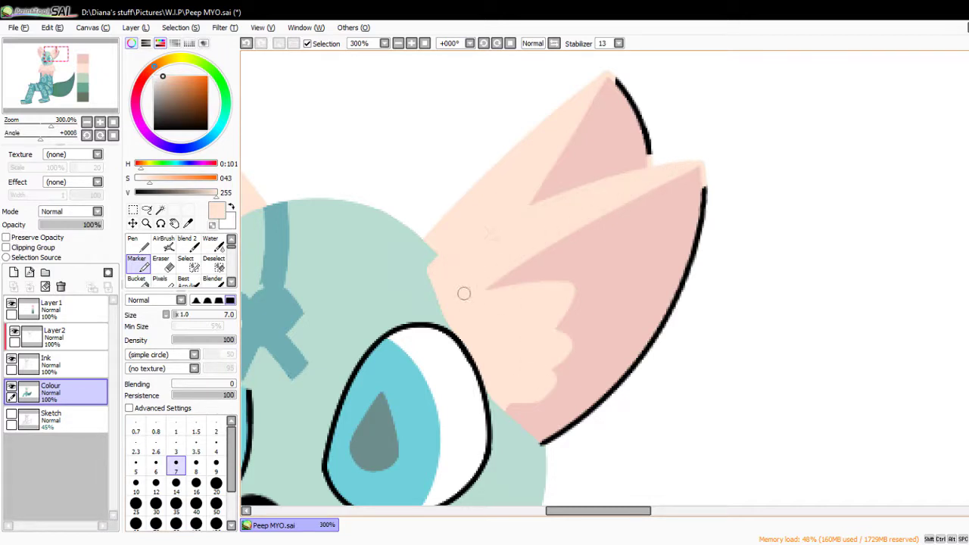
Return to the tint layer and cover the right ear's outer outlines in sampled pink, raising the Marker size to 14.
{"action": "left_click", "coordinate": [575, 235], "text": "ctrl+shift"}
{"action": "left_click", "coordinate": [701, 178], "text": "alt"}
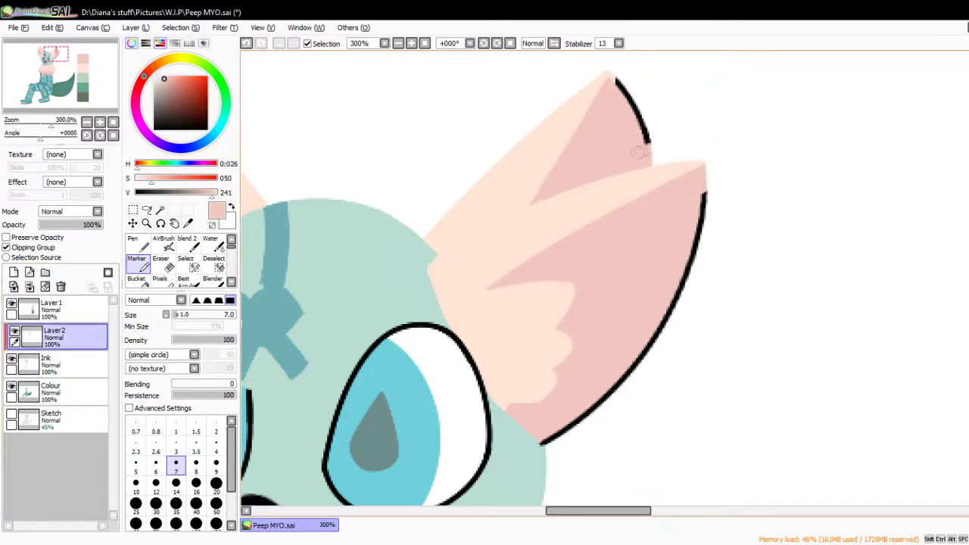
{"action": "key", "text": "bracketright"}
{"action": "key", "text": "bracketright"}
{"action": "key", "text": "bracketright"}
{"action": "key", "text": "bracketright"}
{"action": "key", "text": "bracketright"}
{"action": "mouse_move", "coordinate": [561, 434]}
{"action": "left_mouse_down"}
{"action": "mouse_move", "coordinate": [608, 407]}
{"action": "mouse_move", "coordinate": [710, 190]}
{"action": "left_mouse_up"}
{"action": "scroll", "coordinate": [442, 227], "scroll_direction": "up", "scroll_amount": 2}
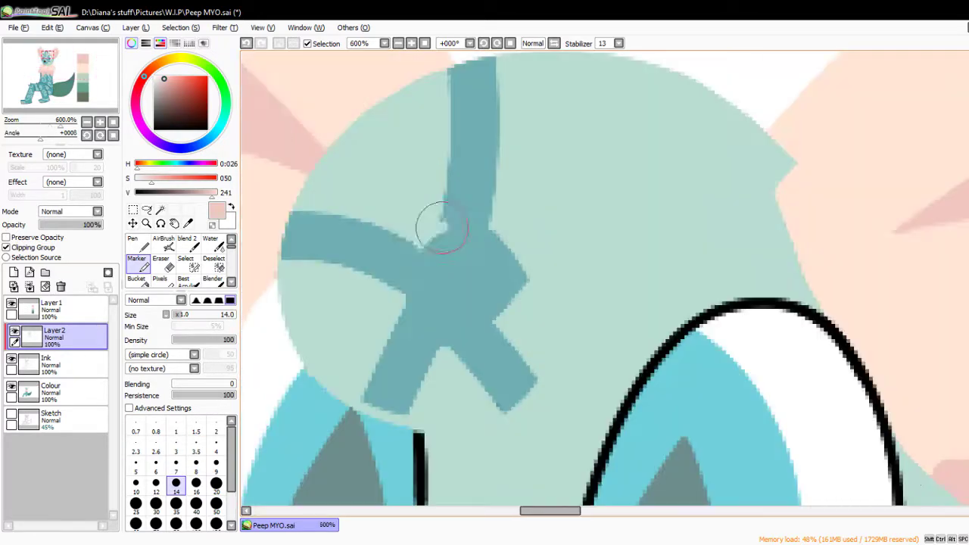
Sample the teal forehead marking and smooth its notched upper junction with Marker size 7.
{"action": "left_click", "coordinate": [432, 267], "text": "alt"}
{"action": "key", "text": "bracketleft"}
{"action": "key", "text": "bracketleft"}
{"action": "key", "text": "bracketleft"}
{"action": "key", "text": "bracketleft"}
{"action": "key", "text": "bracketleft"}
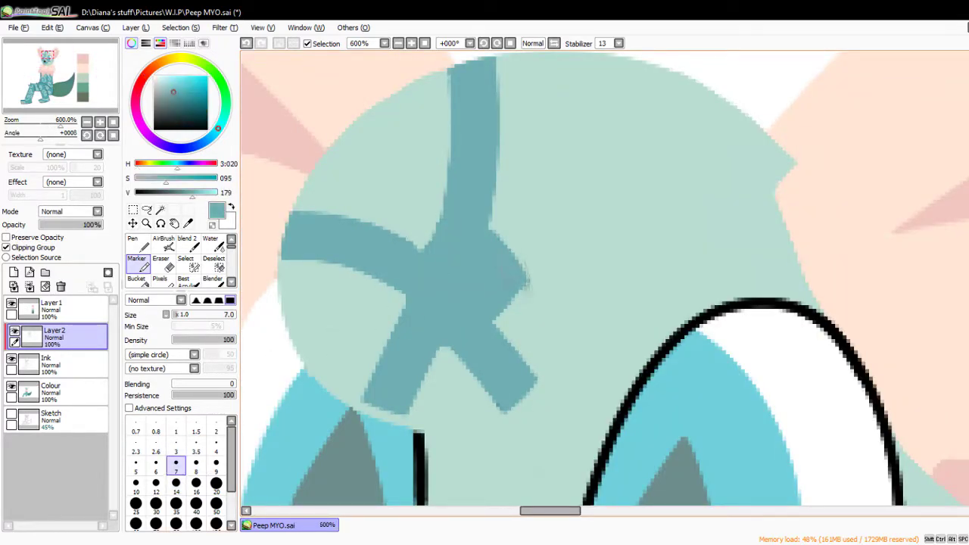
Lasso the torso, legs and feet, and remove the fur ruff area from the selection with the Deselect pen.
{"action": "scroll", "coordinate": [483, 338], "scroll_direction": "down", "scroll_amount": 5}
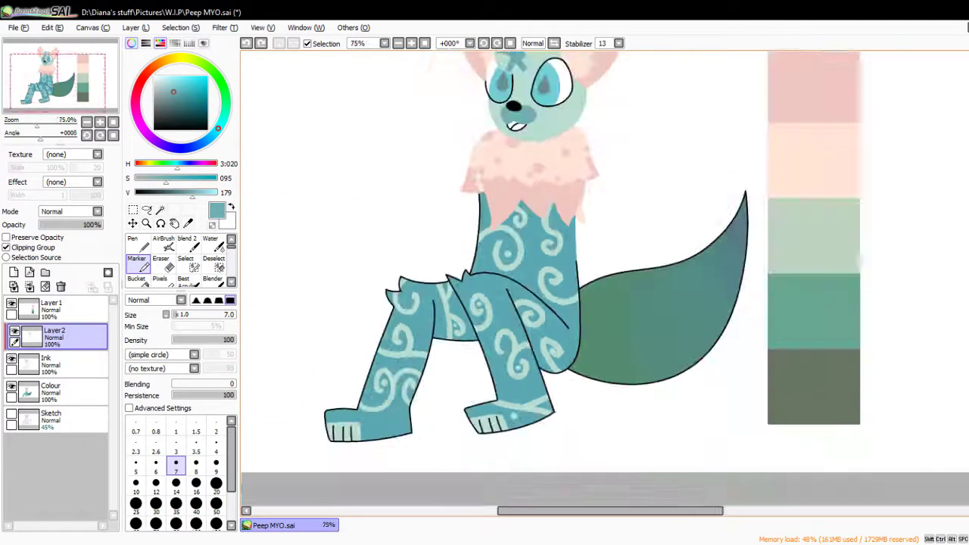
{"action": "scroll", "coordinate": [605, 282], "scroll_direction": "up", "scroll_amount": 2}
{"action": "scroll", "coordinate": [605, 283], "scroll_direction": "down", "scroll_amount": 2}
{"action": "key", "text": "l"}
{"action": "mouse_move", "coordinate": [280, 333]}
{"action": "left_mouse_down"}
{"action": "mouse_move", "coordinate": [492, 171]}
{"action": "mouse_move", "coordinate": [280, 341]}
{"action": "left_mouse_up"}
{"action": "key", "text": "d"}
{"action": "left_click_drag", "start_coordinate": [500, 174], "coordinate": [531, 216]}
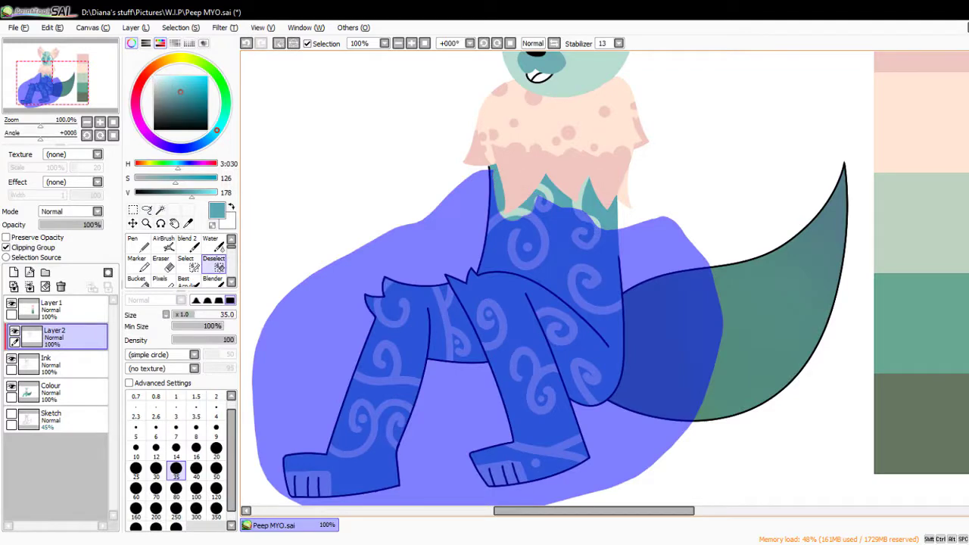
Fill the selected body area on the tint layer with teal at saturation 126 and value 178, and clear the selection.
{"action": "key", "text": "b"}
{"action": "left_click", "coordinate": [598, 252]}
{"action": "key", "text": "ctrl+d"}
Cover the leftover black line at the torso's top with teal and retouch the pink fur points on the Colour layer.
{"action": "scroll", "coordinate": [402, 154], "scroll_direction": "up", "scroll_amount": 4}
{"action": "key", "text": "n"}
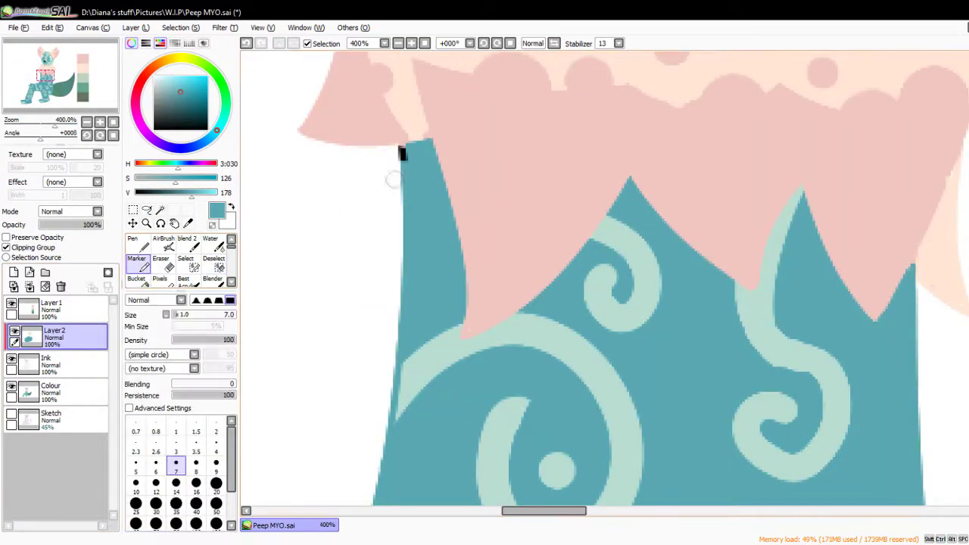
{"action": "left_click", "coordinate": [537, 175], "text": "alt"}
{"action": "left_click", "coordinate": [620, 130], "text": "ctrl+shift"}
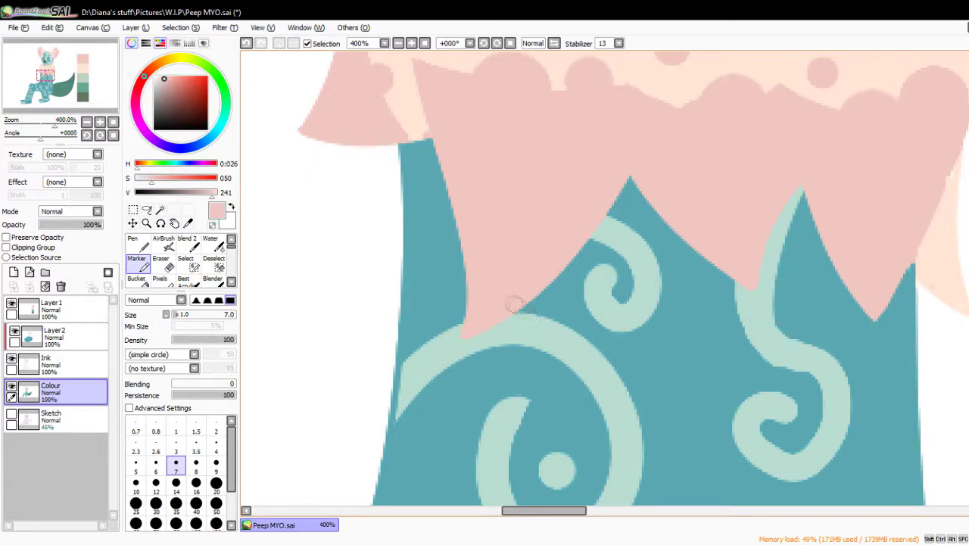
{"action": "left_click", "coordinate": [936, 259], "text": "alt"}
{"action": "left_click", "coordinate": [888, 214], "text": "alt"}
{"action": "left_click", "coordinate": [833, 303], "text": "ctrl+shift"}
Touch up the ruff's right edge beside the torso in sampled peach, ending on the tint layer.
{"action": "left_click_drag", "start_coordinate": [636, 344], "coordinate": [394, 313]}
{"action": "left_click", "coordinate": [724, 265], "text": "alt"}
{"action": "left_click", "coordinate": [723, 265], "text": "ctrl+shift"}
{"action": "left_click", "coordinate": [53, 334]}
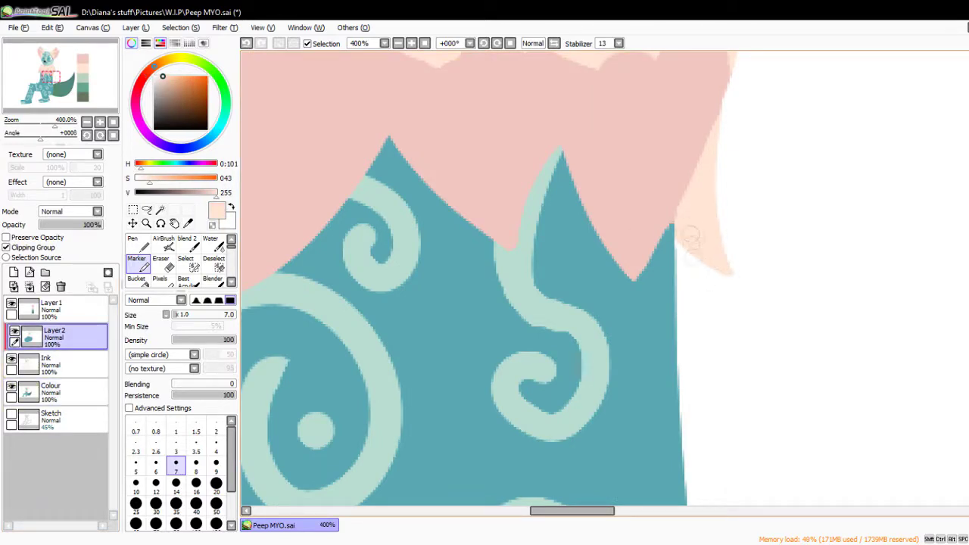
{"action": "left_click_drag", "start_coordinate": [666, 333], "coordinate": [686, 334]}
{"action": "left_click_drag", "start_coordinate": [303, 356], "coordinate": [441, 275]}
Tint the outlines crossing the torso and thigh swirls in sampled pale green, reducing the Marker size to 3.
{"action": "left_click", "coordinate": [465, 269], "text": "alt"}
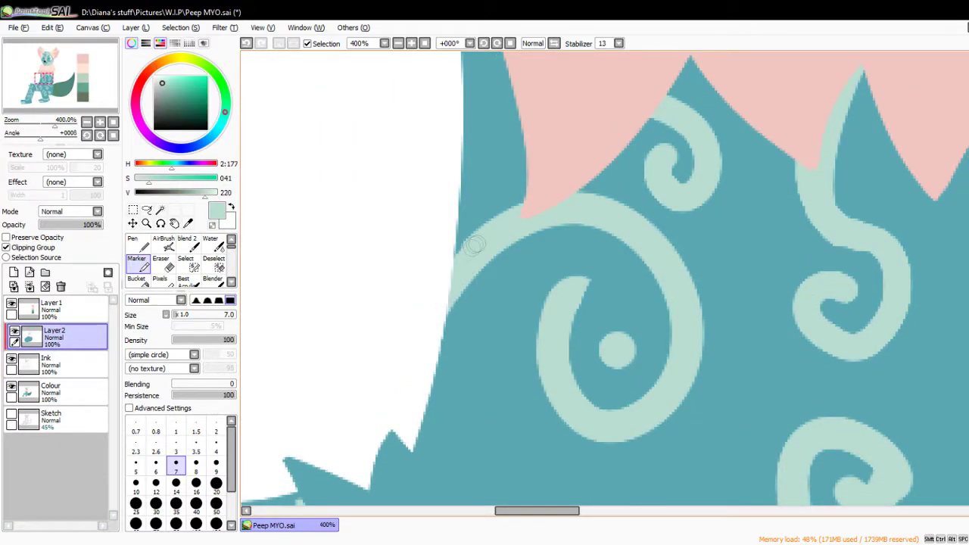
{"action": "mouse_move", "coordinate": [645, 241]}
{"action": "left_mouse_down"}
{"action": "mouse_move", "coordinate": [602, 243]}
{"action": "mouse_move", "coordinate": [557, 324]}
{"action": "mouse_move", "coordinate": [580, 318]}
{"action": "mouse_move", "coordinate": [573, 357]}
{"action": "mouse_move", "coordinate": [559, 240]}
{"action": "left_mouse_up"}
{"action": "key", "text": "bracketleft"}
{"action": "key", "text": "bracketleft"}
{"action": "key", "text": "bracketleft"}
{"action": "key", "text": "bracketleft"}
{"action": "key", "text": "bracketleft"}
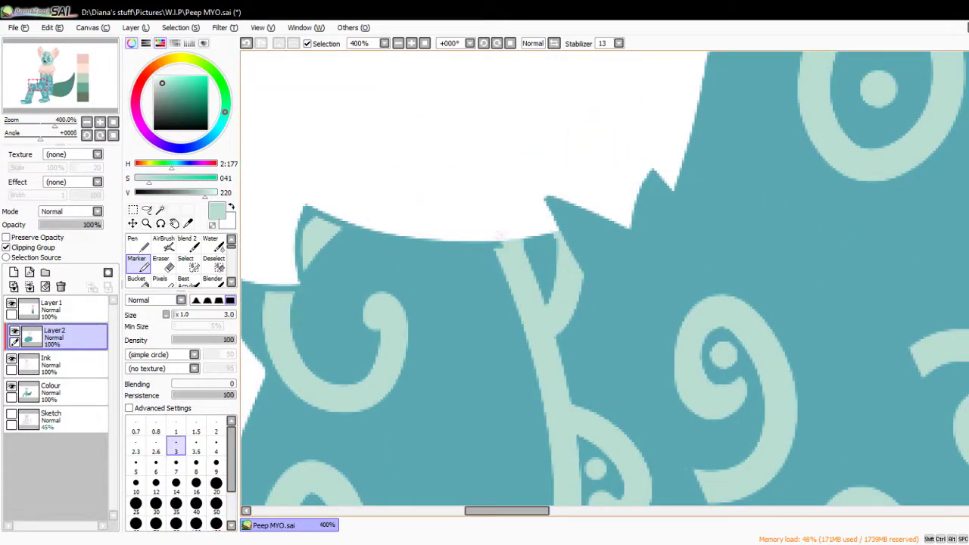
Try tinting the outline over the knee tuft's pale green patch and undo the strokes.
{"action": "scroll", "coordinate": [518, 345], "scroll_direction": "left", "scroll_amount": 3}
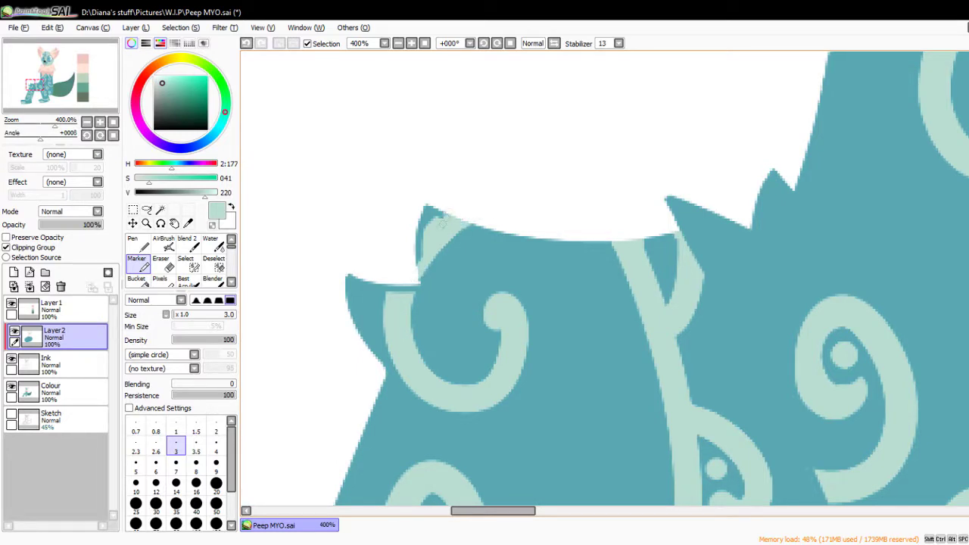
{"action": "key", "text": "ctrl+z"}
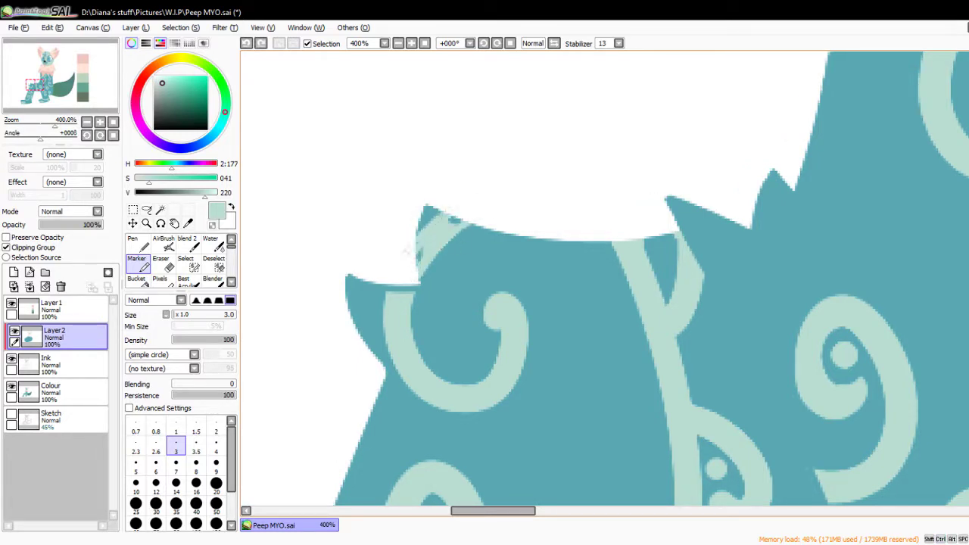
{"action": "key", "text": "ctrl+z"}
Extend the pale green swirls over the teal-tinted outlines along the front leg's shin and thigh edges.
{"action": "scroll", "coordinate": [401, 277], "scroll_direction": "down", "scroll_amount": 5}
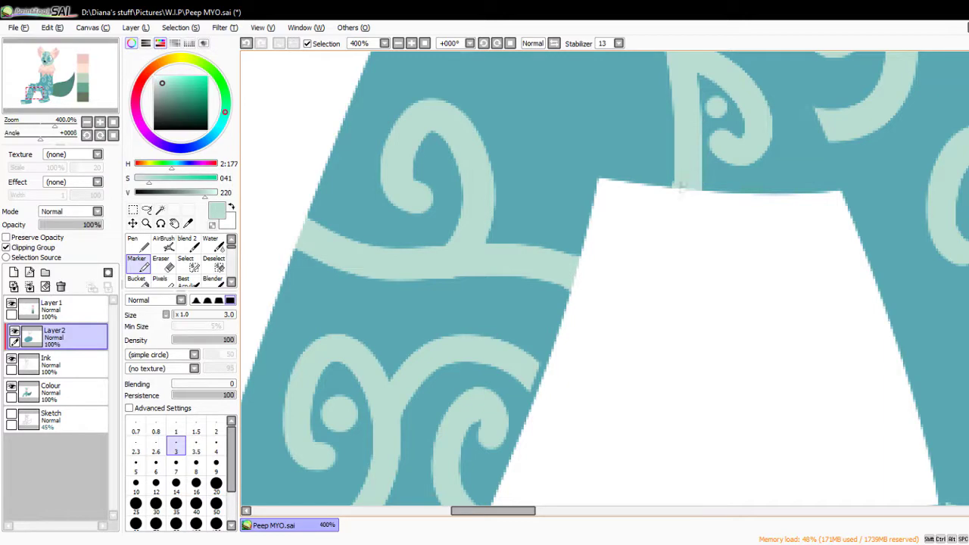
{"action": "scroll", "coordinate": [485, 348], "scroll_direction": "down", "scroll_amount": 4}
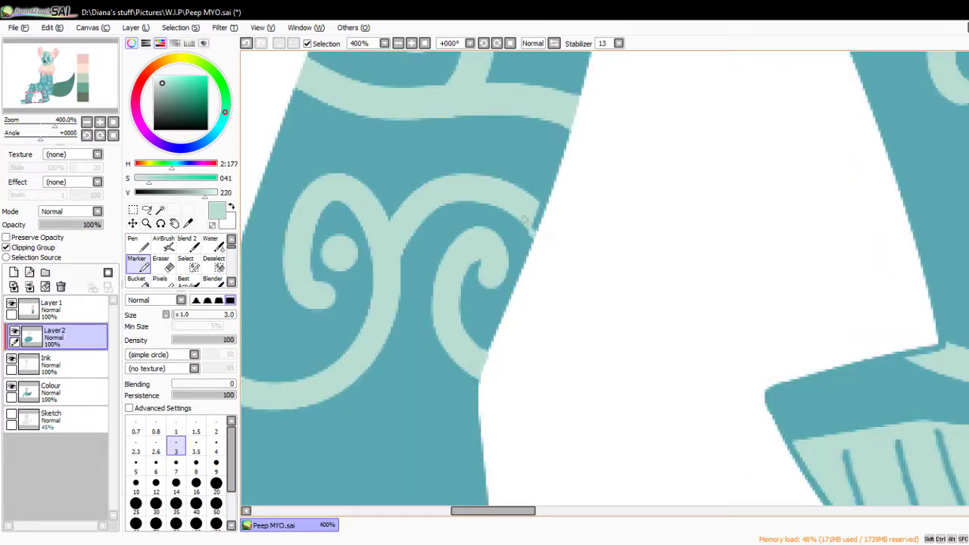
{"action": "scroll", "coordinate": [553, 222], "scroll_direction": "left", "scroll_amount": 5}
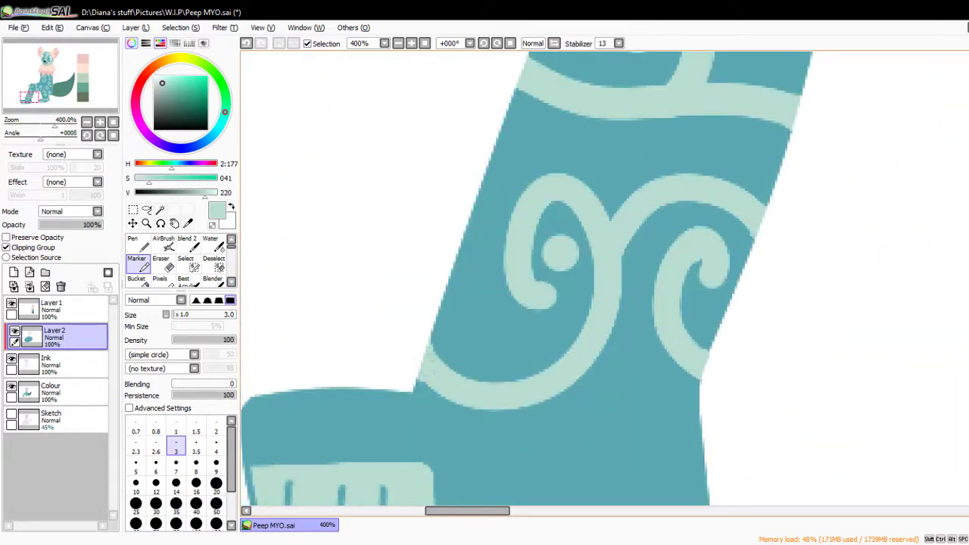
{"action": "scroll", "coordinate": [417, 343], "scroll_direction": "down", "scroll_amount": 5}
{"action": "scroll", "coordinate": [492, 348], "scroll_direction": "left", "scroll_amount": 2}
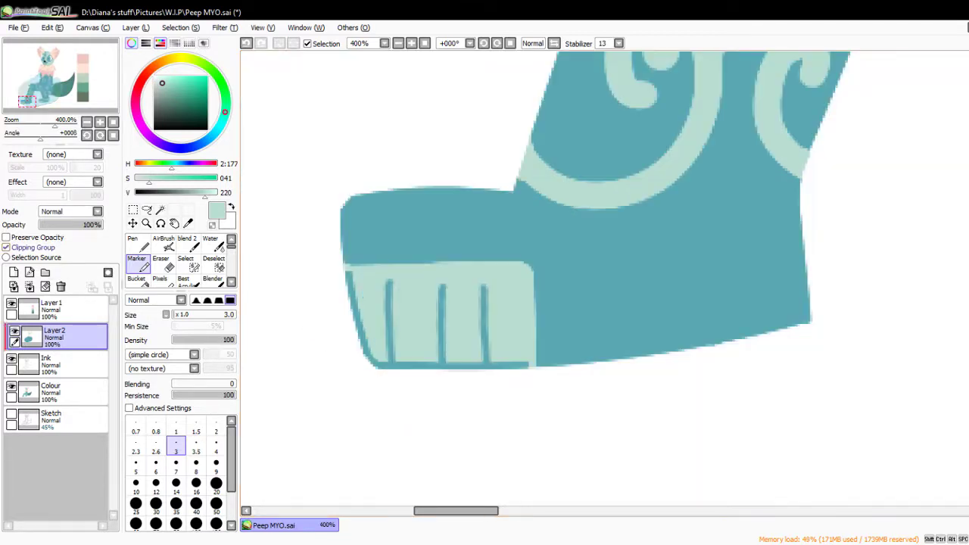
Tint the front foot's toe lines and edge pale green to match the toe patch.
{"action": "left_click_drag", "start_coordinate": [356, 273], "coordinate": [362, 338]}
{"action": "left_click_drag", "start_coordinate": [349, 291], "coordinate": [375, 366]}
{"action": "key", "text": "g"}
{"action": "key", "text": "m"}
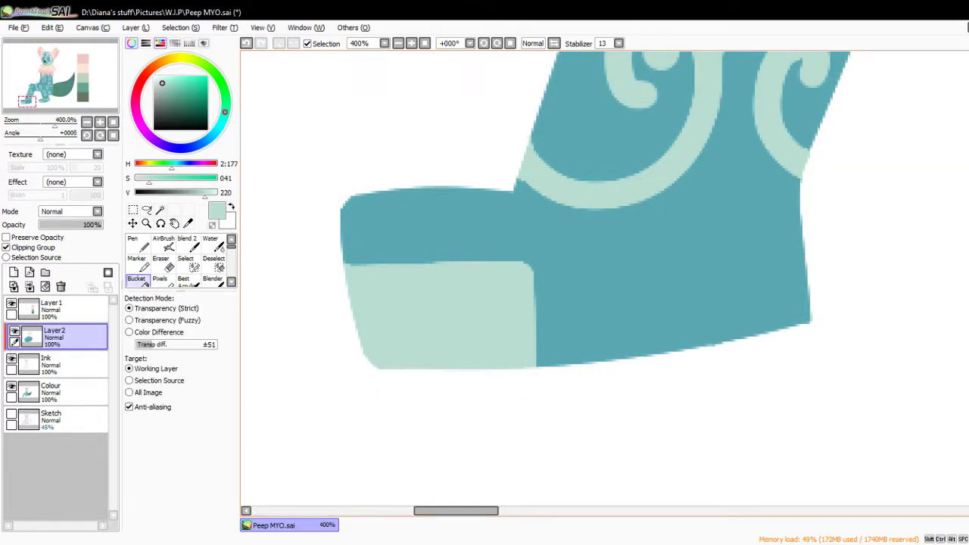
Clean up the swirl ends on the near thigh and hip in pale green with Marker size 3.
{"action": "scroll", "coordinate": [439, 391], "scroll_direction": "down", "scroll_amount": 8}
{"action": "scroll", "coordinate": [565, 267], "scroll_direction": "up", "scroll_amount": 8}
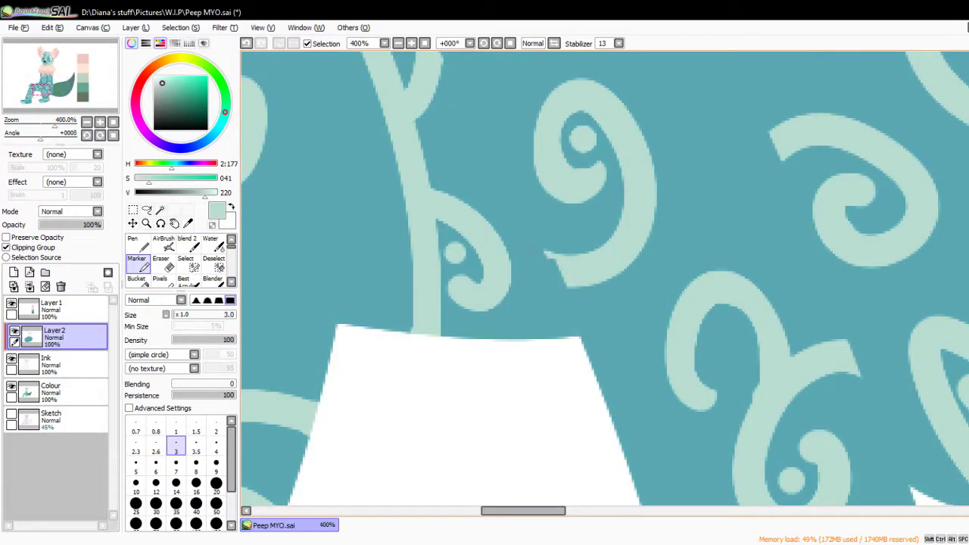
{"action": "left_click_drag", "start_coordinate": [560, 274], "coordinate": [301, 270]}
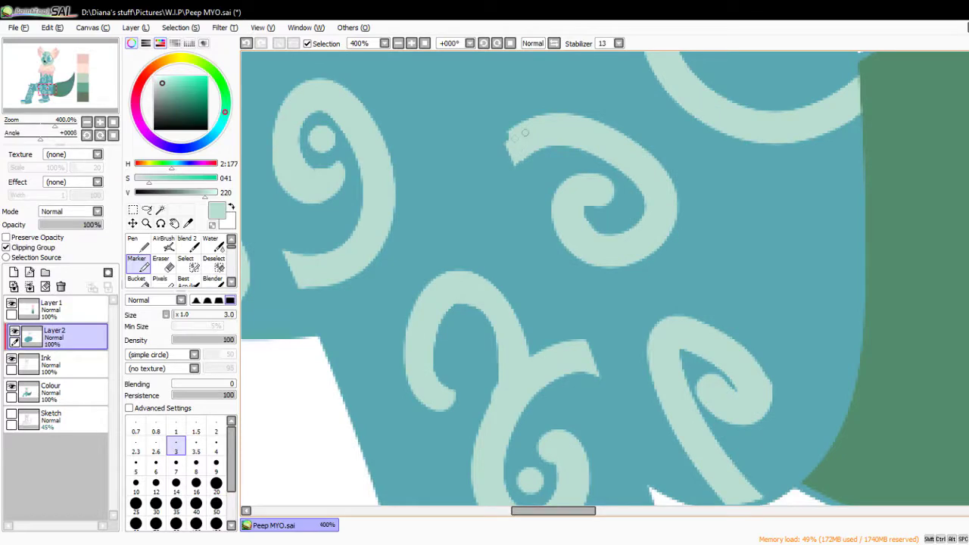
{"action": "scroll", "coordinate": [591, 388], "scroll_direction": "up", "scroll_amount": 1}
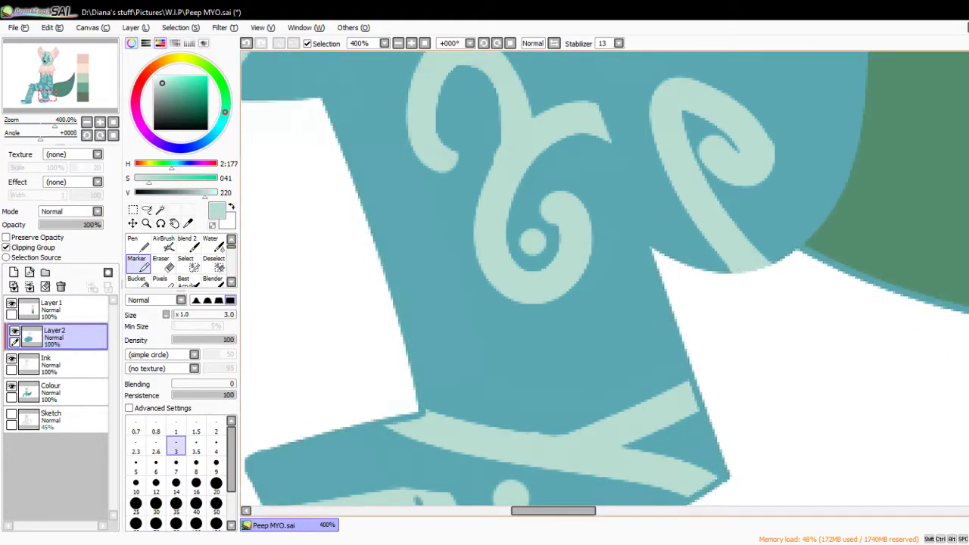
Paint over the leftover toe lines on the near foot's toe patch in pale green with the Marker.
{"action": "scroll", "coordinate": [715, 294], "scroll_direction": "down", "scroll_amount": 2}
{"action": "scroll", "coordinate": [502, 259], "scroll_direction": "up", "scroll_amount": 3}
{"action": "scroll", "coordinate": [524, 273], "scroll_direction": "down", "scroll_amount": 3}
{"action": "scroll", "coordinate": [524, 273], "scroll_direction": "up", "scroll_amount": 2}
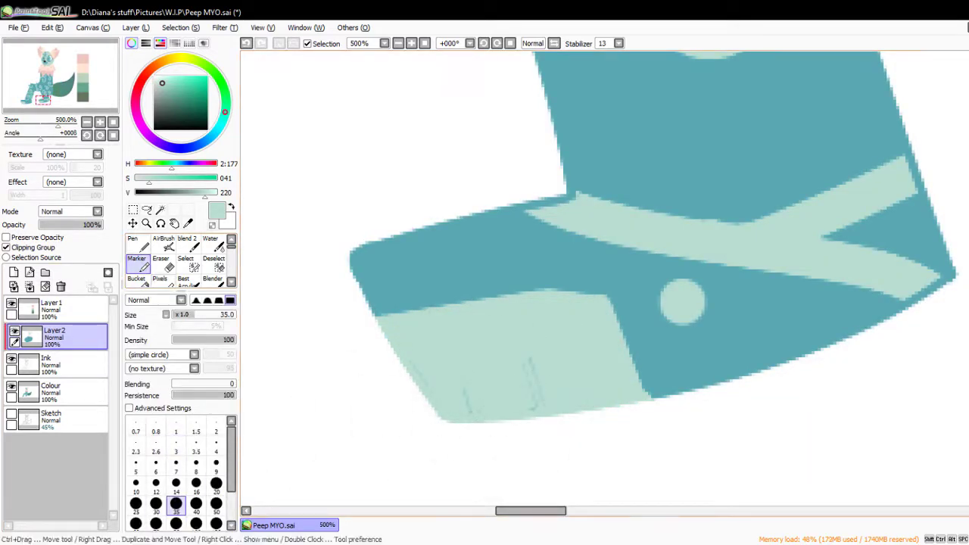
{"action": "left_click", "coordinate": [176, 462]}
{"action": "left_click", "coordinate": [53, 390]}
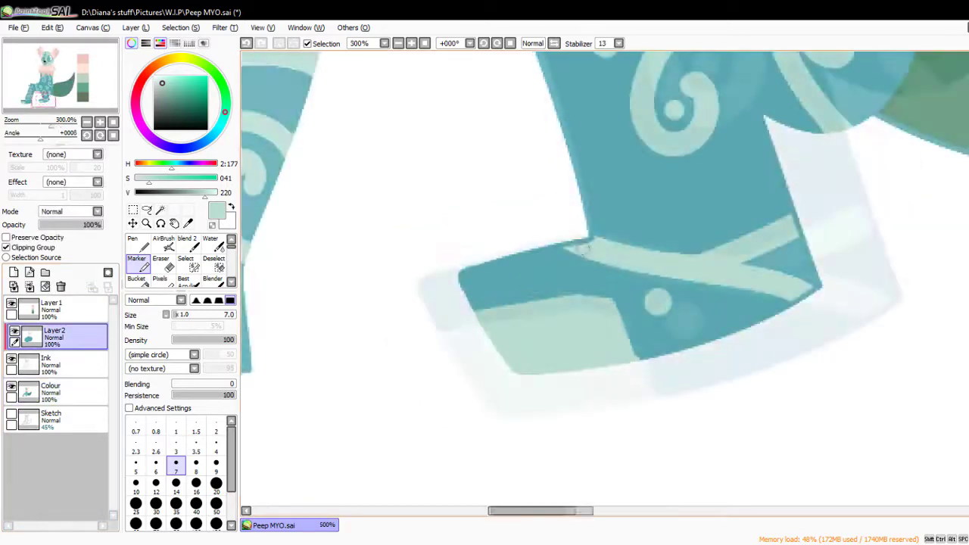
{"action": "scroll", "coordinate": [584, 250], "scroll_direction": "up", "scroll_amount": 3}
Extend the near foot's pale green ankle bands over the outline at the front, heel and back edge with Marker size 3.
{"action": "key", "text": "bracketleft"}
{"action": "key", "text": "bracketleft"}
{"action": "key", "text": "bracketleft"}
{"action": "key", "text": "bracketleft"}
{"action": "key", "text": "bracketleft"}
{"action": "left_click_drag", "start_coordinate": [611, 226], "coordinate": [586, 237]}
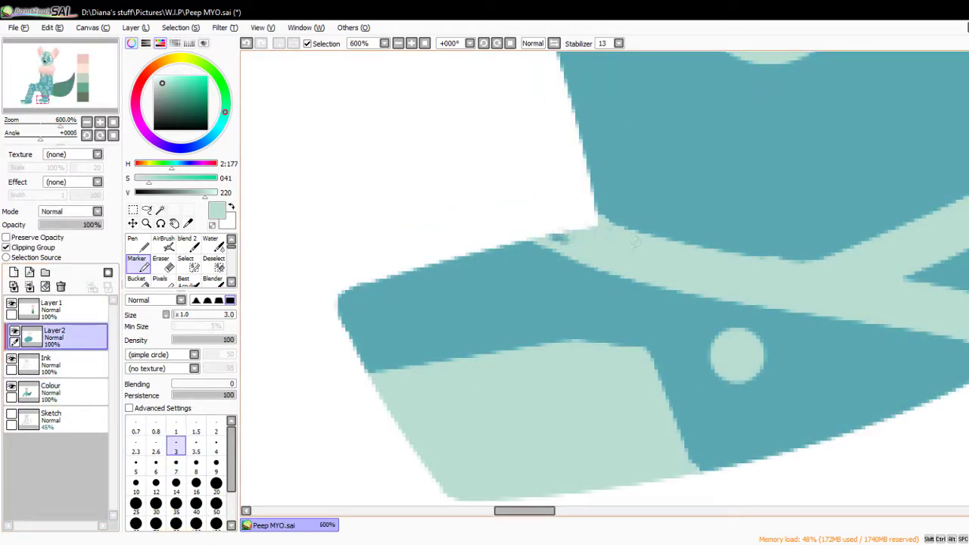
{"action": "scroll", "coordinate": [607, 380], "scroll_direction": "right", "scroll_amount": 5}
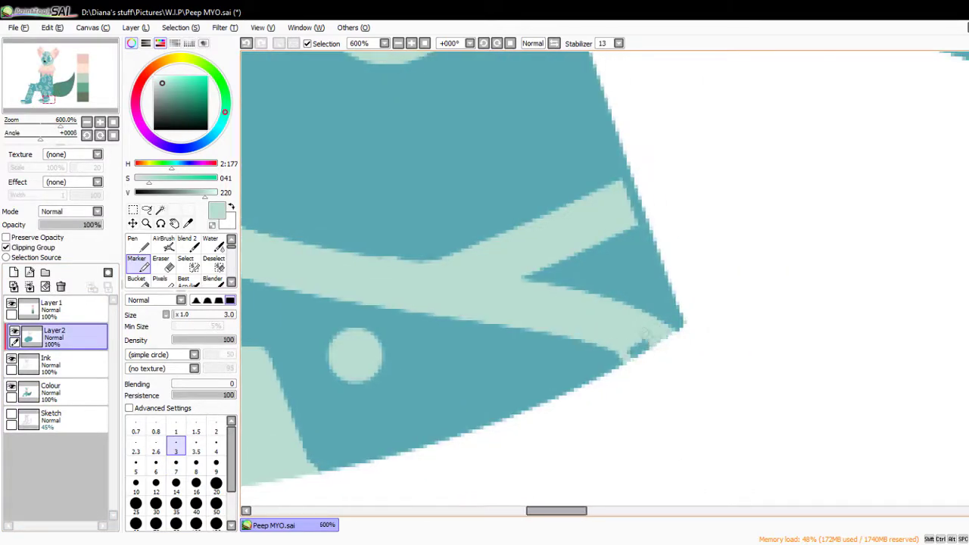
{"action": "left_click_drag", "start_coordinate": [635, 186], "coordinate": [631, 215]}
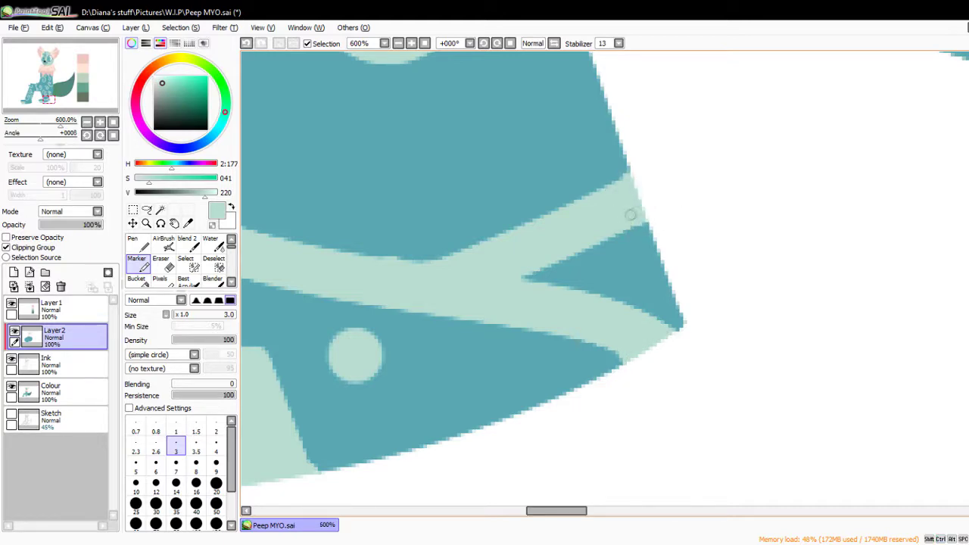
Lower Layer2's opacity to about 83% to check the outlines beneath the tint, and restore it to 100%.
{"action": "scroll", "coordinate": [655, 194], "scroll_direction": "down", "scroll_amount": 1}
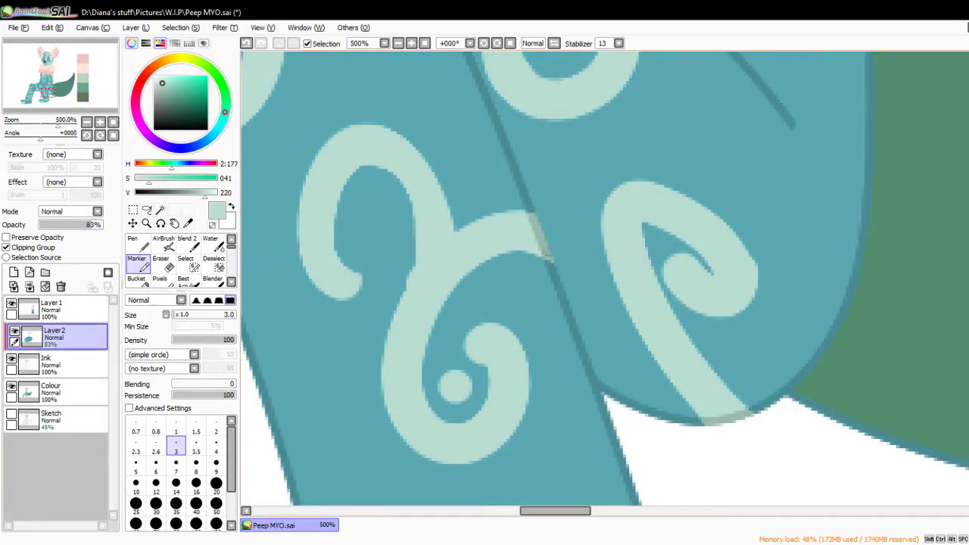
{"action": "scroll", "coordinate": [606, 280], "scroll_direction": "down", "scroll_amount": 3}
{"action": "scroll", "coordinate": [606, 280], "scroll_direction": "up", "scroll_amount": 1}
{"action": "left_click_drag", "start_coordinate": [101, 225], "coordinate": [83, 225]}
{"action": "key", "text": "ctrl+z"}
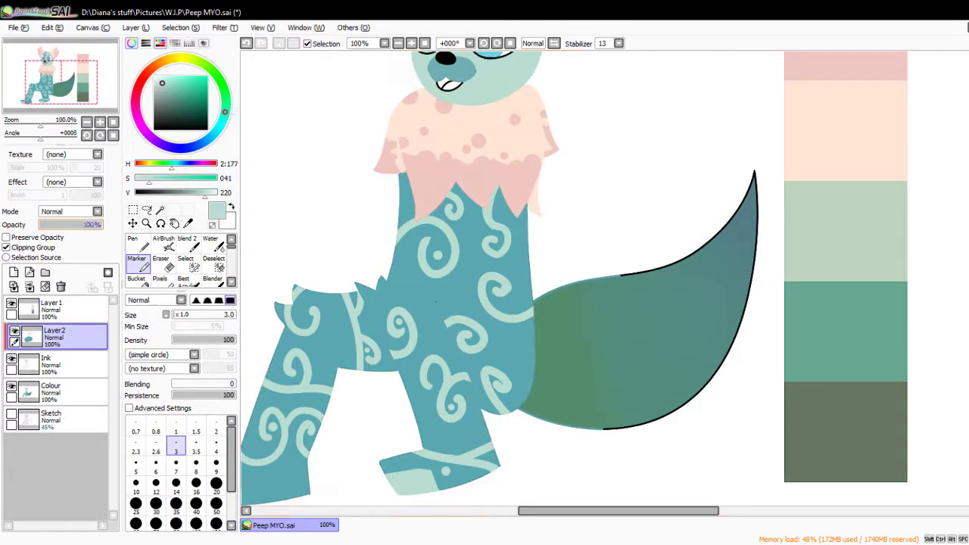
Tint the tail's lower outline near the base with the green sampled from the tail, using Marker size 7.
{"action": "scroll", "coordinate": [553, 417], "scroll_direction": "up", "scroll_amount": 4}
{"action": "left_click", "coordinate": [494, 373], "text": "alt"}
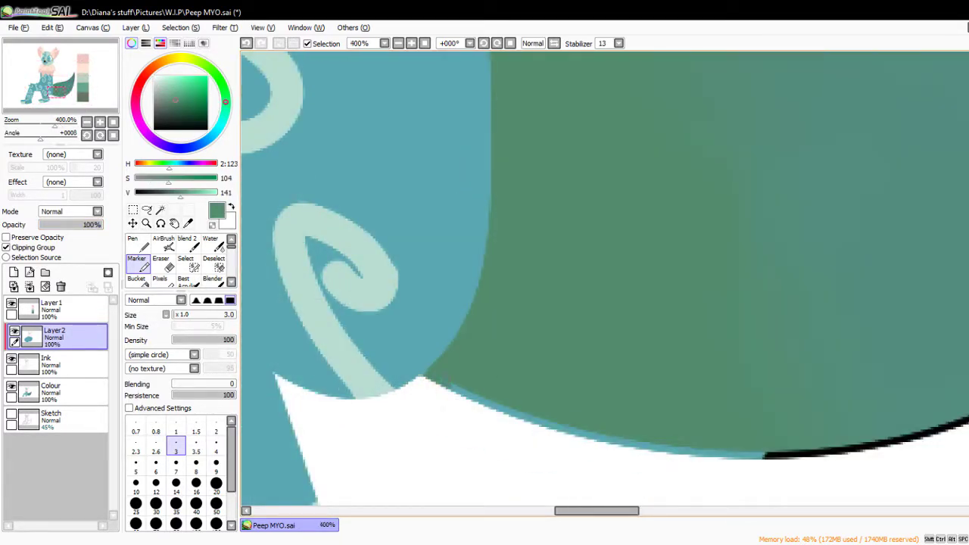
{"action": "left_click", "coordinate": [176, 462]}
{"action": "left_click_drag", "start_coordinate": [455, 387], "coordinate": [540, 416]}
{"action": "mouse_move", "coordinate": [643, 450]}
{"action": "left_mouse_down"}
{"action": "mouse_move", "coordinate": [713, 447]}
{"action": "mouse_move", "coordinate": [719, 427]}
{"action": "mouse_move", "coordinate": [742, 430]}
{"action": "mouse_move", "coordinate": [769, 466]}
{"action": "mouse_move", "coordinate": [799, 471]}
{"action": "left_mouse_up"}
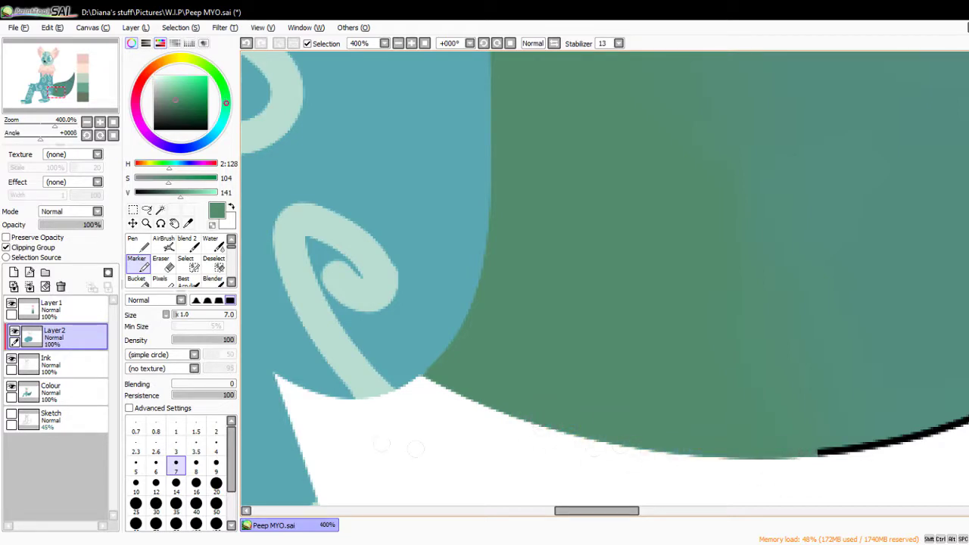
Tint the tail's upper edge and remaining outline to the tip with matching green-to-teal tones, enlarging the Marker to size 35.
{"action": "scroll", "coordinate": [546, 369], "scroll_direction": "down", "scroll_amount": 2}
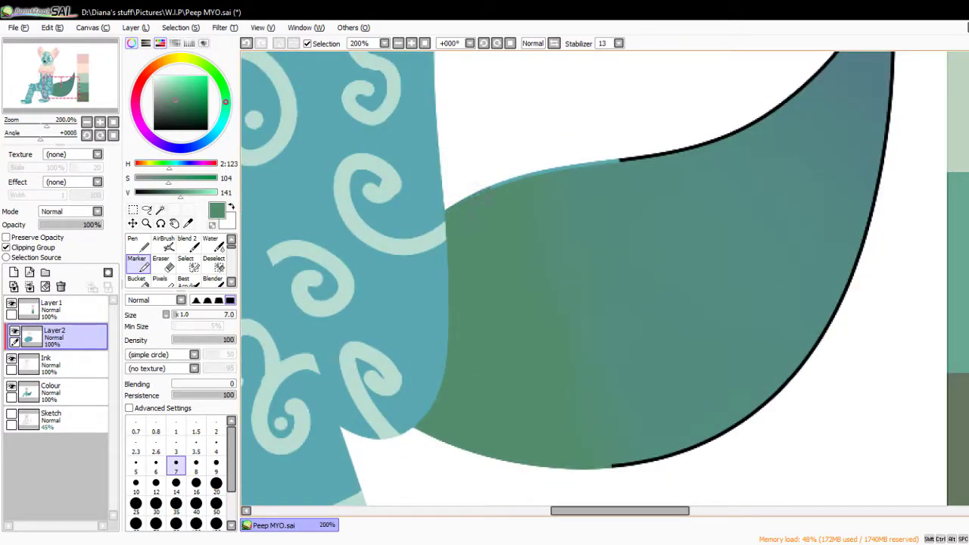
{"action": "left_click_drag", "start_coordinate": [617, 212], "coordinate": [507, 215]}
{"action": "left_click", "coordinate": [176, 503]}
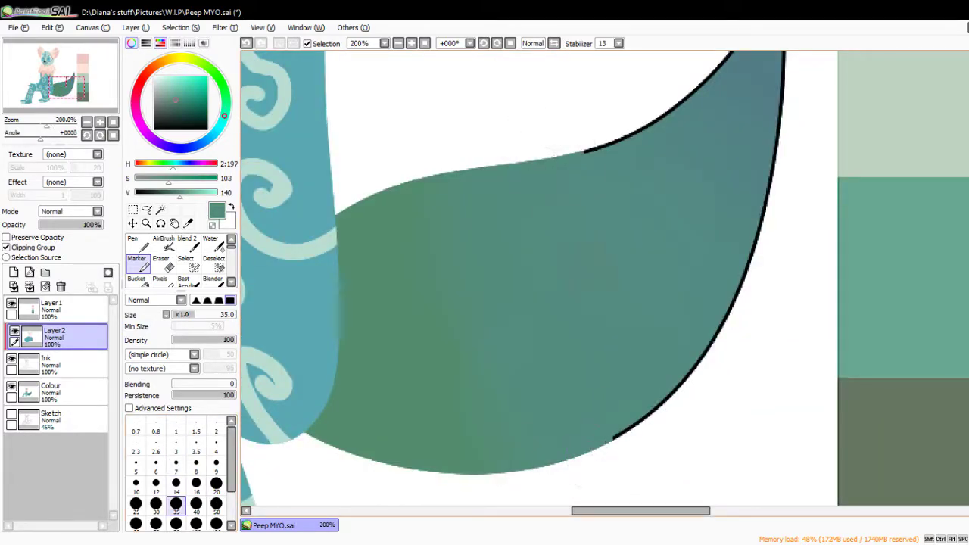
{"action": "left_click_drag", "start_coordinate": [637, 287], "coordinate": [548, 277]}
{"action": "scroll", "coordinate": [606, 297], "scroll_direction": "down", "scroll_amount": 3}
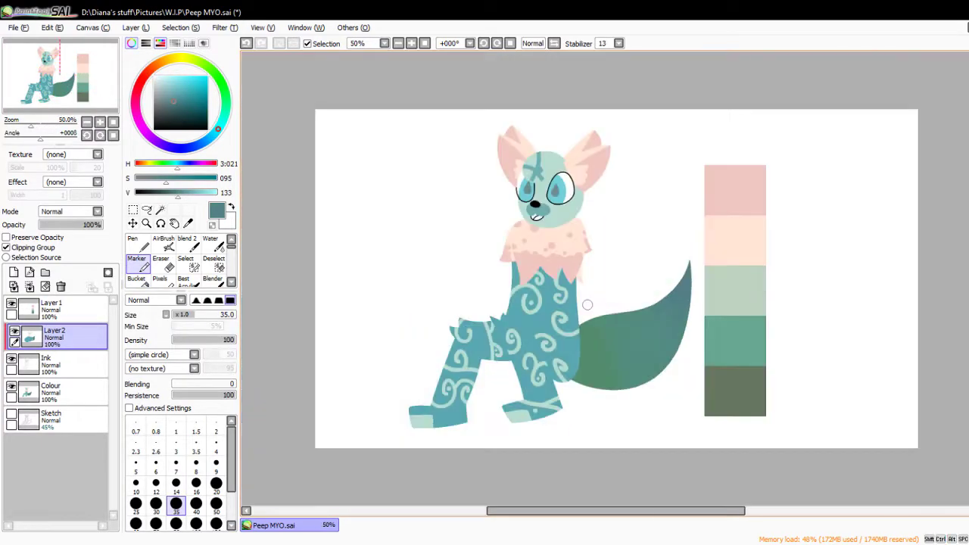
Select the lower part of the mouth from the Ink layer and fill it blue on the Colour layer.
{"action": "scroll", "coordinate": [598, 290], "scroll_direction": "up", "scroll_amount": 5}
{"action": "scroll", "coordinate": [540, 346], "scroll_direction": "down", "scroll_amount": 5}
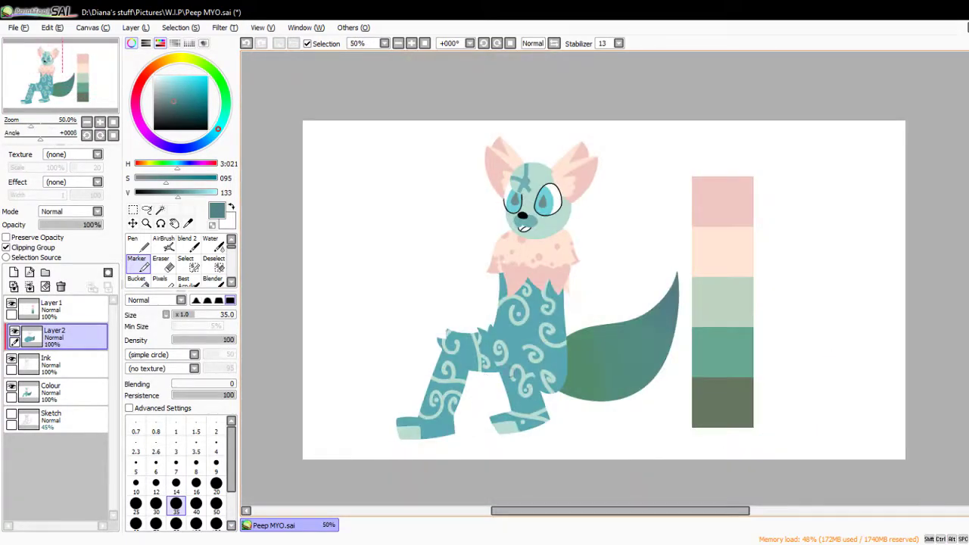
{"action": "scroll", "coordinate": [540, 346], "scroll_direction": "up", "scroll_amount": 4}
{"action": "left_click", "coordinate": [144, 76]}
{"action": "left_click", "coordinate": [203, 78]}
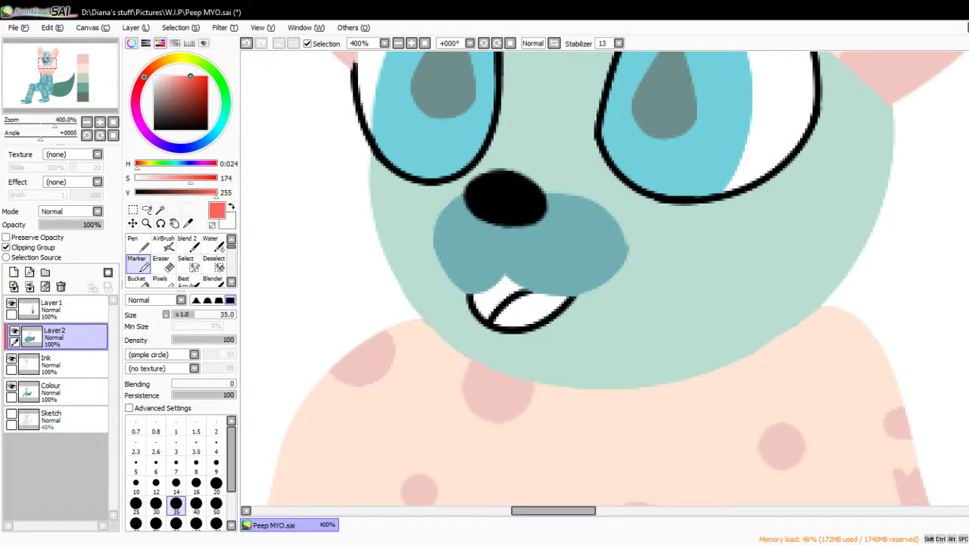
{"action": "scroll", "coordinate": [606, 280], "scroll_direction": "up", "scroll_amount": 1}
{"action": "left_click", "coordinate": [53, 364]}
{"action": "left_click", "coordinate": [160, 210]}
{"action": "left_click", "coordinate": [545, 311]}
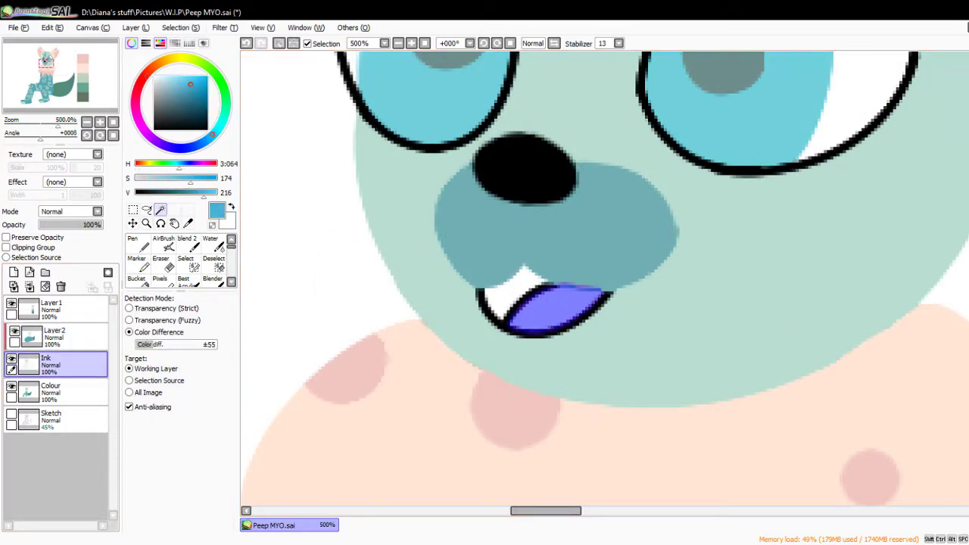
{"action": "left_click", "coordinate": [137, 261]}
{"action": "left_click", "coordinate": [51, 390]}
{"action": "left_click_drag", "start_coordinate": [523, 318], "coordinate": [598, 299]}
Select the remaining white part of the mouth from the Ink layer, fill it light aqua on the Colour layer, and deselect.
{"action": "left_click", "coordinate": [178, 80]}
{"action": "left_click", "coordinate": [45, 364]}
{"action": "left_click", "coordinate": [160, 210]}
{"action": "left_click", "coordinate": [515, 282]}
{"action": "left_click", "coordinate": [137, 261]}
{"action": "left_click", "coordinate": [51, 390]}
{"action": "left_click_drag", "start_coordinate": [496, 299], "coordinate": [530, 280]}
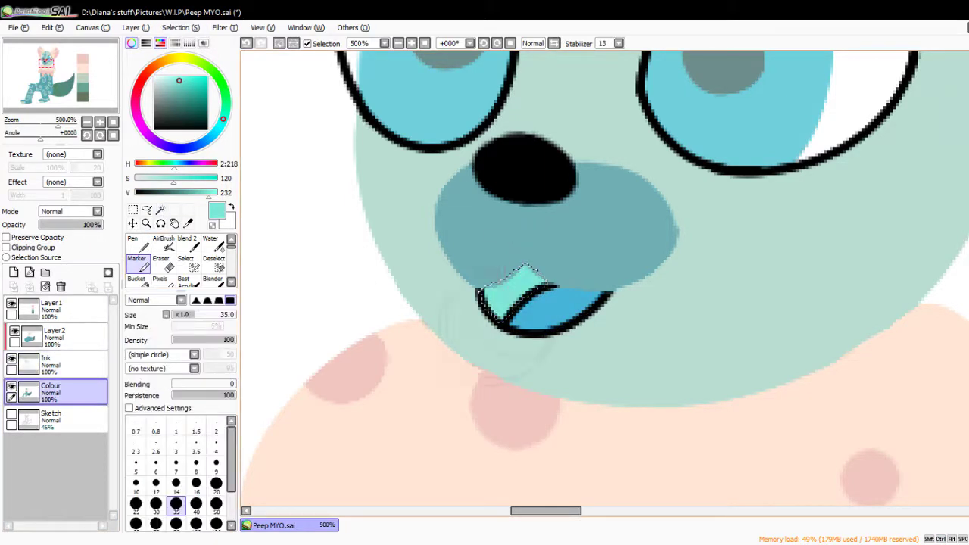
{"action": "key", "text": "ctrl+d"}
Tint the mouth outlines on clipped Layer2 with the sampled aqua and blue, using Marker size 3.
{"action": "left_click", "coordinate": [53, 333]}
{"action": "left_click", "coordinate": [6, 246]}
{"action": "left_click", "coordinate": [477, 320], "text": "alt"}
{"action": "left_click", "coordinate": [175, 447]}
{"action": "key", "text": "ctrl+z"}
{"action": "left_click", "coordinate": [536, 309], "text": "alt"}
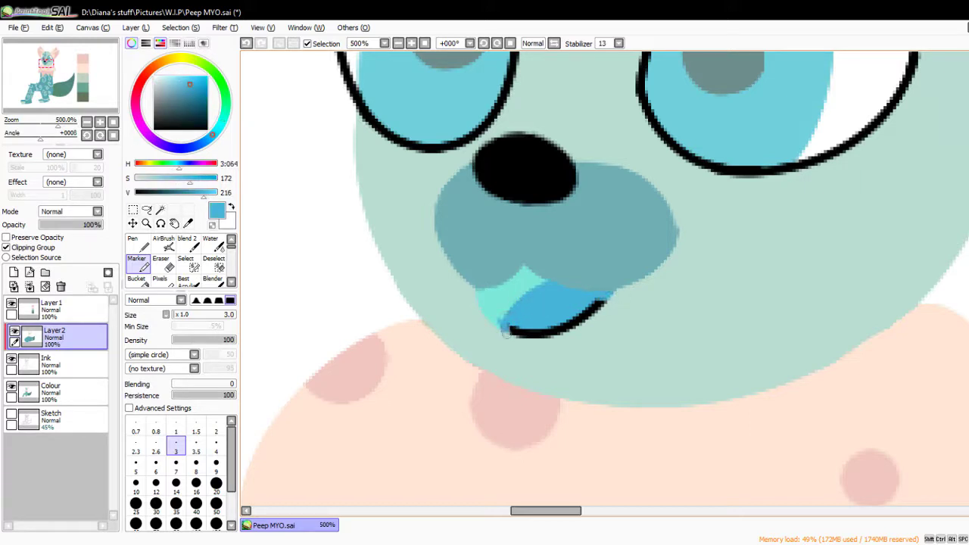
{"action": "left_click", "coordinate": [515, 300], "text": "alt"}
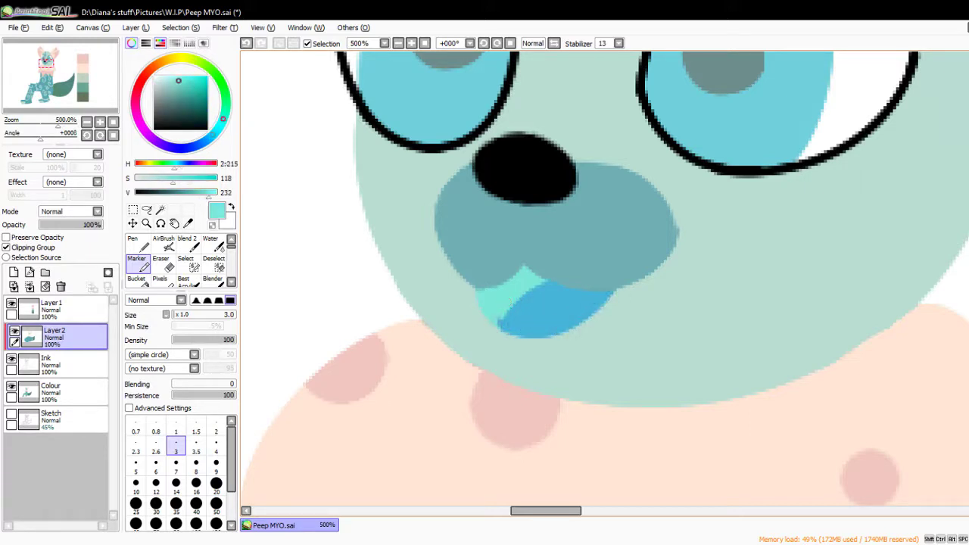
{"action": "left_click", "coordinate": [494, 329], "text": "alt"}
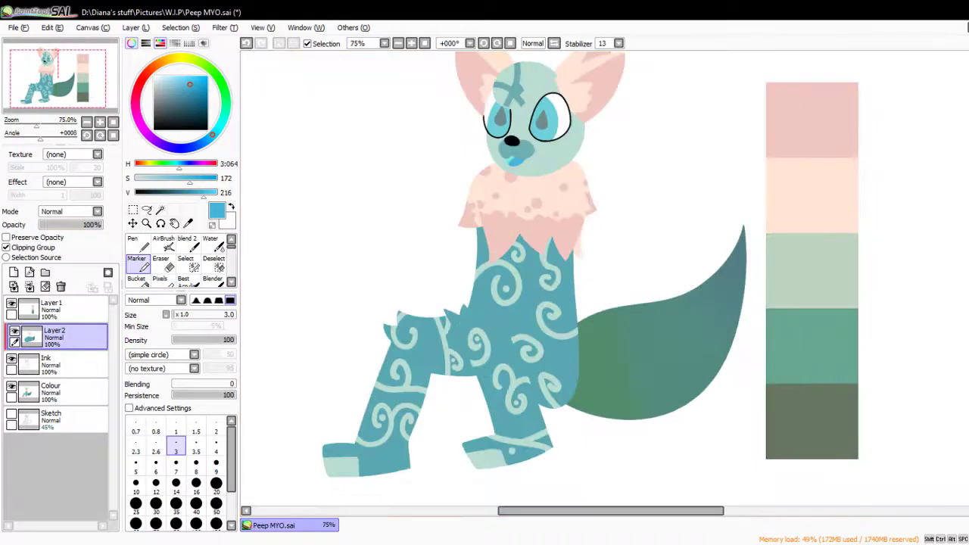
Dab body teal, pale green, peach, pink, eye blue and pupil grey swatches beside the head on the ref layer with Marker size 80.
{"action": "key", "text": "minus"}
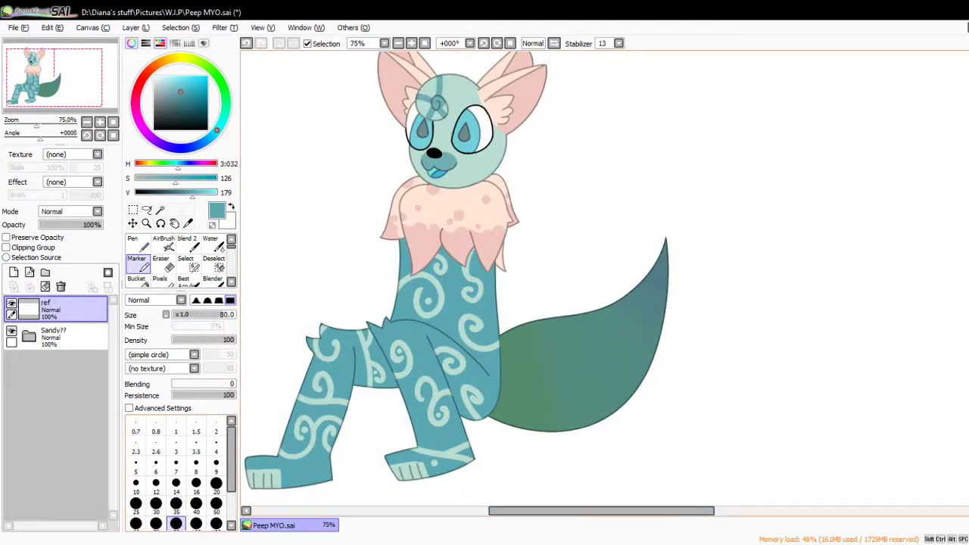
{"action": "left_click", "coordinate": [578, 200]}
{"action": "left_click", "coordinate": [602, 200]}
{"action": "left_click", "coordinate": [576, 161]}
{"action": "left_click", "coordinate": [604, 160]}
{"action": "left_click", "coordinate": [604, 162]}
{"action": "left_click", "coordinate": [606, 128]}
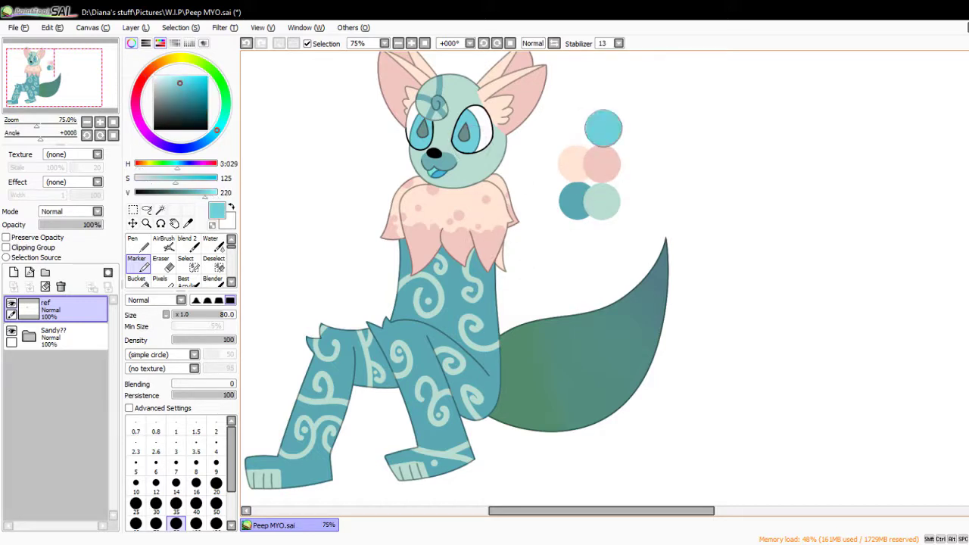
{"action": "left_click", "coordinate": [575, 127]}
Dab a row of four overlapping swatches below the tail, sampling its gradient from green to dark teal.
{"action": "left_click", "coordinate": [608, 468]}
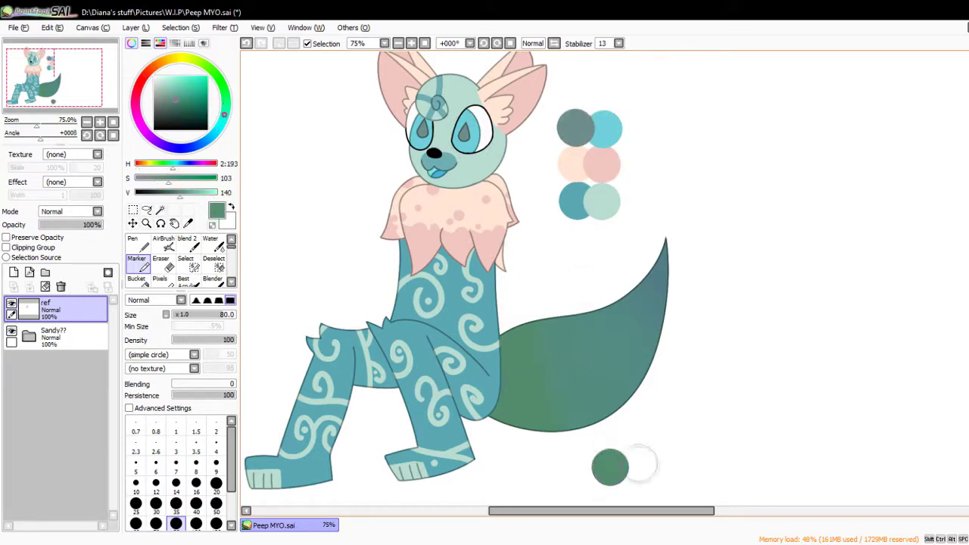
{"action": "left_click", "coordinate": [638, 469]}
{"action": "left_click", "coordinate": [667, 468]}
{"action": "left_click", "coordinate": [697, 468]}
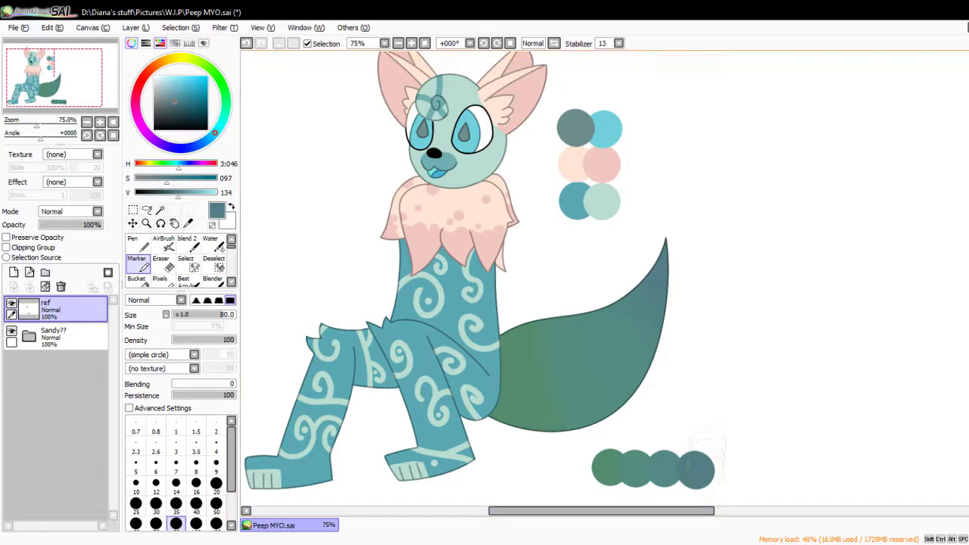
Draw a green arrow pointing right beneath the tail swatches with Marker size 7 and fill its head at size 14.
{"action": "scroll", "coordinate": [697, 468], "scroll_direction": "down", "scroll_amount": 5}
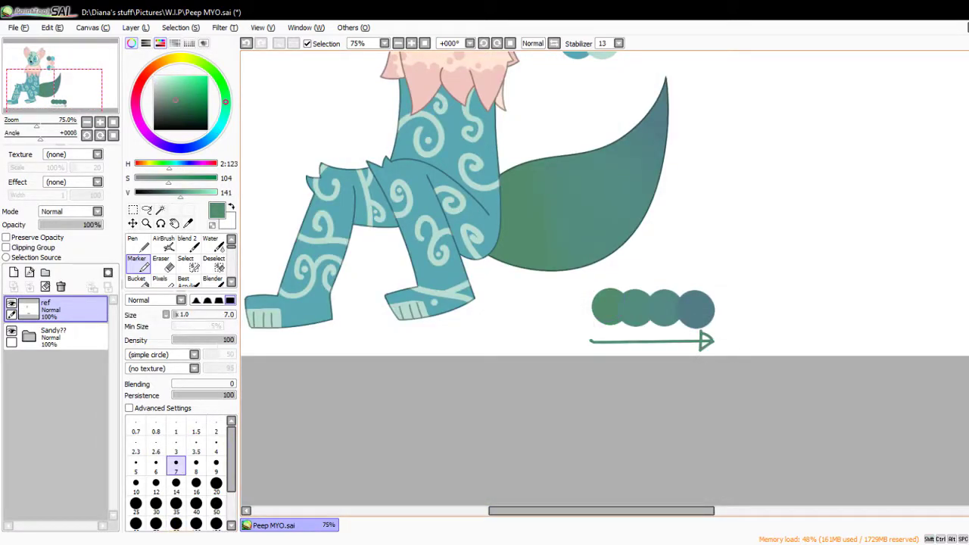
{"action": "key", "text": "minus"}
{"action": "key", "text": "bracketright"}
{"action": "key", "text": "bracketright"}
{"action": "key", "text": "bracketright"}
{"action": "key", "text": "bracketright"}
{"action": "key", "text": "bracketright"}
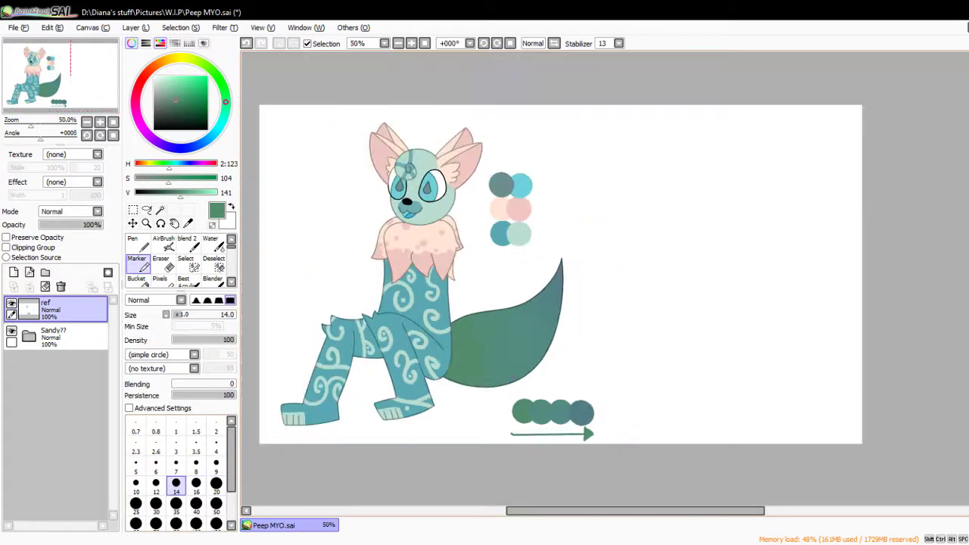
Dab small aqua and blue swatches of the mouth colours below the body swatches with Marker size 35.
{"action": "scroll", "coordinate": [402, 179], "scroll_direction": "up", "scroll_amount": 4}
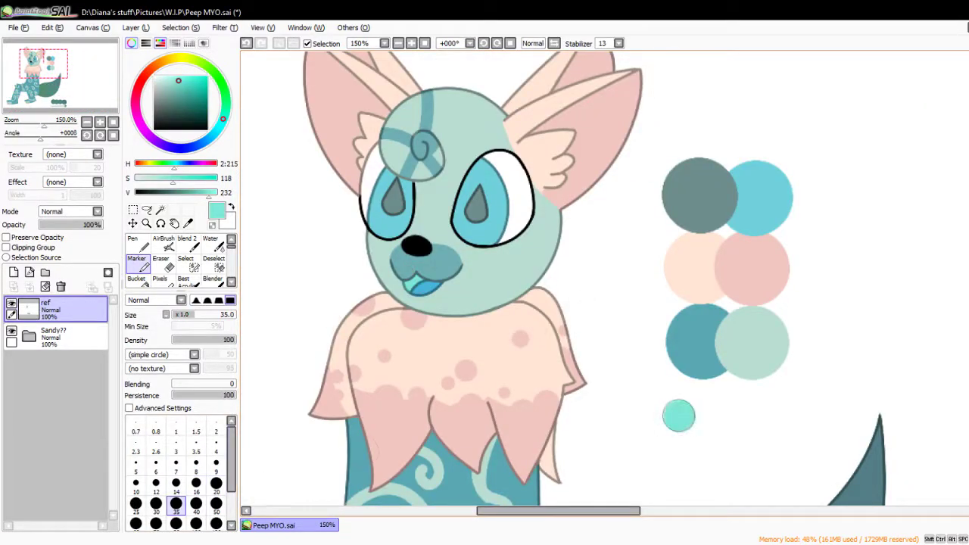
{"action": "left_click", "coordinate": [428, 289], "text": "alt"}
{"action": "left_click", "coordinate": [698, 424]}
{"action": "scroll", "coordinate": [567, 275], "scroll_direction": "down", "scroll_amount": 4}
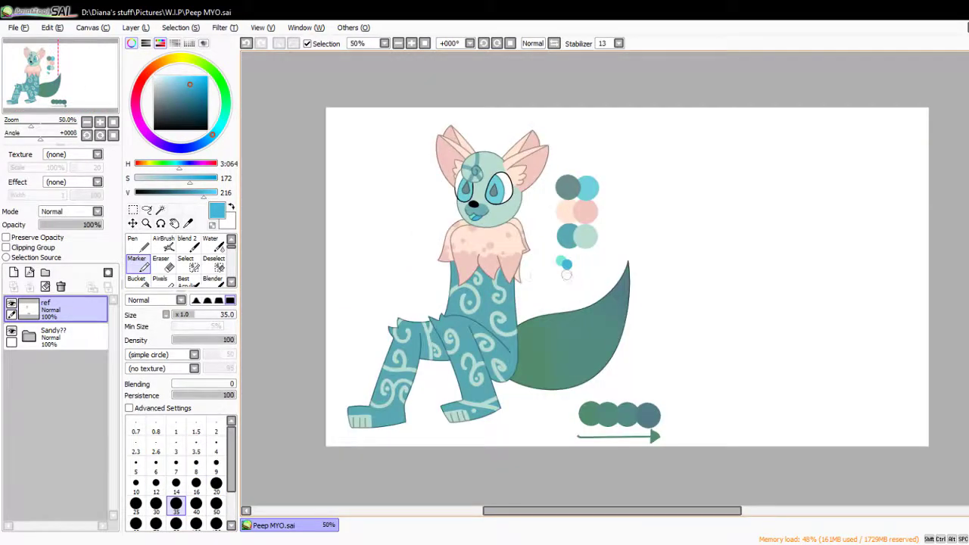
Switch to the title brush at size 14 with a muted teal colour.
{"action": "scroll", "coordinate": [429, 281], "scroll_direction": "up", "scroll_amount": 1}
{"action": "scroll", "coordinate": [430, 285], "scroll_direction": "down", "scroll_amount": 1}
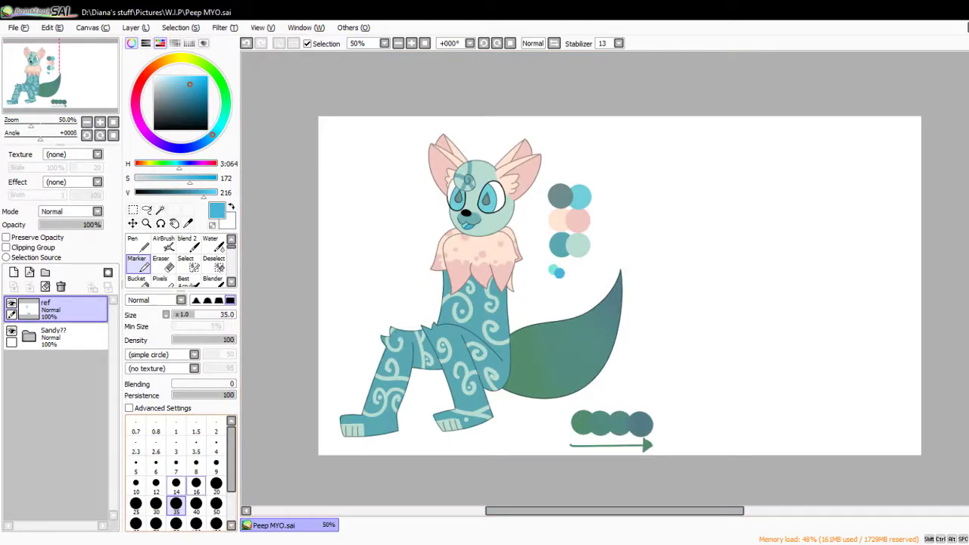
{"action": "key", "text": "b"}
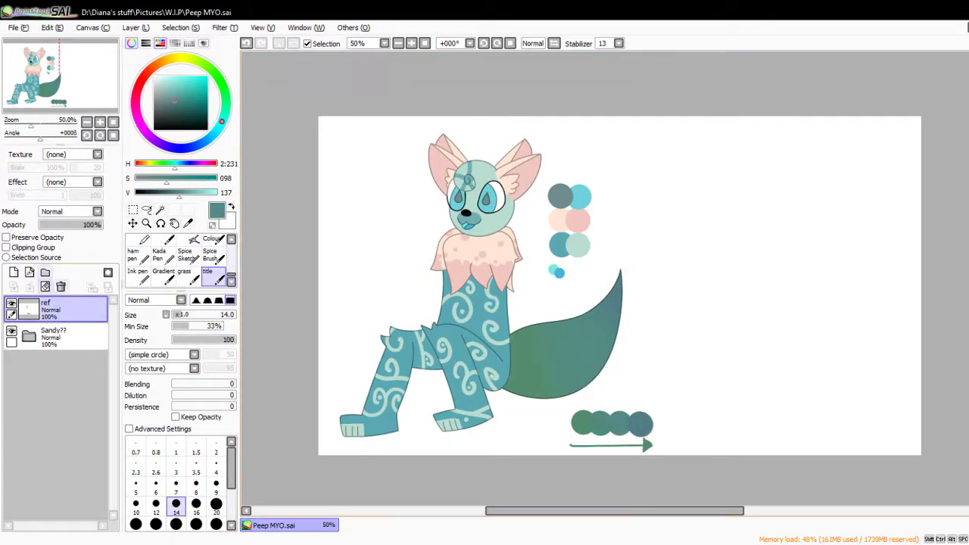